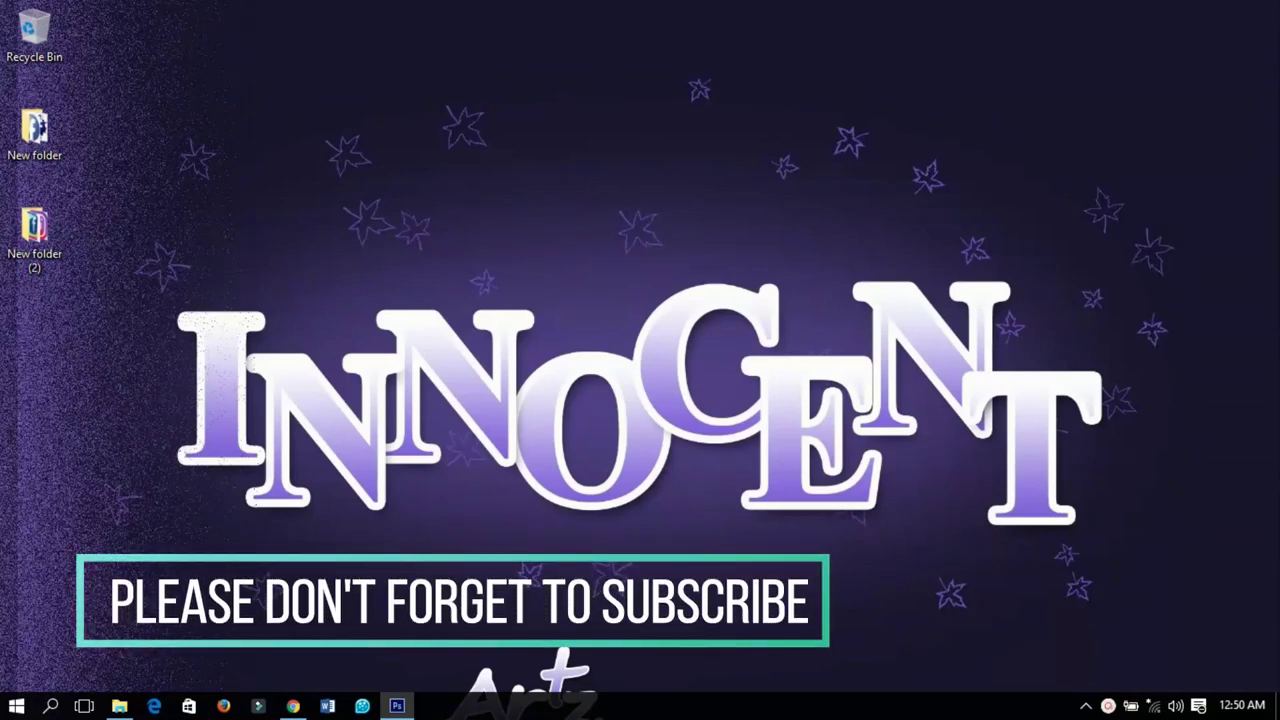
# Step: Switch to Photoshop and create a new white RGB document, 8.533 by 4.8 inches at 300 pixels/inch
pyautogui.click(397, 706)
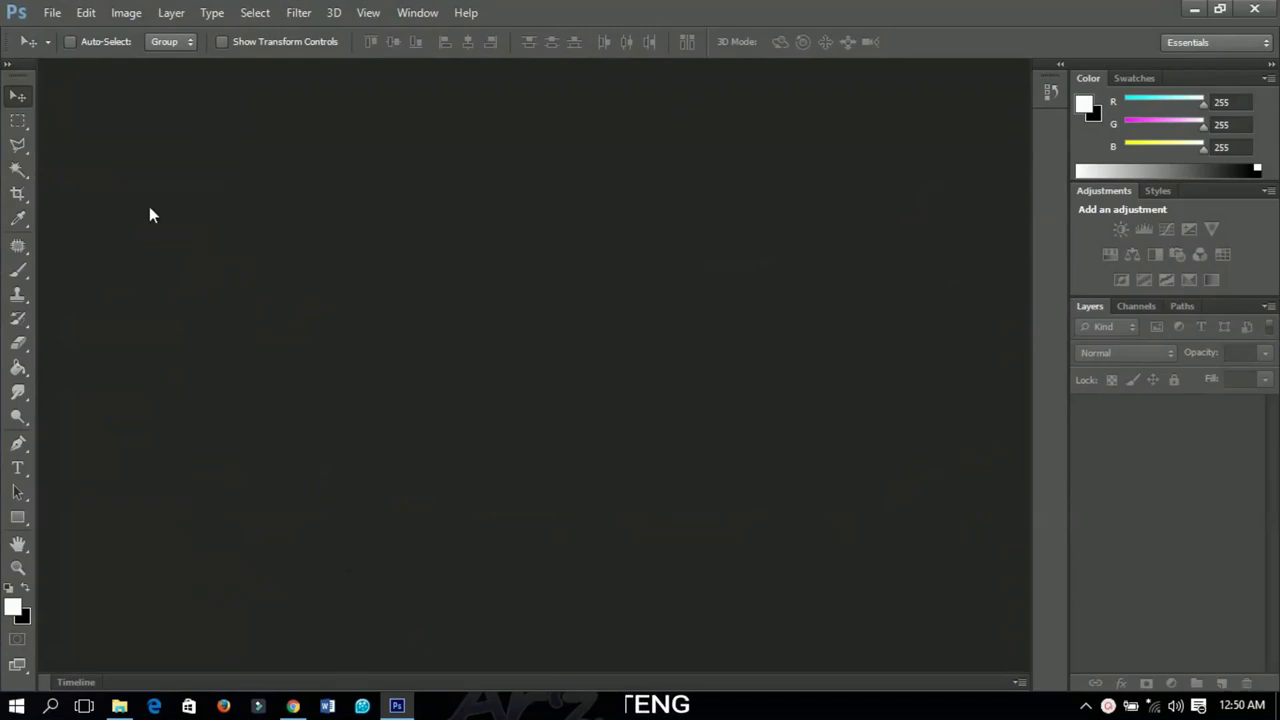
pyautogui.click(56, 17)
pyautogui.click(84, 31)
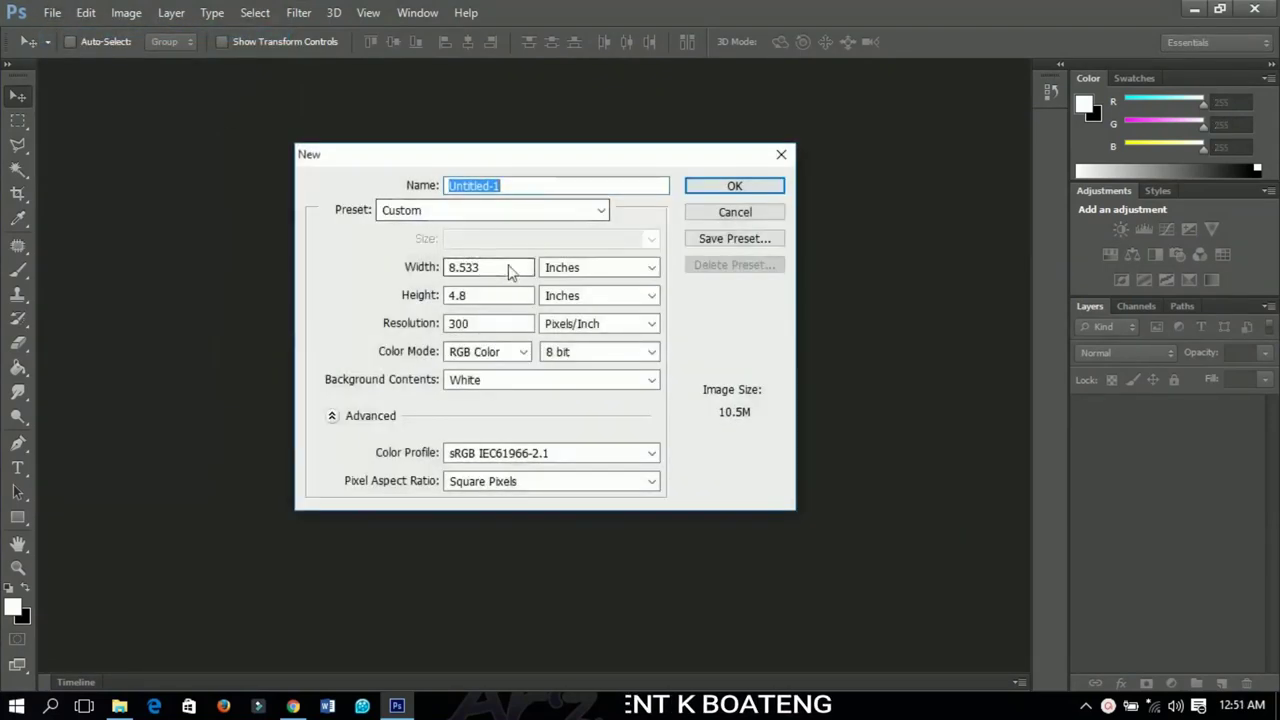
pyautogui.click(562, 269)
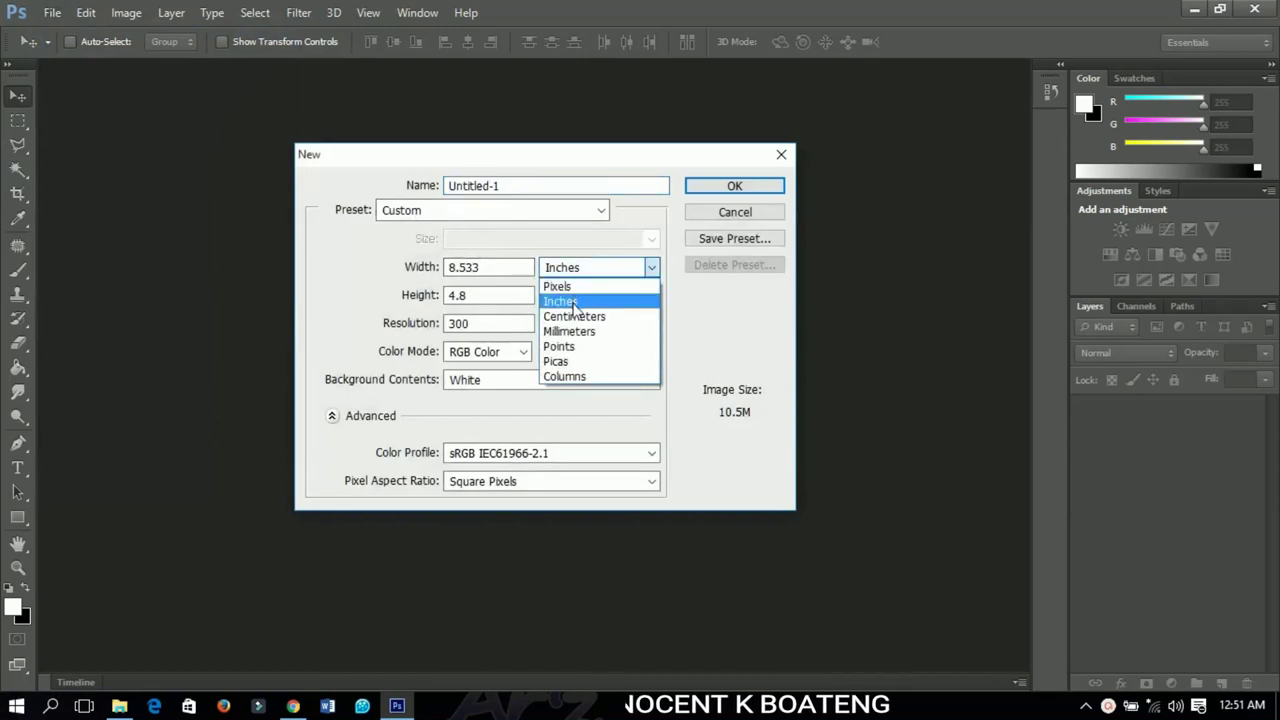
pyautogui.click(574, 302)
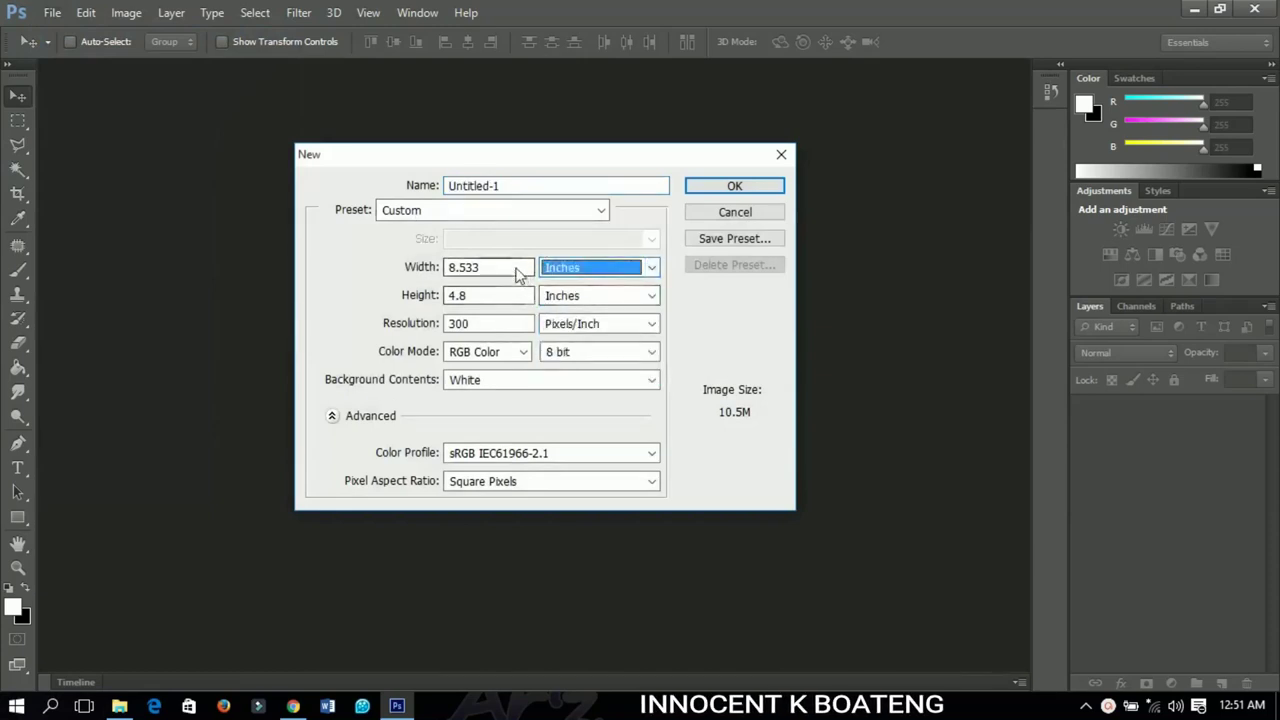
pyautogui.moveTo(517, 271); pyautogui.dragTo(433, 278)
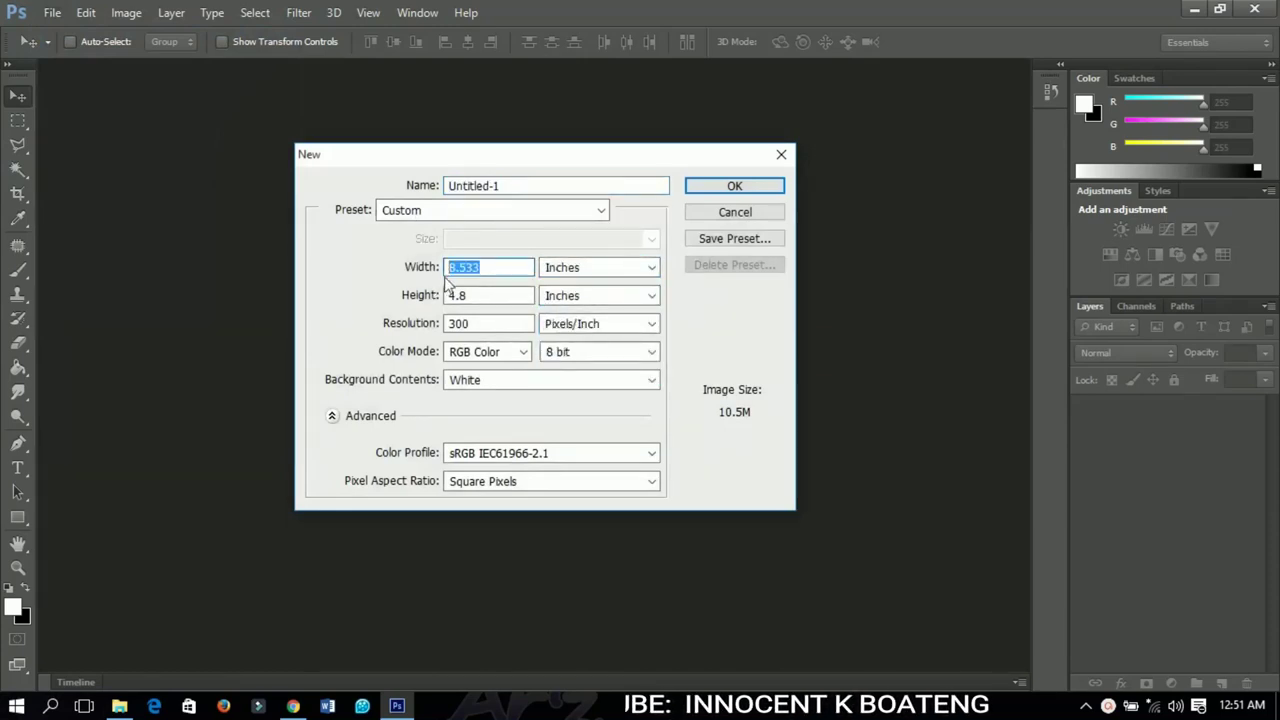
pyautogui.moveTo(477, 303); pyautogui.dragTo(433, 333)
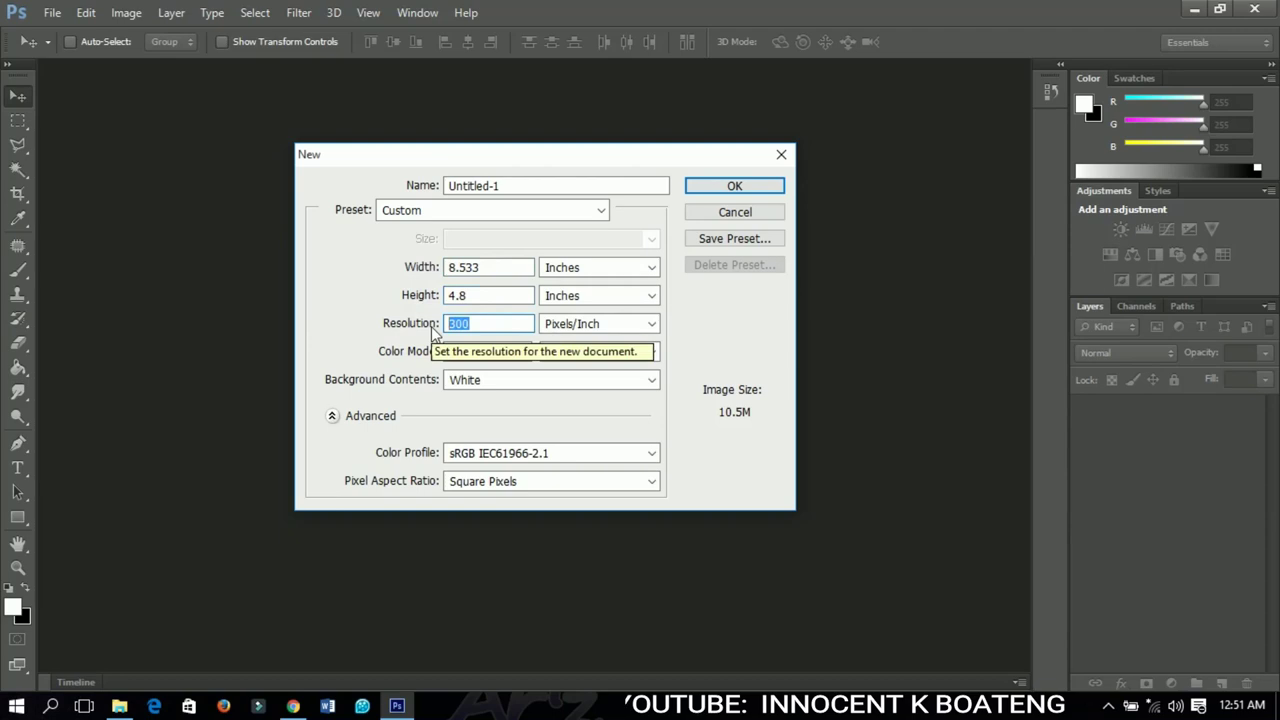
pyautogui.click(714, 192)
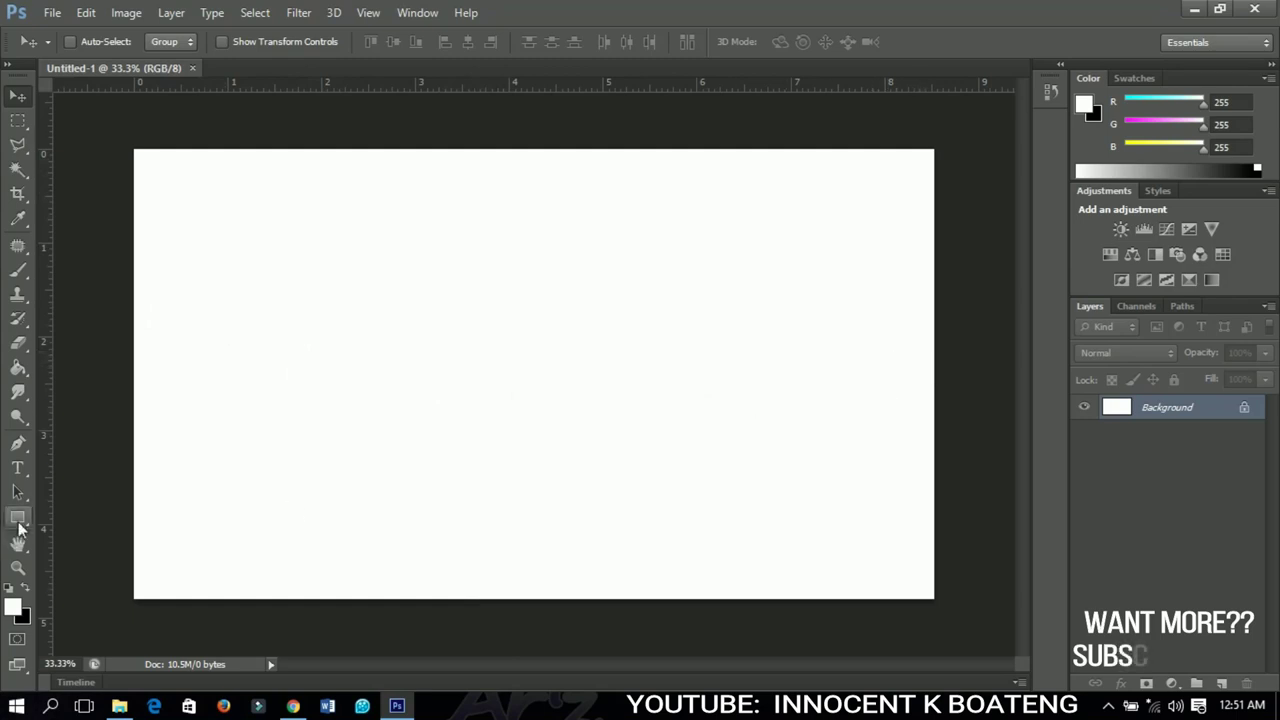
# Step: Draw a rectangle about 2686 by 408 px across the full canvas width and fill it with light red ff4f4f
pyautogui.moveTo(20, 528); pyautogui.dragTo(90, 516)
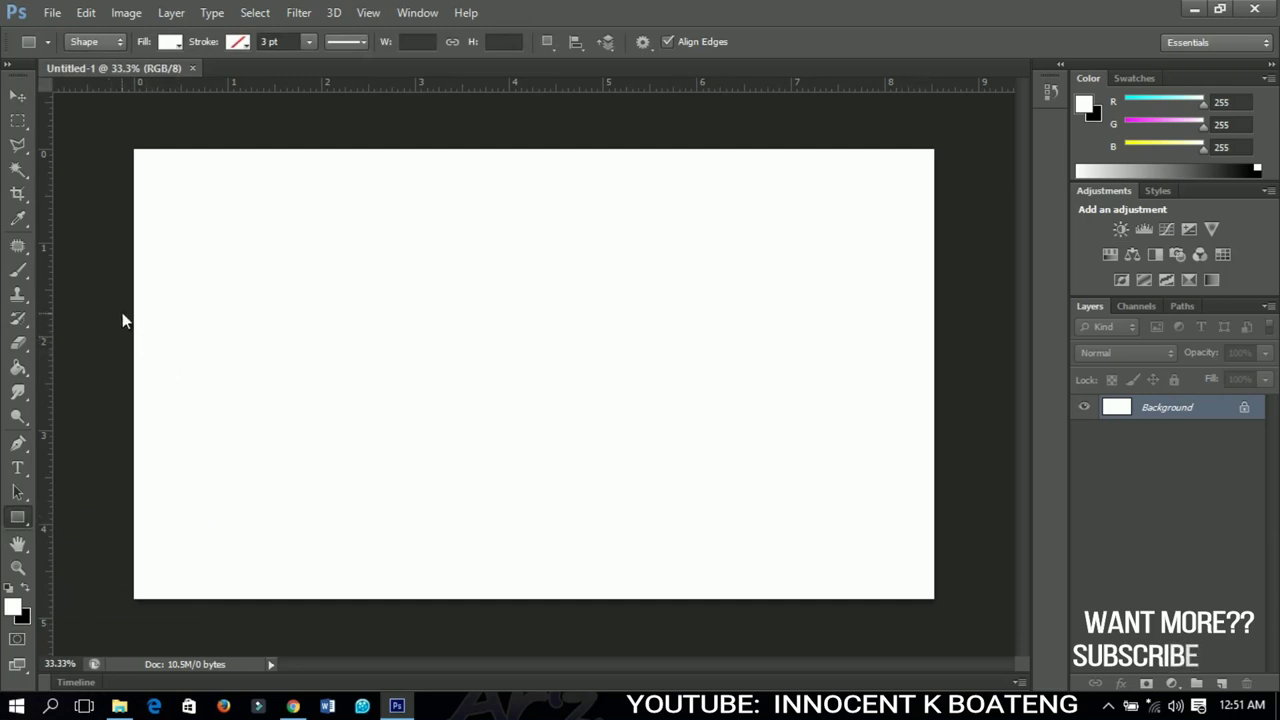
pyautogui.moveTo(117, 324); pyautogui.dragTo(956, 450)
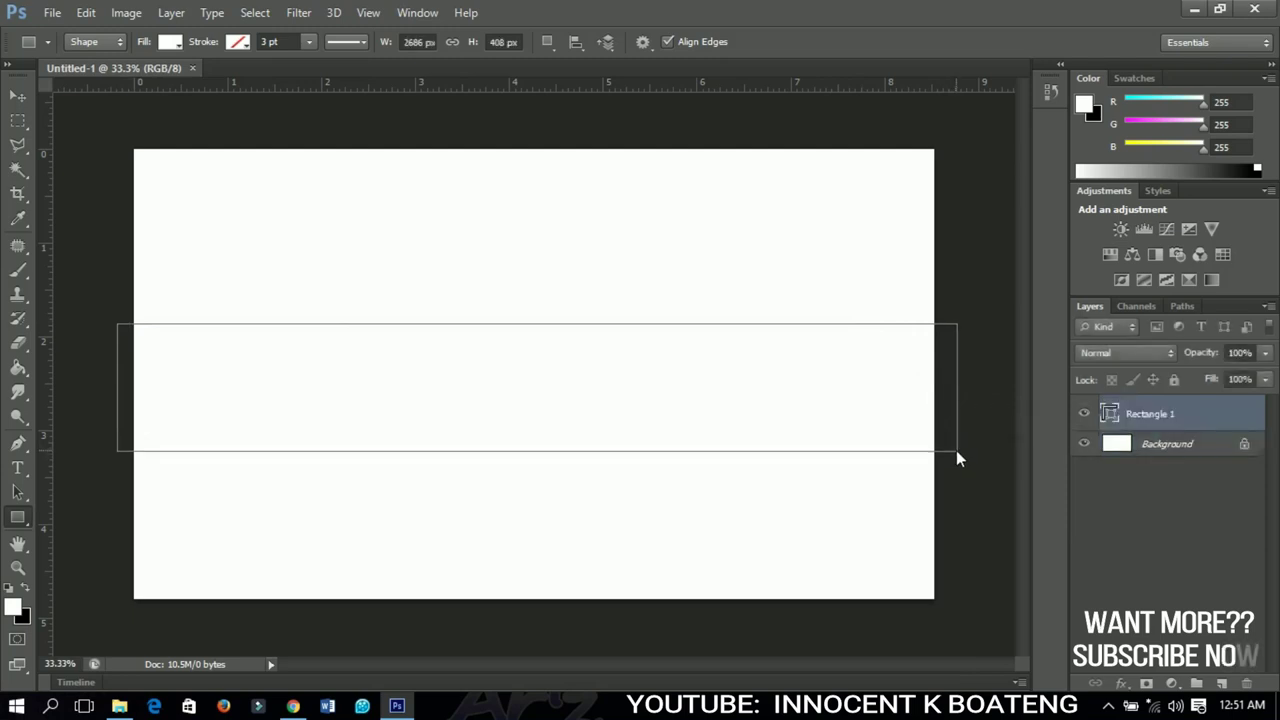
pyautogui.doubleClick(1109, 415)
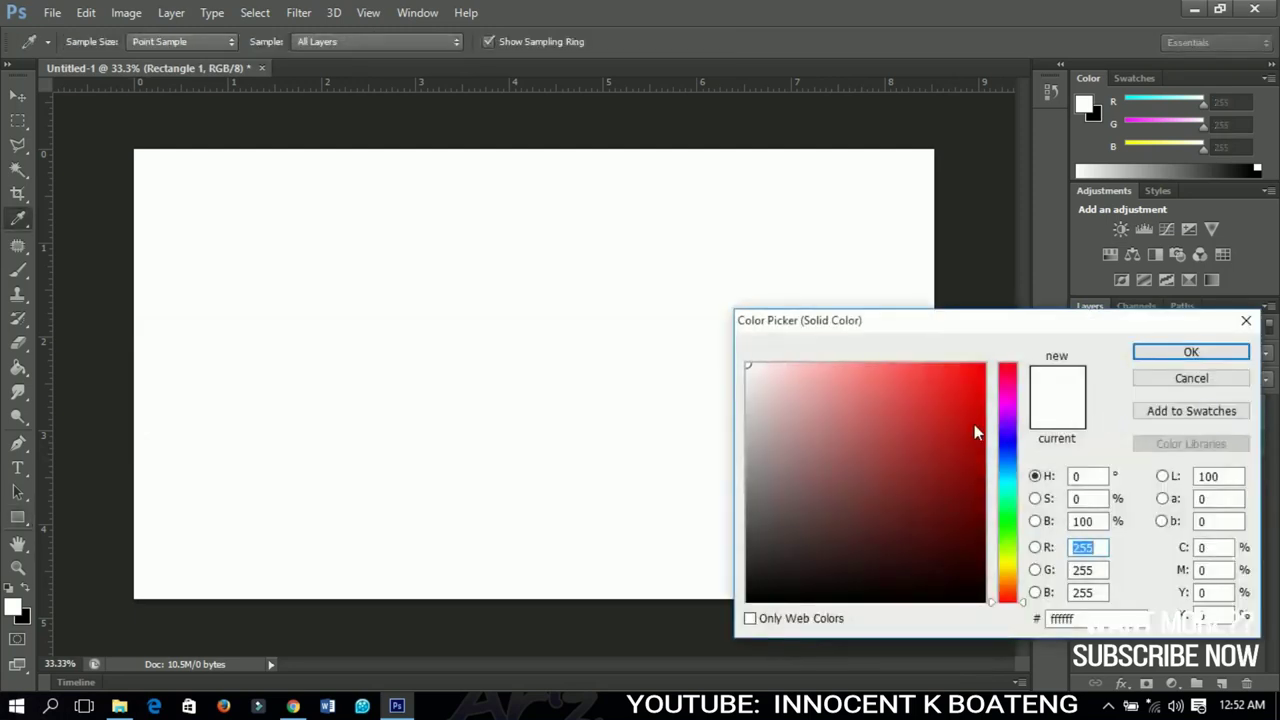
pyautogui.moveTo(908, 375); pyautogui.dragTo(911, 346)
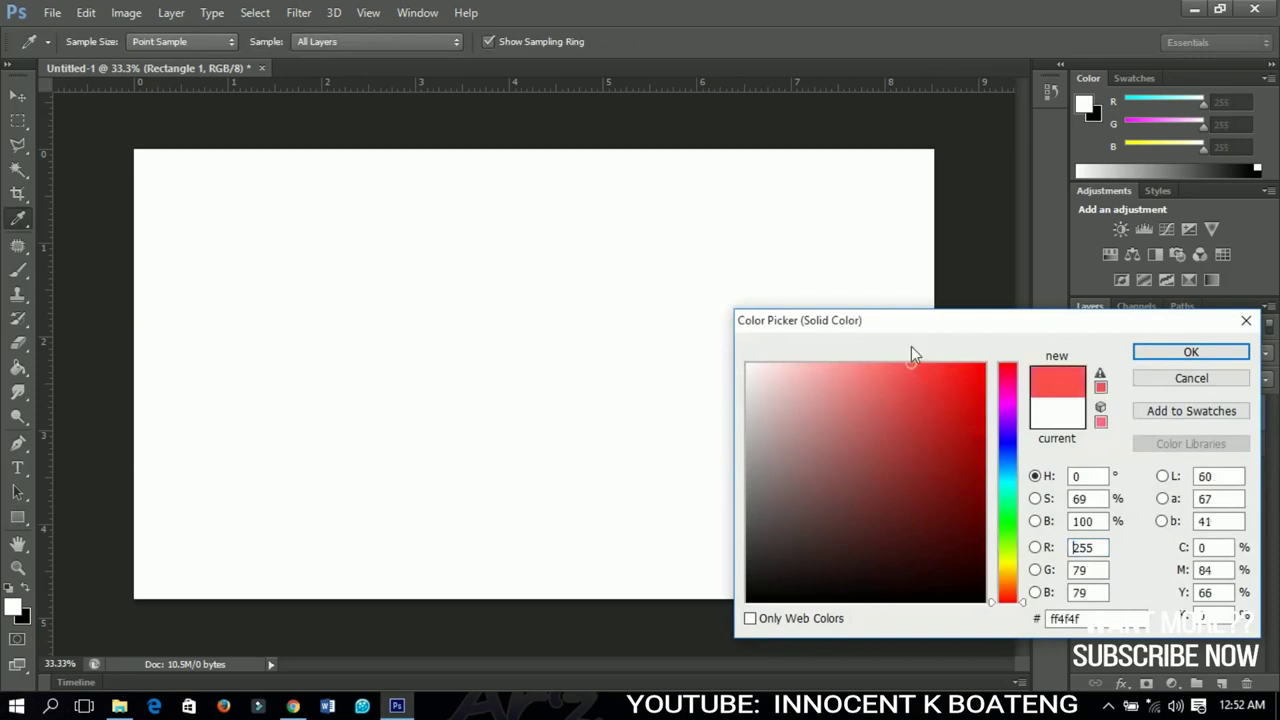
pyautogui.click(1180, 352)
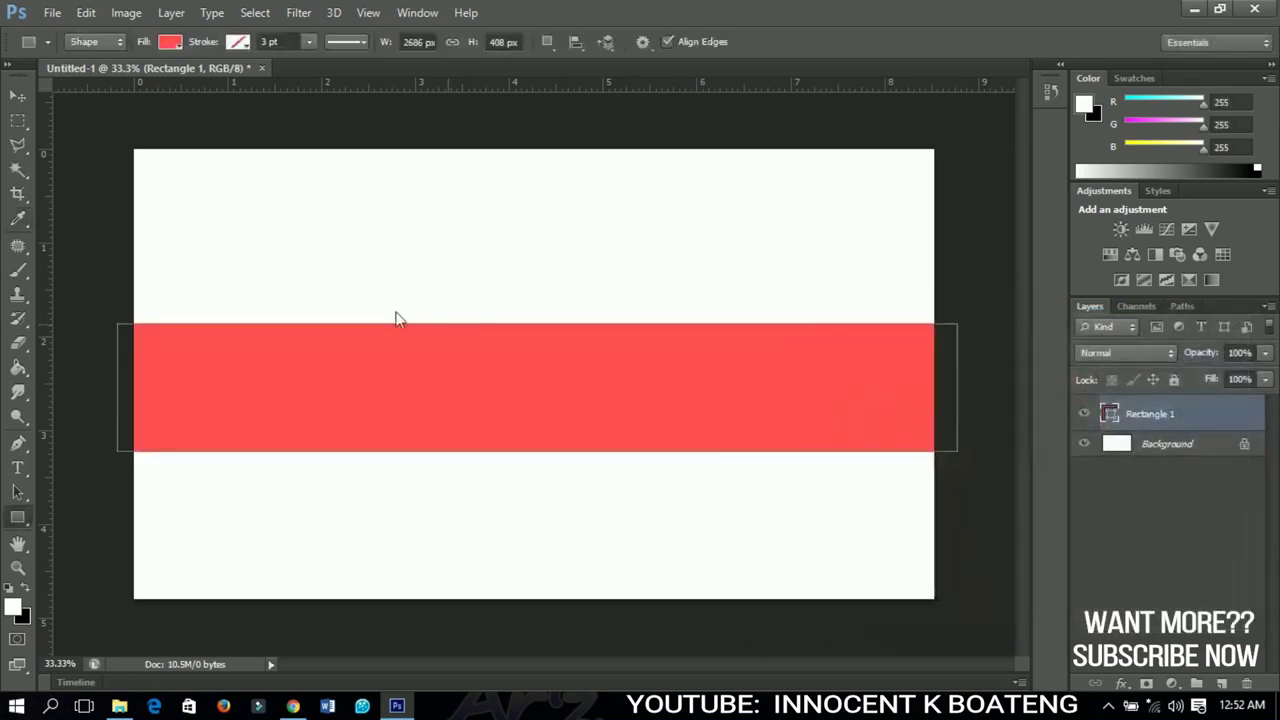
# Step: Center the red rectangle vertically on the whole canvas and clear the selection
pyautogui.click(17, 95)
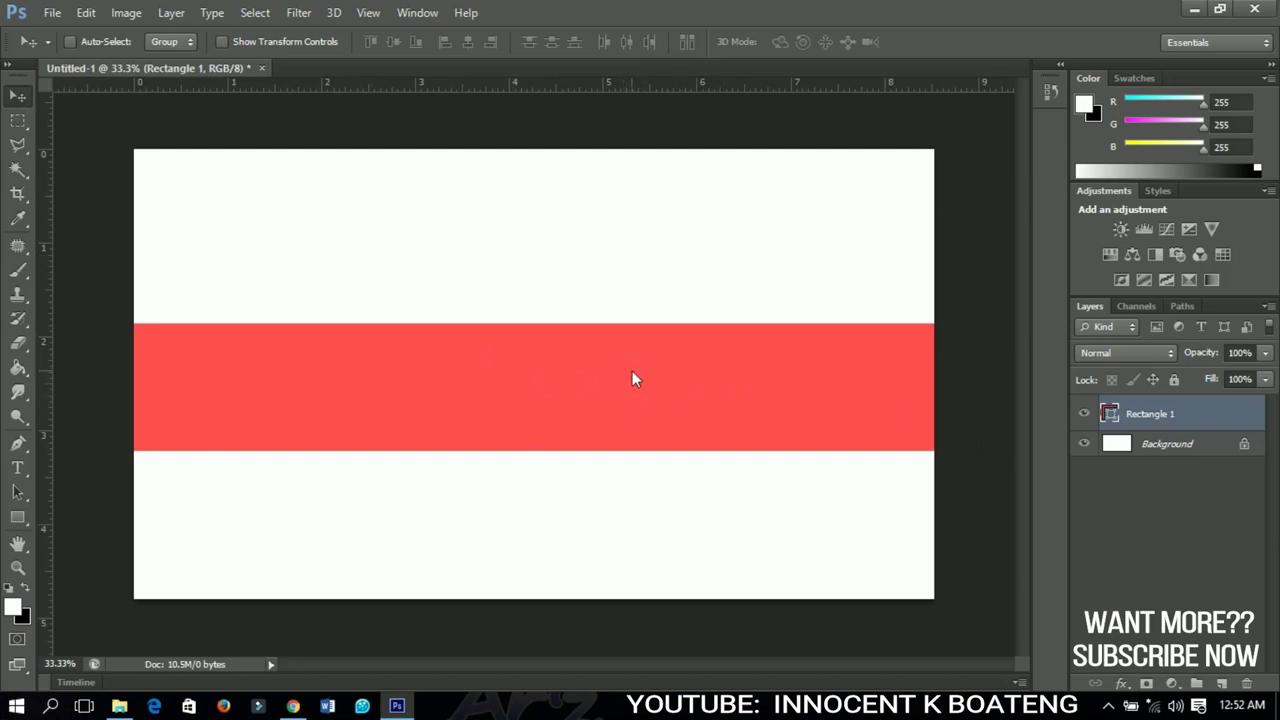
pyautogui.hotkey('ctrl', 'a')
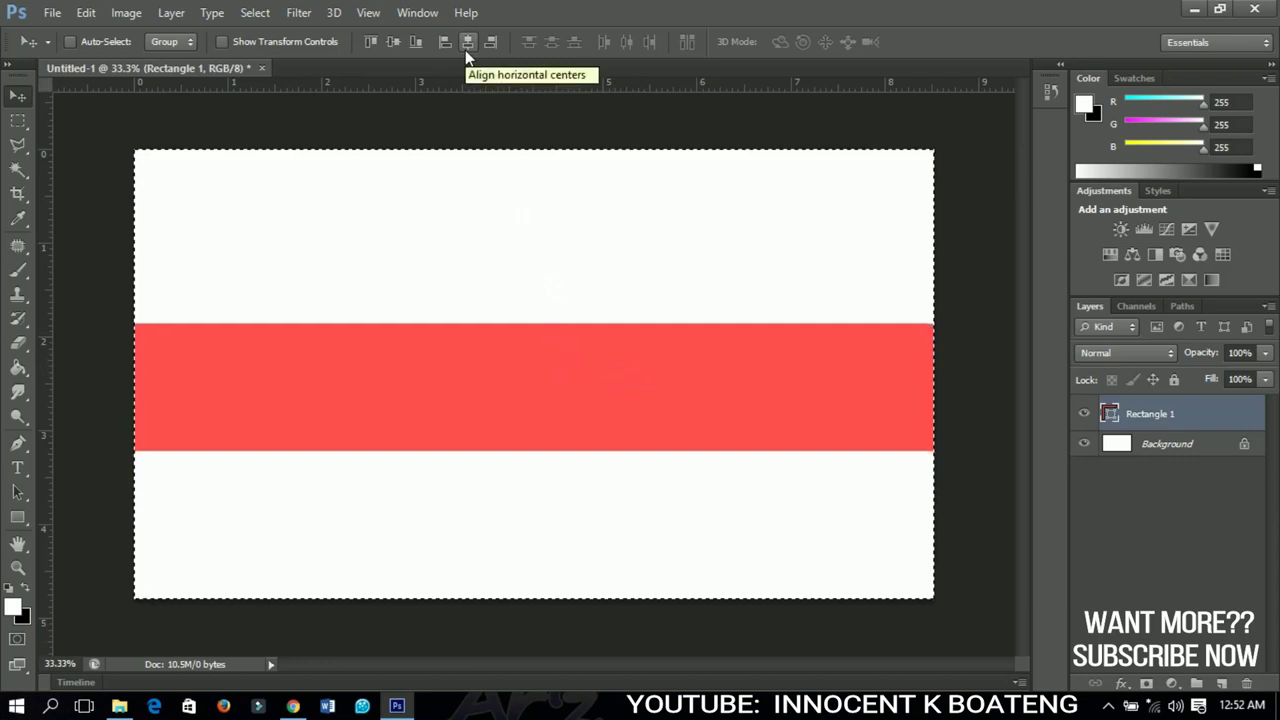
pyautogui.click(395, 41)
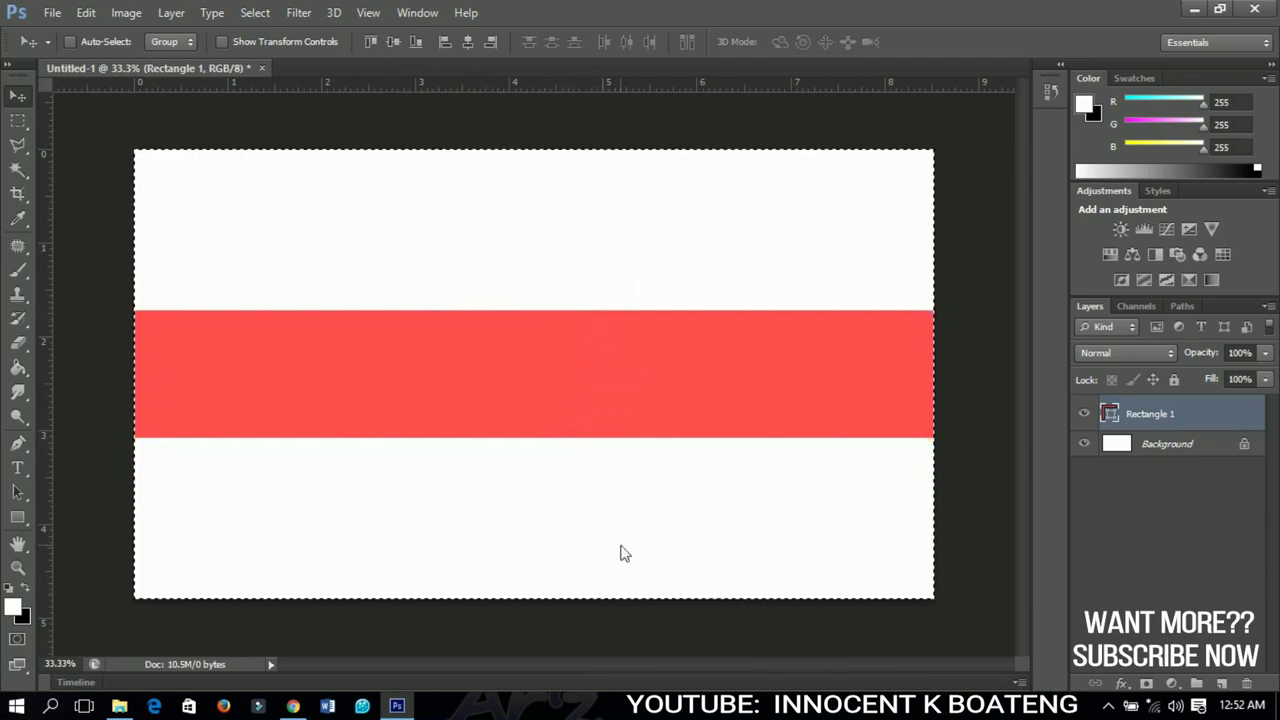
pyautogui.hotkey('ctrl', 'd')
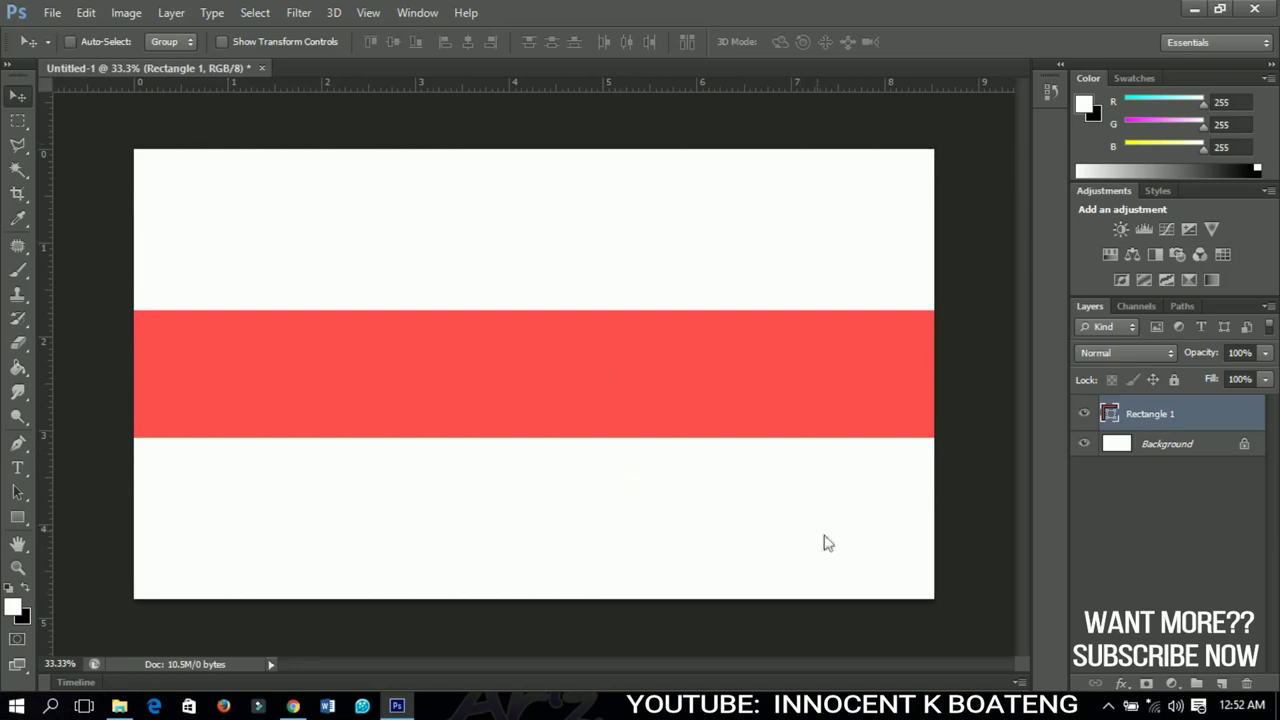
# Step: Change the full-width rectangle's fill color to navy 090057
pyautogui.doubleClick(1110, 414)
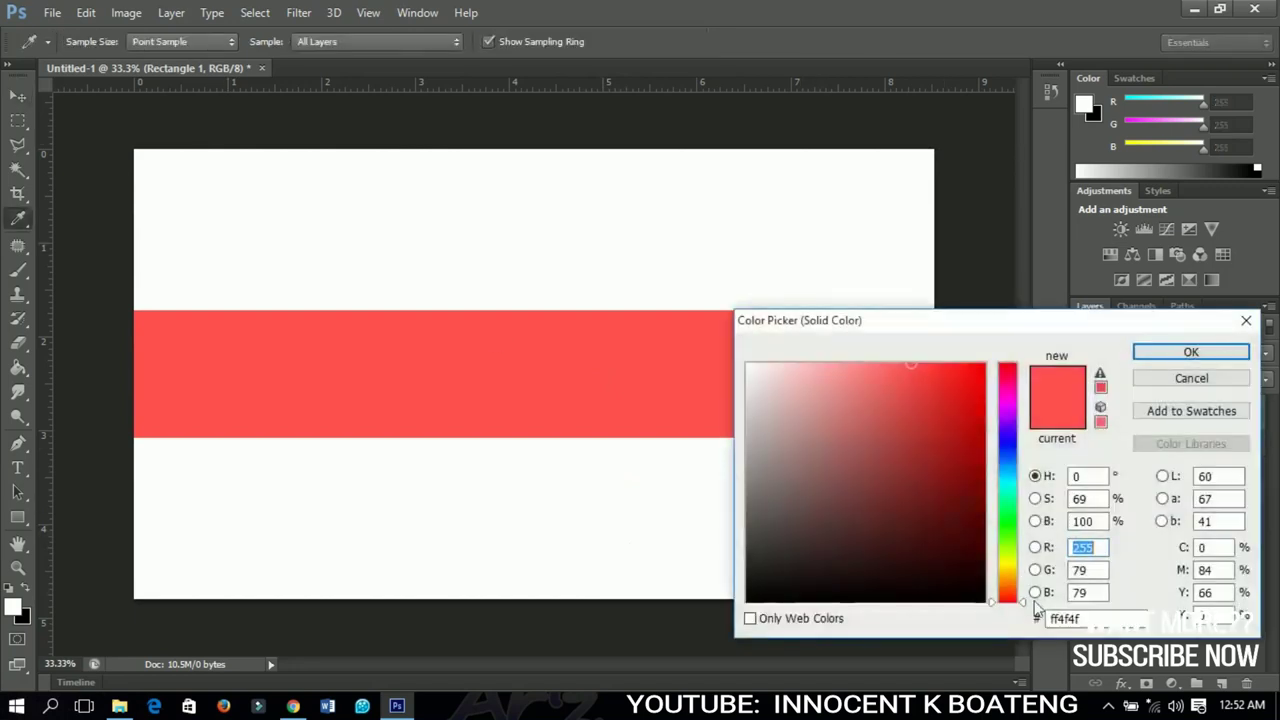
pyautogui.moveTo(1091, 620); pyautogui.dragTo(904, 622)
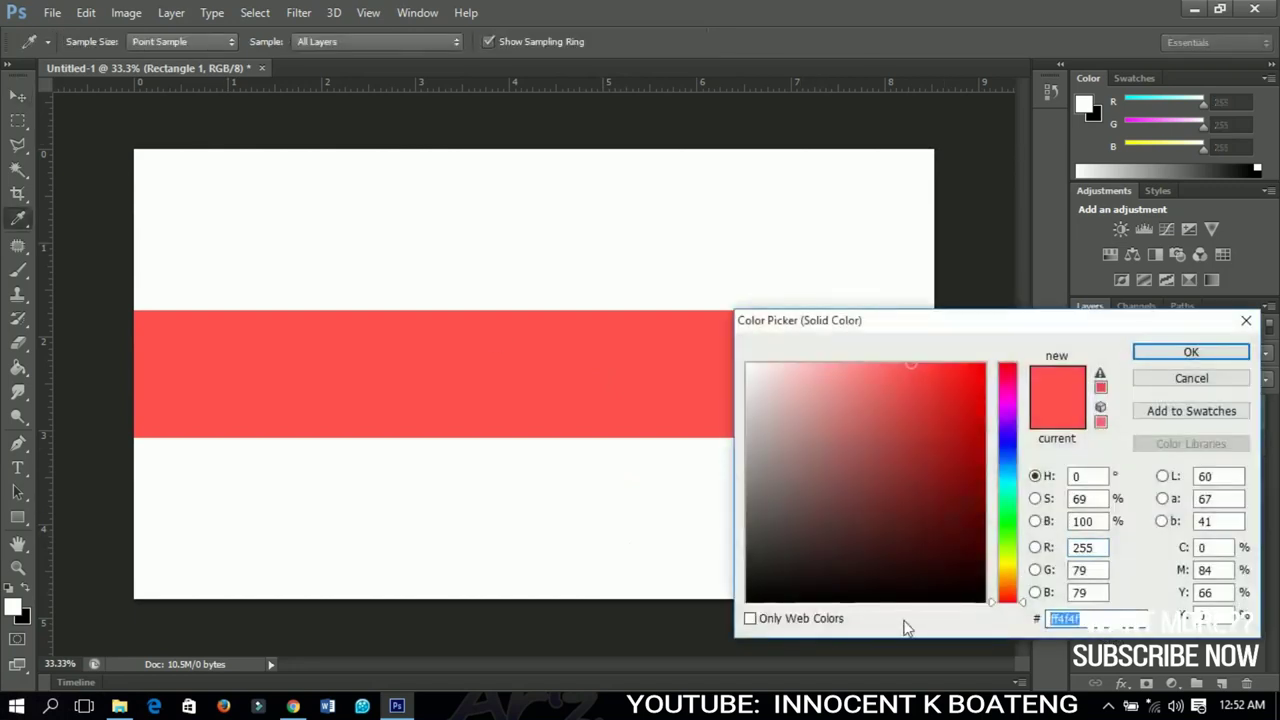
pyautogui.write('0')
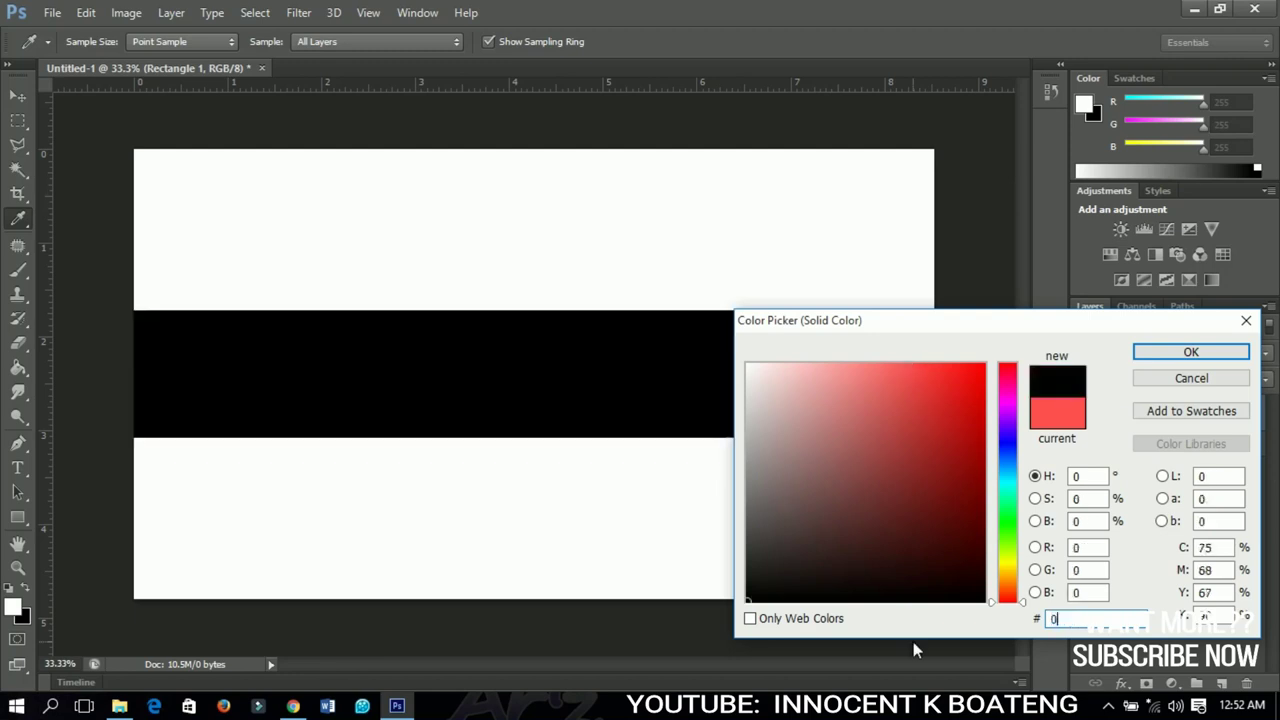
pyautogui.write('900')
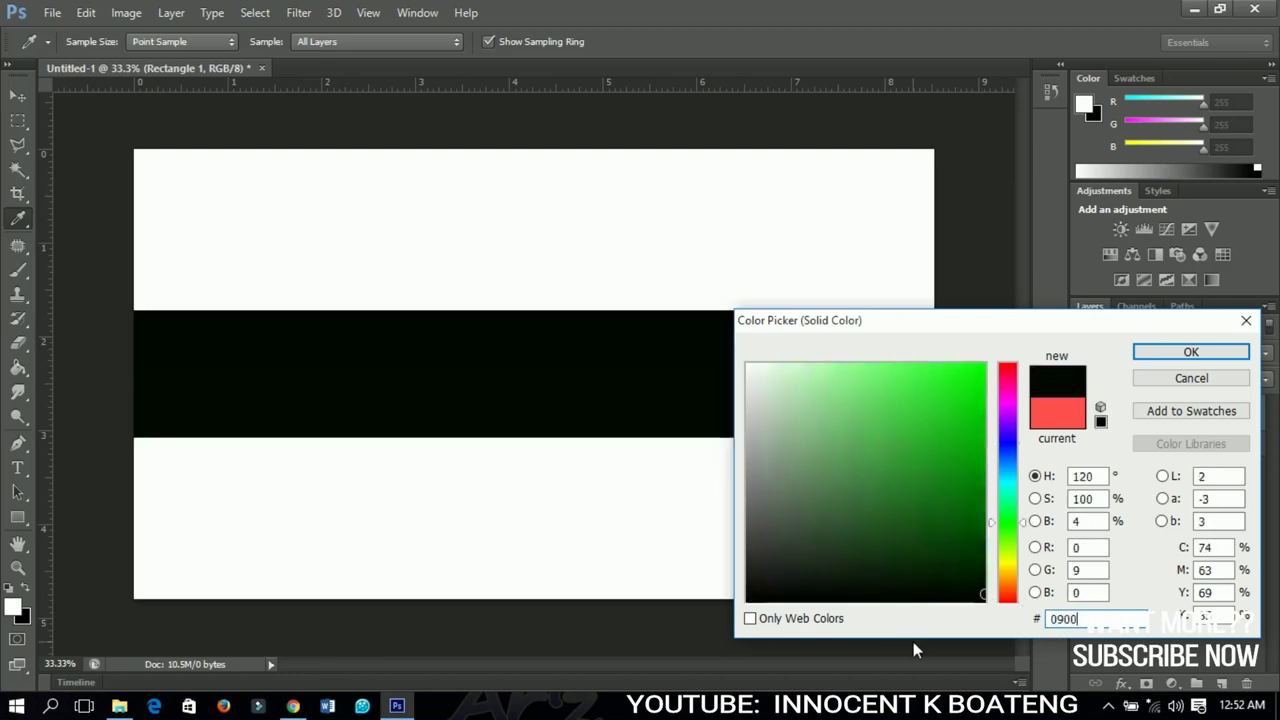
pyautogui.write('57')
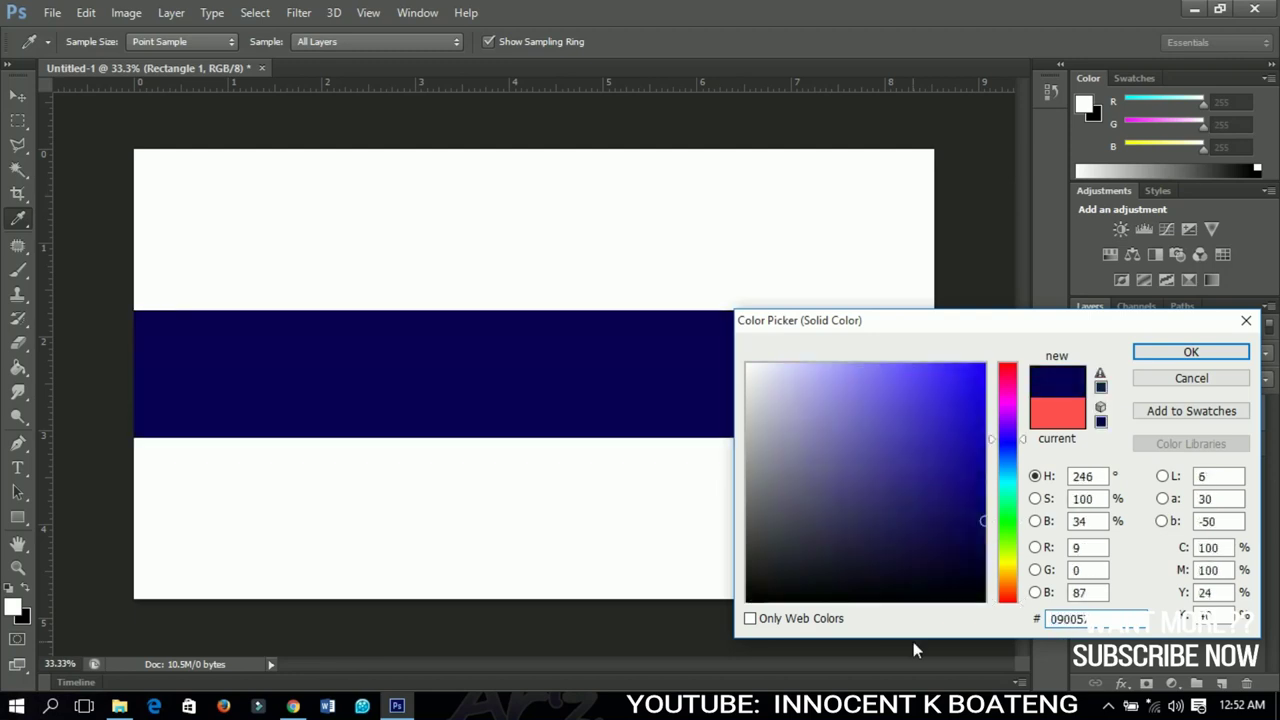
pyautogui.click(1155, 356)
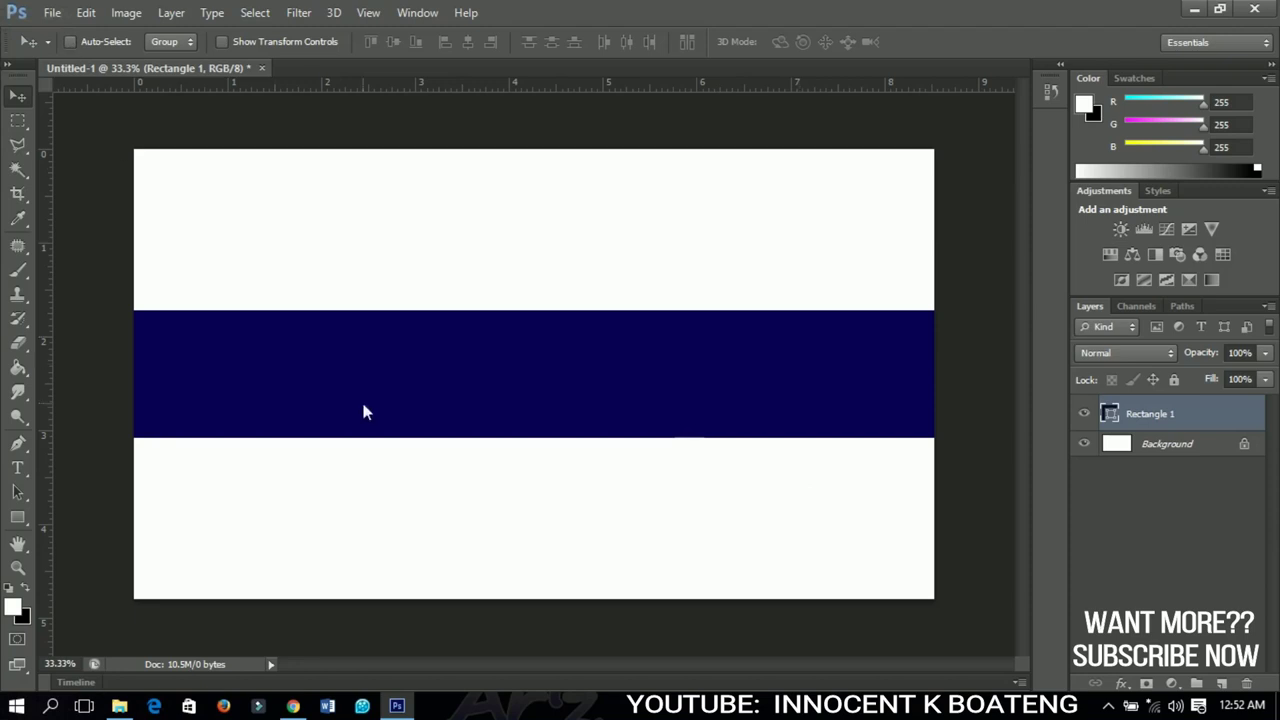
# Step: Draw a second, narrower rectangle about 1209 by 114 px inside the navy band
pyautogui.click(18, 522)
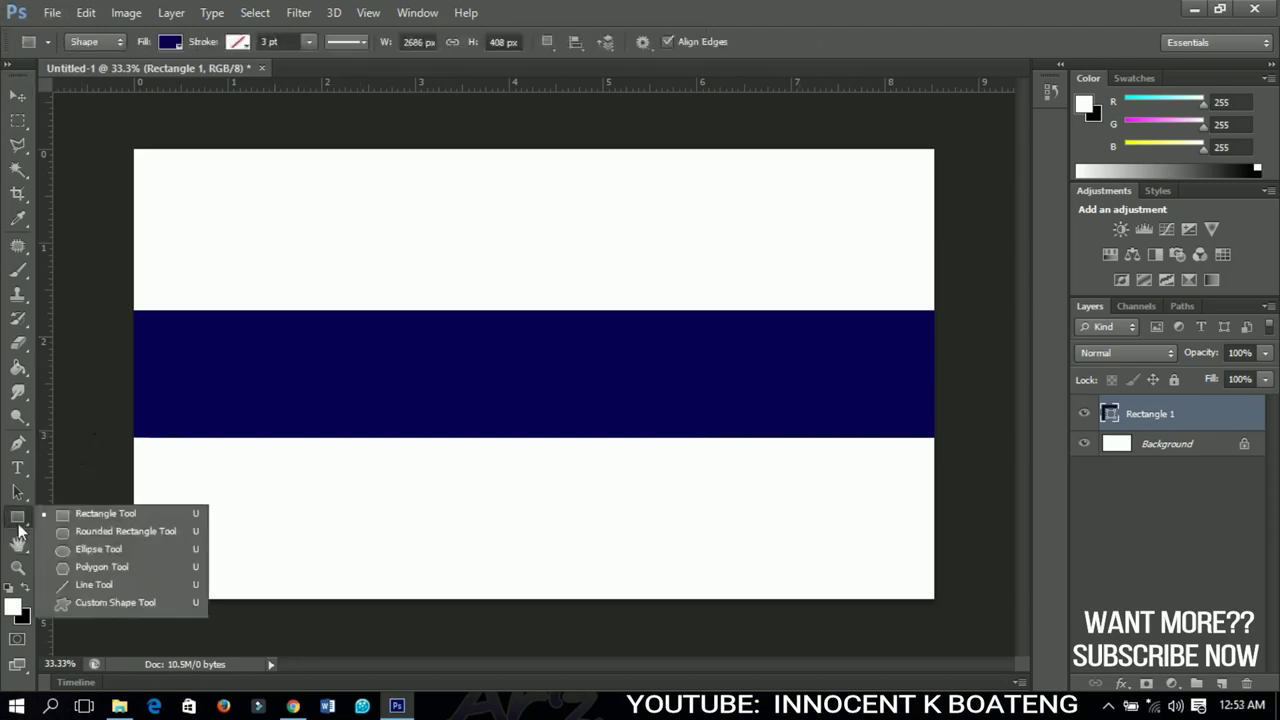
pyautogui.click(66, 515)
pyautogui.moveTo(361, 341); pyautogui.dragTo(738, 377)
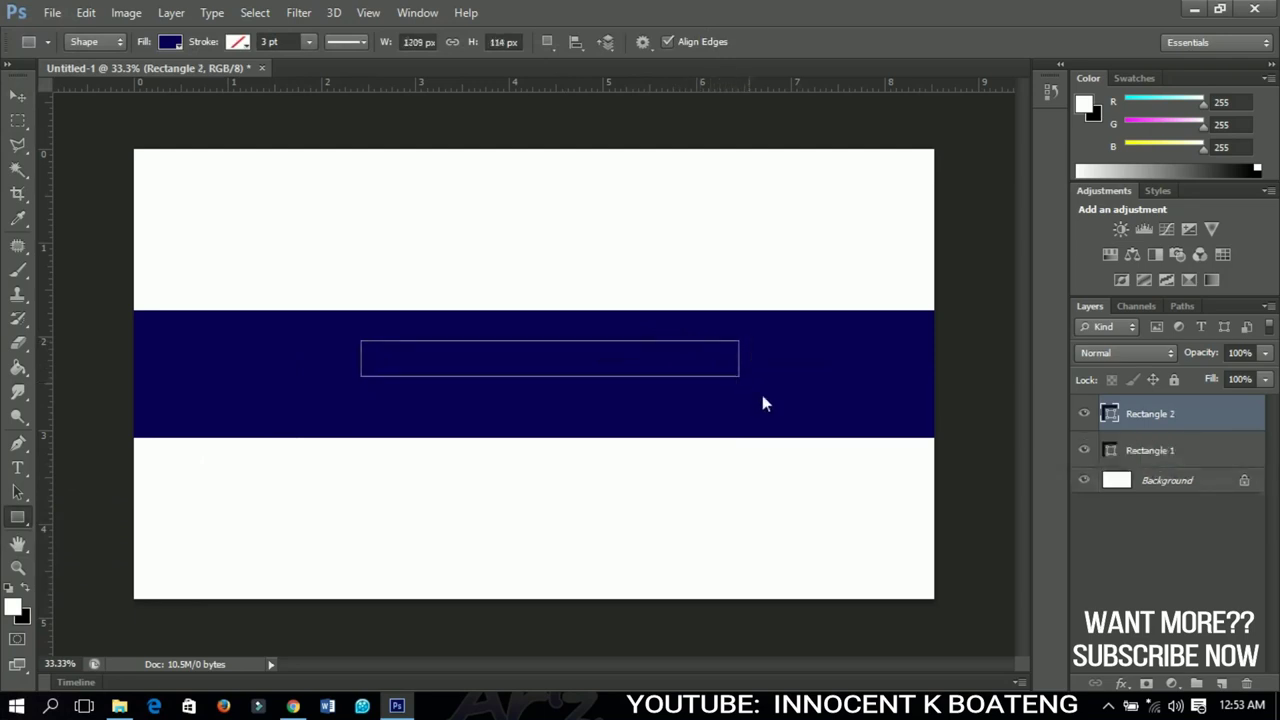
# Step: Set the smaller rectangle's fill color to light blue a0cbff
pyautogui.doubleClick(1112, 412)
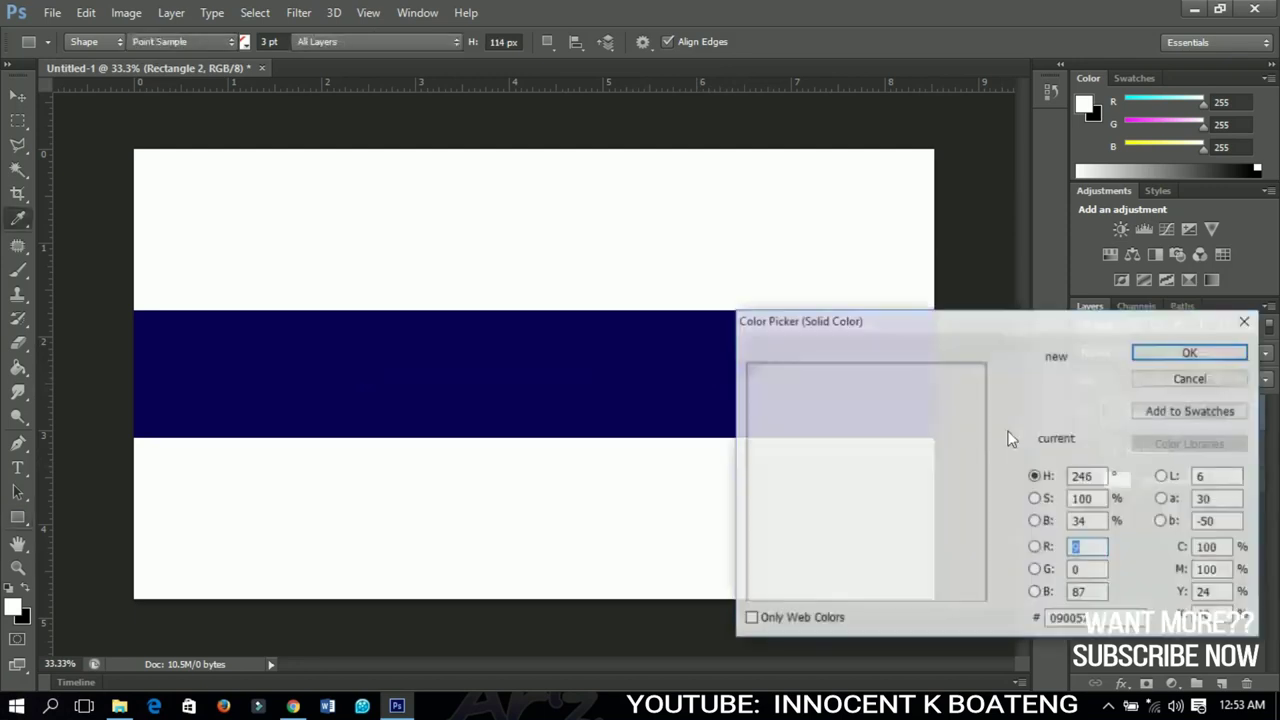
pyautogui.doubleClick(1100, 619)
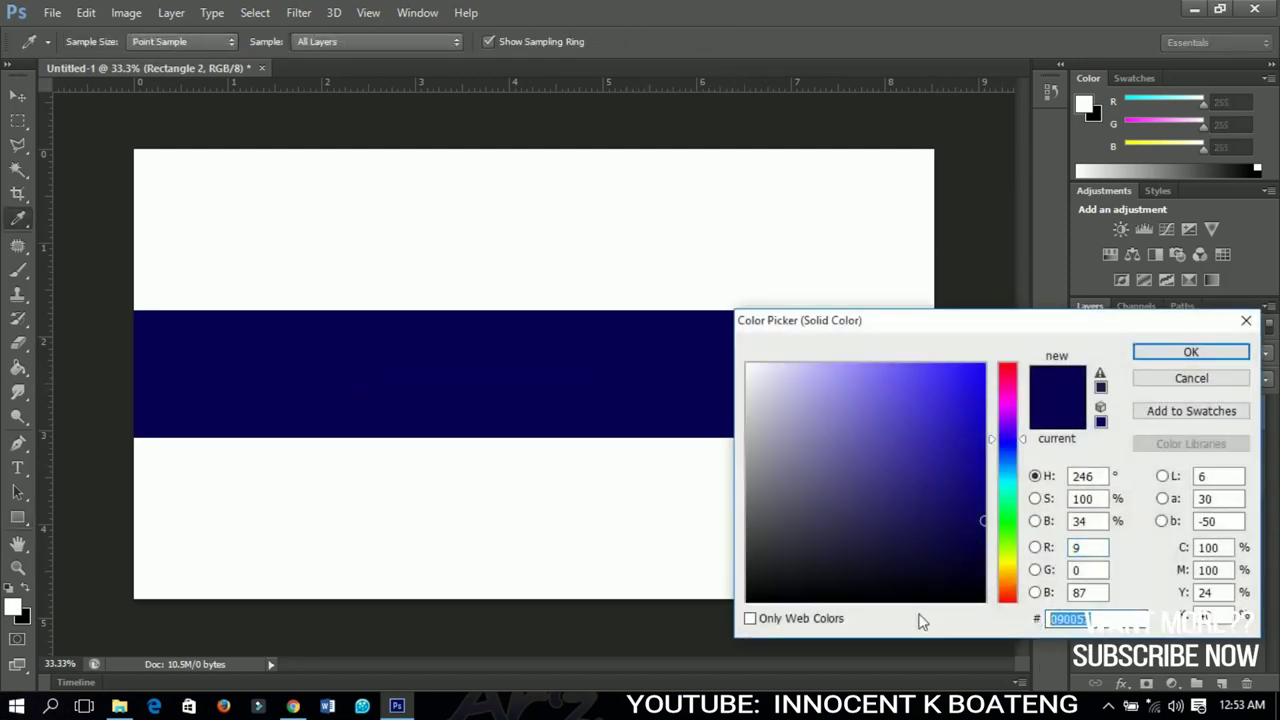
pyautogui.write('a0')
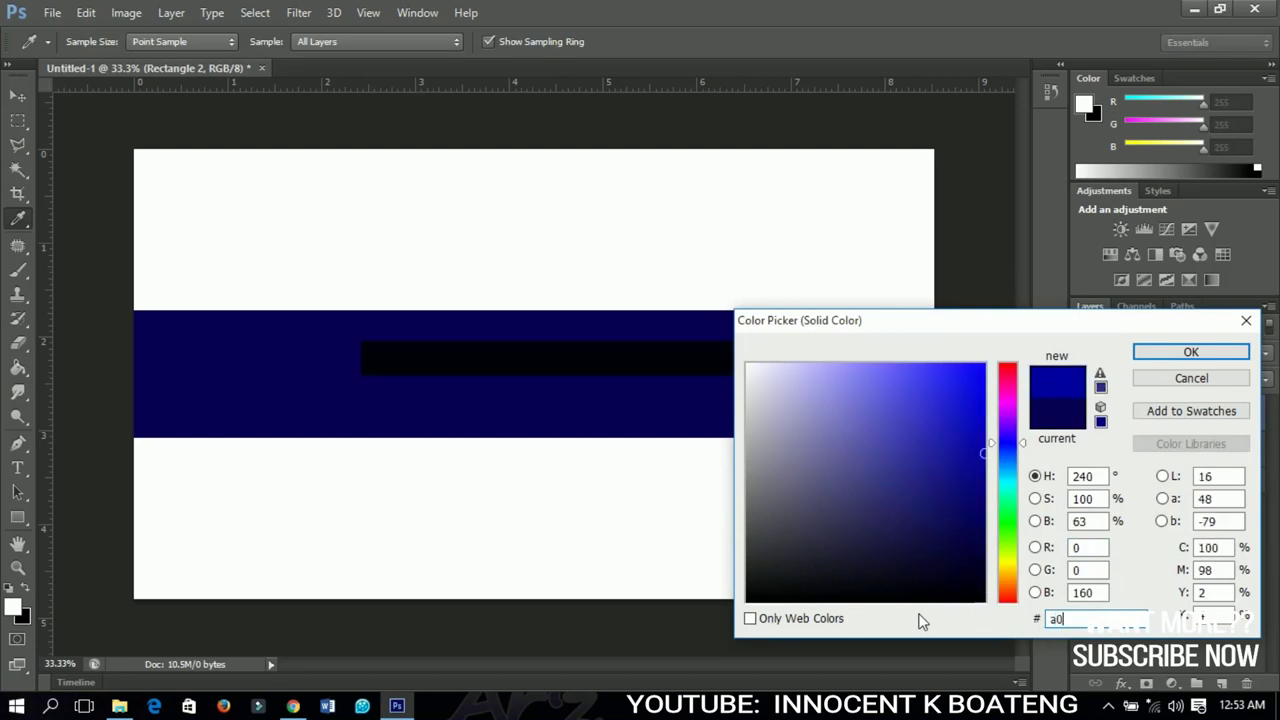
pyautogui.write('cbff')
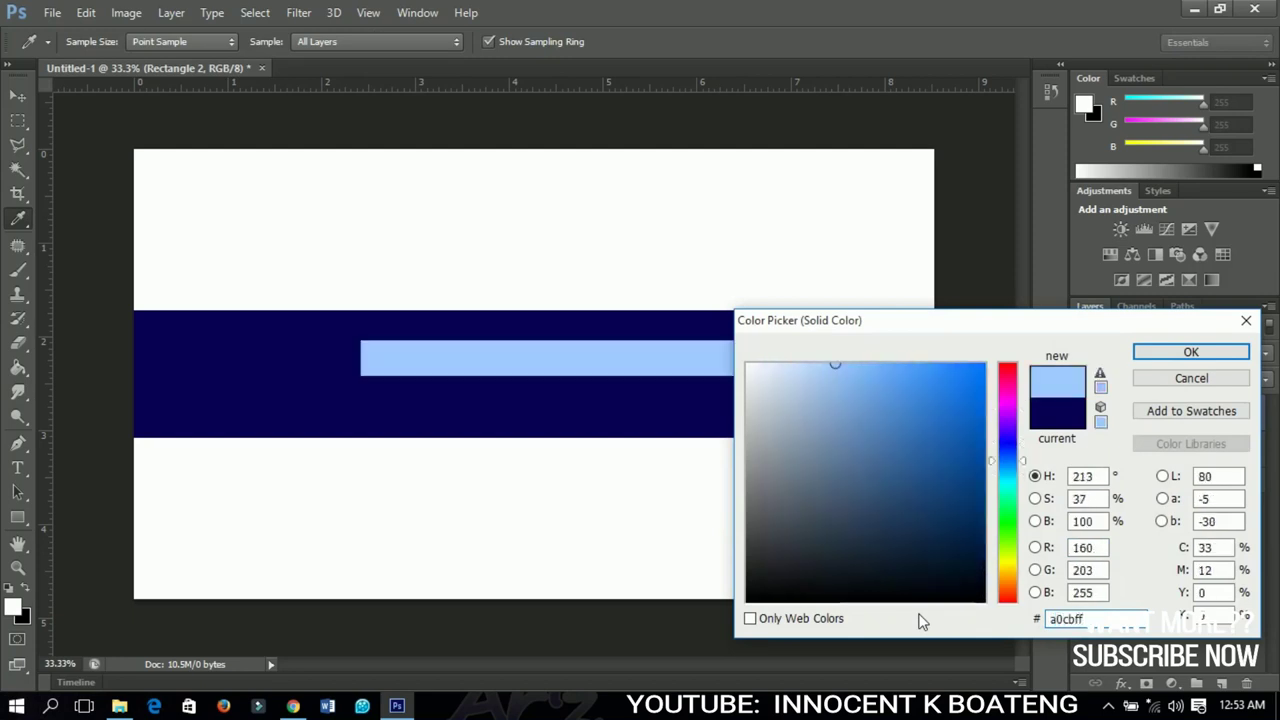
pyautogui.click(1190, 351)
# Step: Center the light blue rectangle horizontally and vertically on the canvas and clear the selection
pyautogui.click(16, 100)
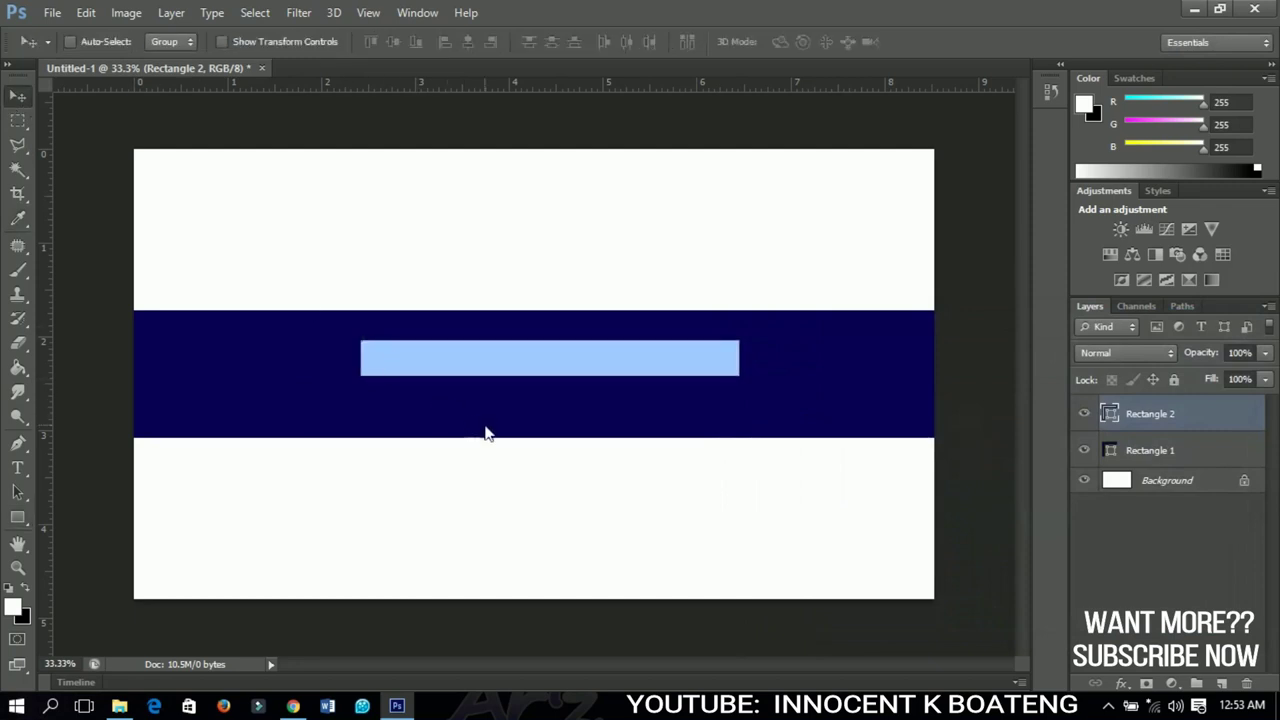
pyautogui.hotkey('ctrl', 'a')
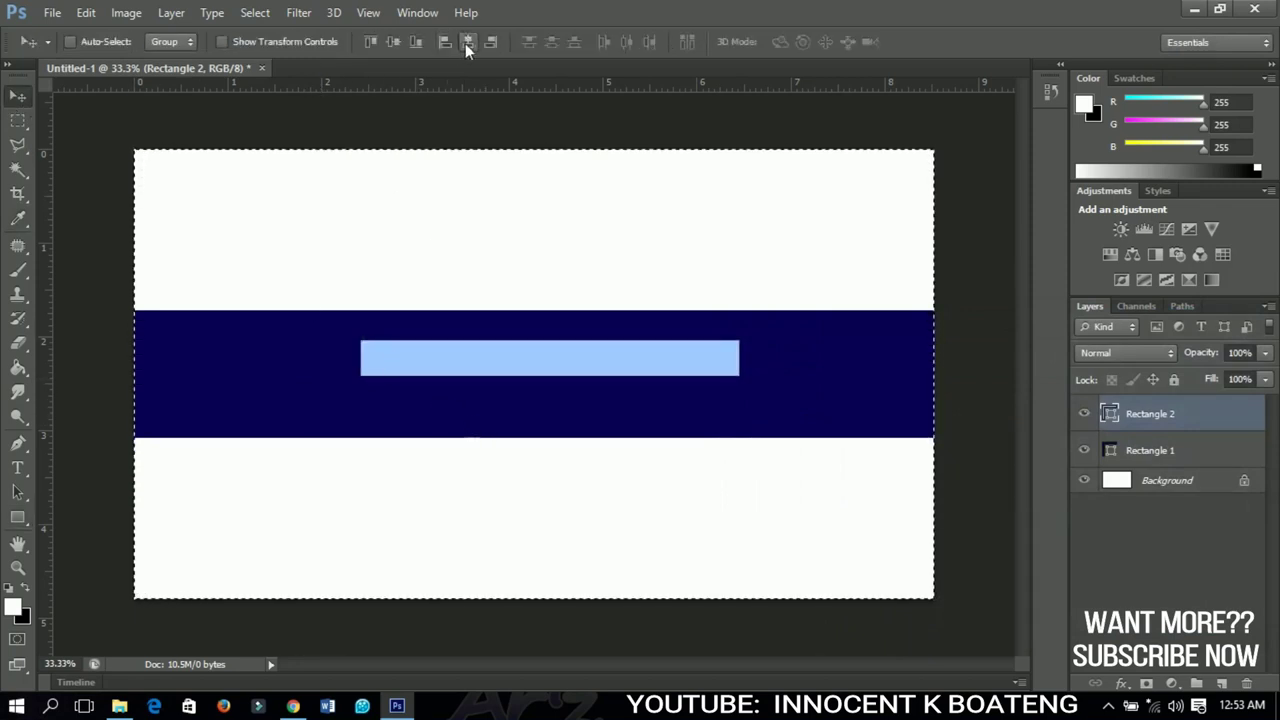
pyautogui.click(466, 42)
pyautogui.click(398, 40)
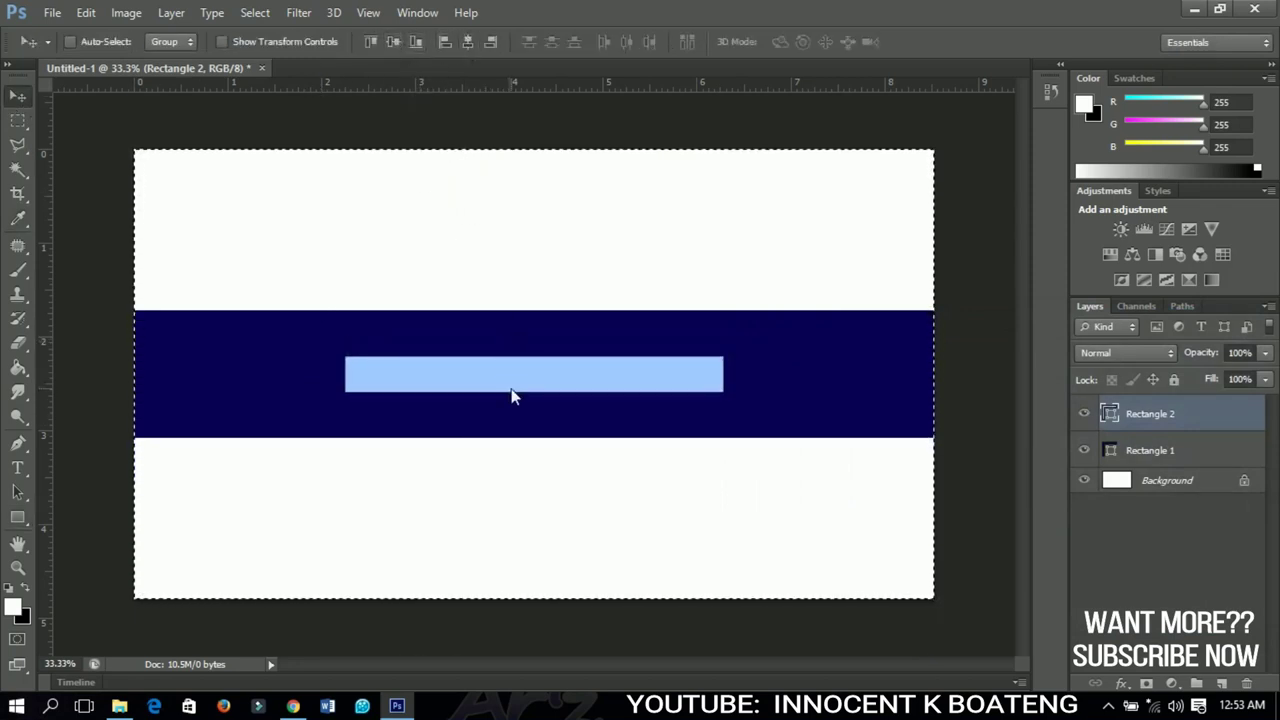
pyautogui.hotkey('ctrl', 'd')
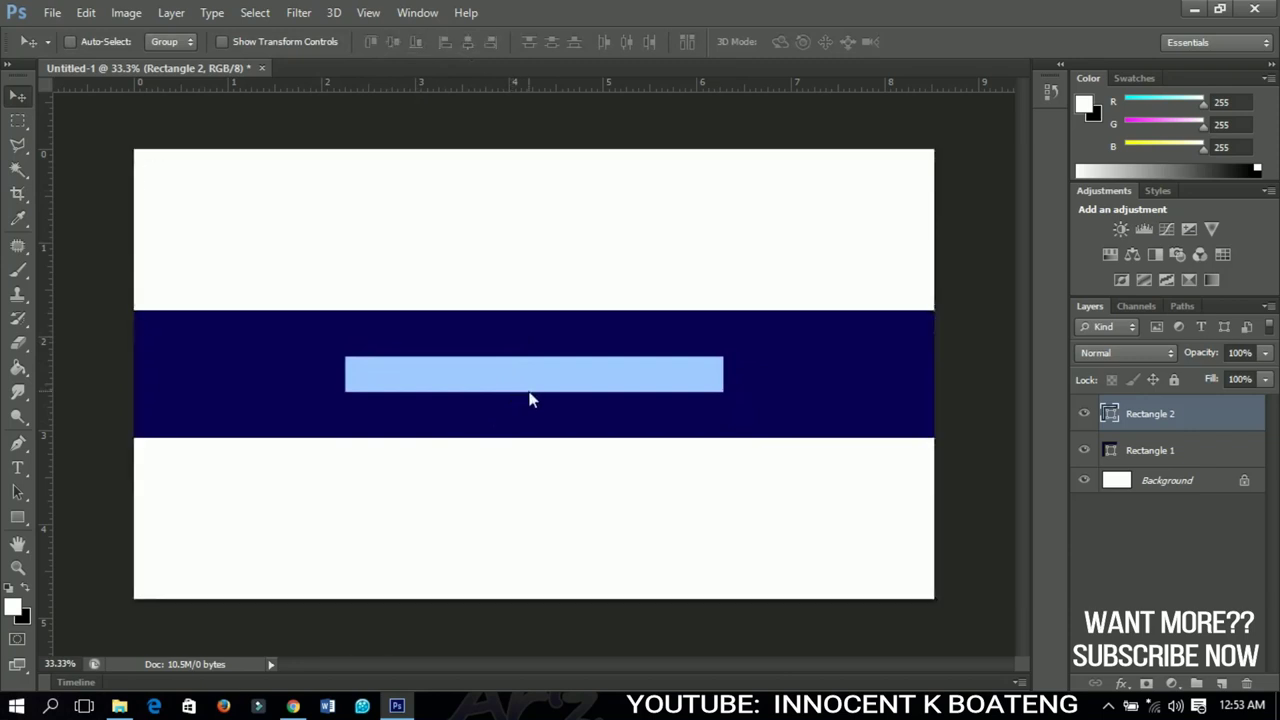
# Step: Select the light blue rectangle's layer and nudge it straight up about 26 px within the navy band
pyautogui.rightClick(575, 386)
pyautogui.click(623, 404)
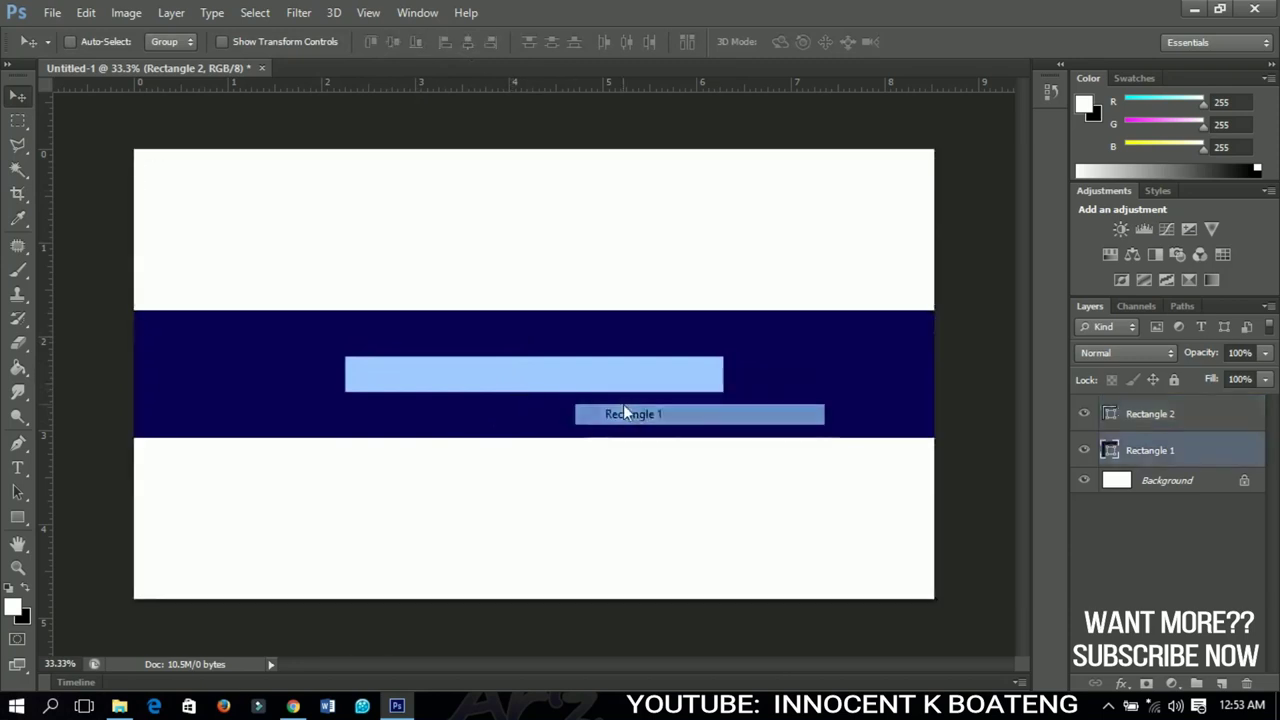
pyautogui.rightClick(622, 386)
pyautogui.click(672, 397)
pyautogui.press('Up')
pyautogui.press('Up')
pyautogui.press('Up')
pyautogui.press('Up')
pyautogui.press('Up')
pyautogui.press('Up')
pyautogui.press('Up')
pyautogui.press('Up')
pyautogui.press('Up')
pyautogui.press('Up')
pyautogui.press('Up')
pyautogui.press('Up')
pyautogui.press('Up')
pyautogui.press('Up')
pyautogui.press('Up')
pyautogui.press('Up')
pyautogui.press('Up')
pyautogui.press('Up')
pyautogui.press('Up')
pyautogui.press('Up')
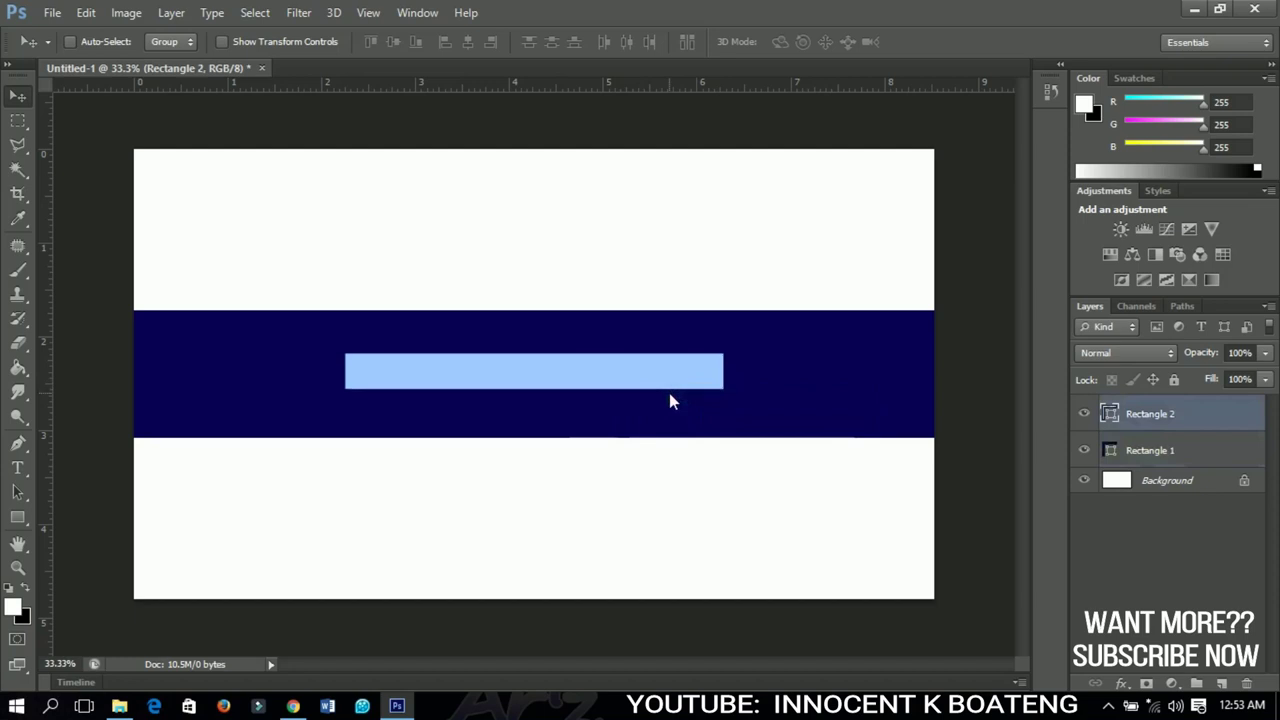
pyautogui.press('Up')
pyautogui.press('Up')
pyautogui.press('Up')
pyautogui.press('Up')
pyautogui.press('Up')
pyautogui.press('Up')
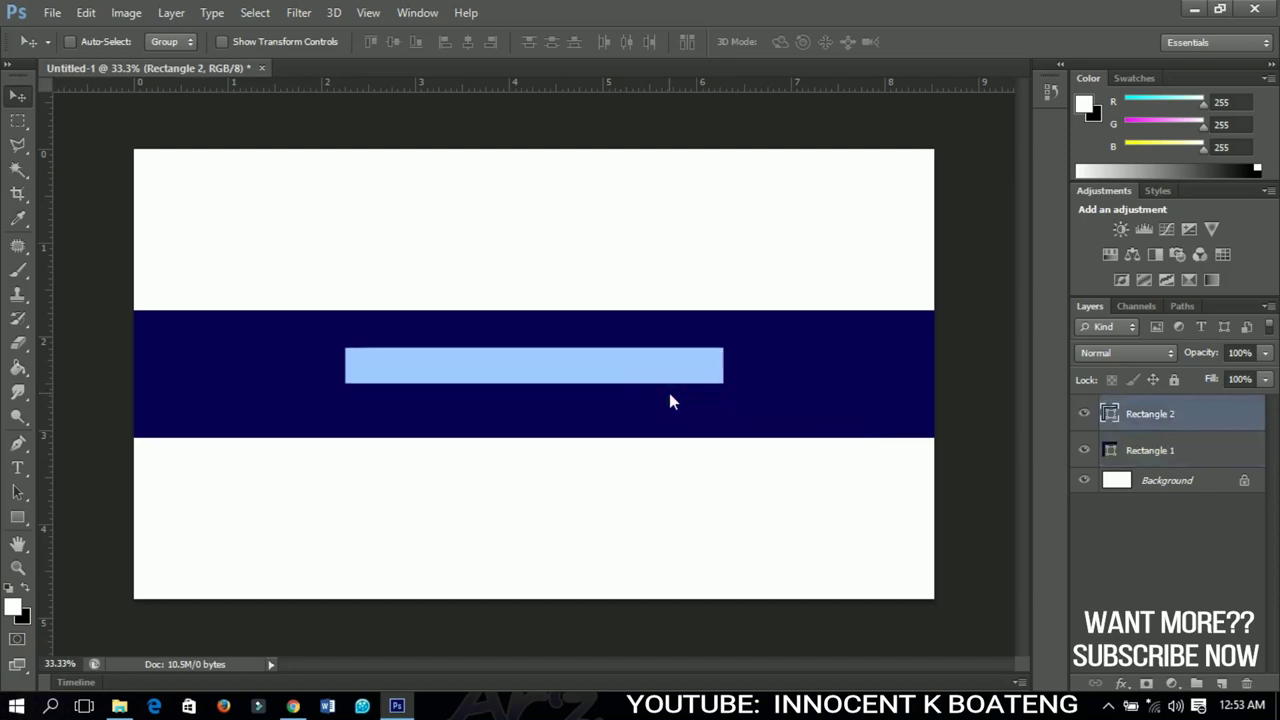
# Step: Place Adobe_Photoshop_CS6_icon.svg from New folder (2) and shrink it to a small icon on the light blue bar's left end
pyautogui.click(52, 12)
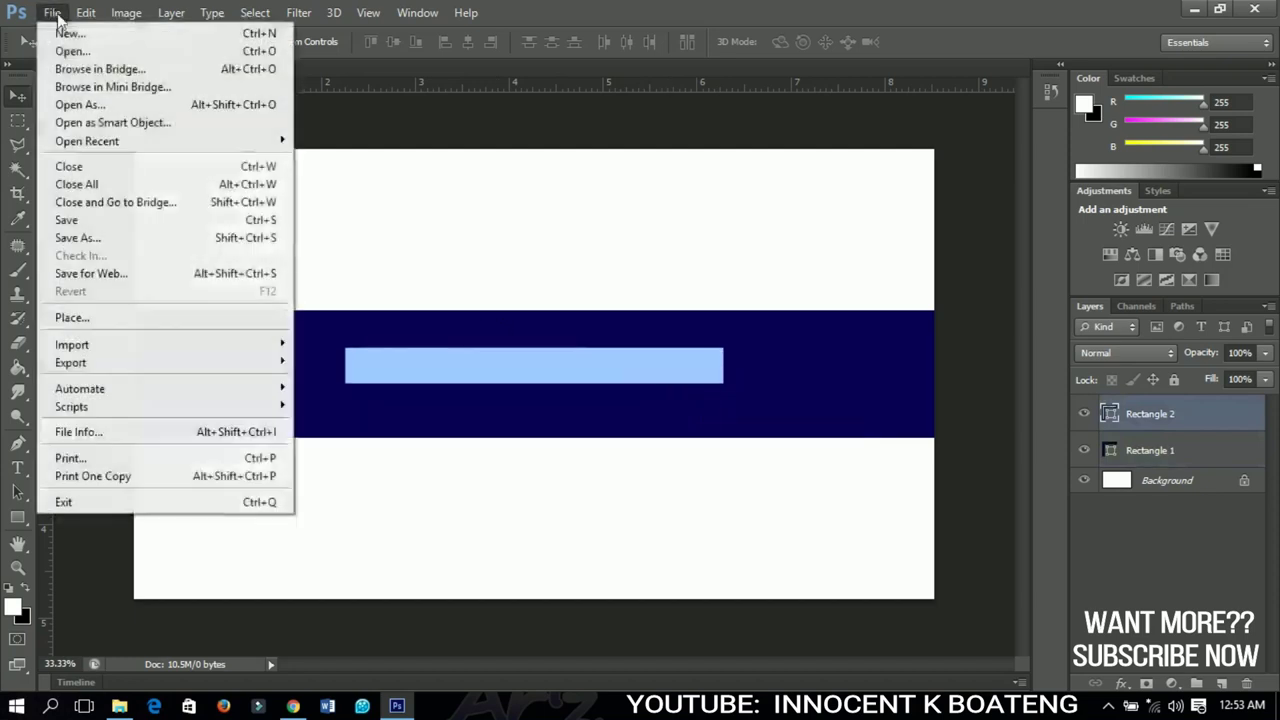
pyautogui.click(135, 317)
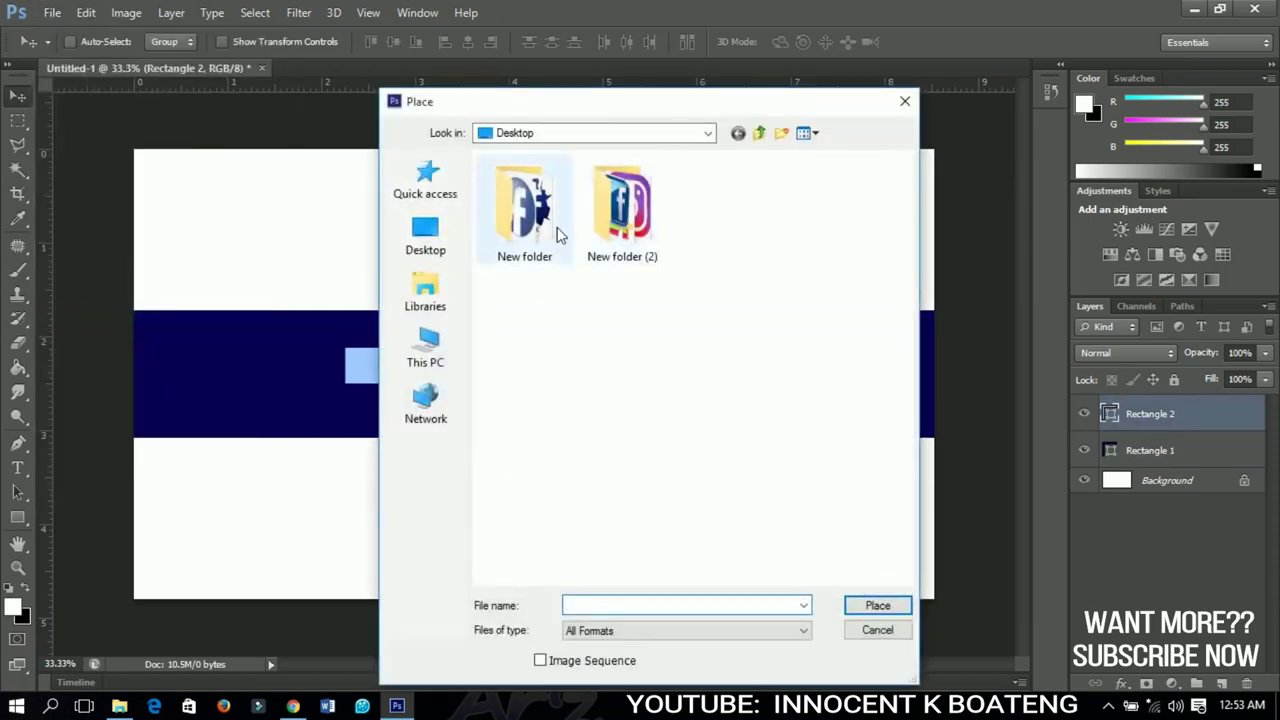
pyautogui.doubleClick(617, 250)
pyautogui.click(555, 232)
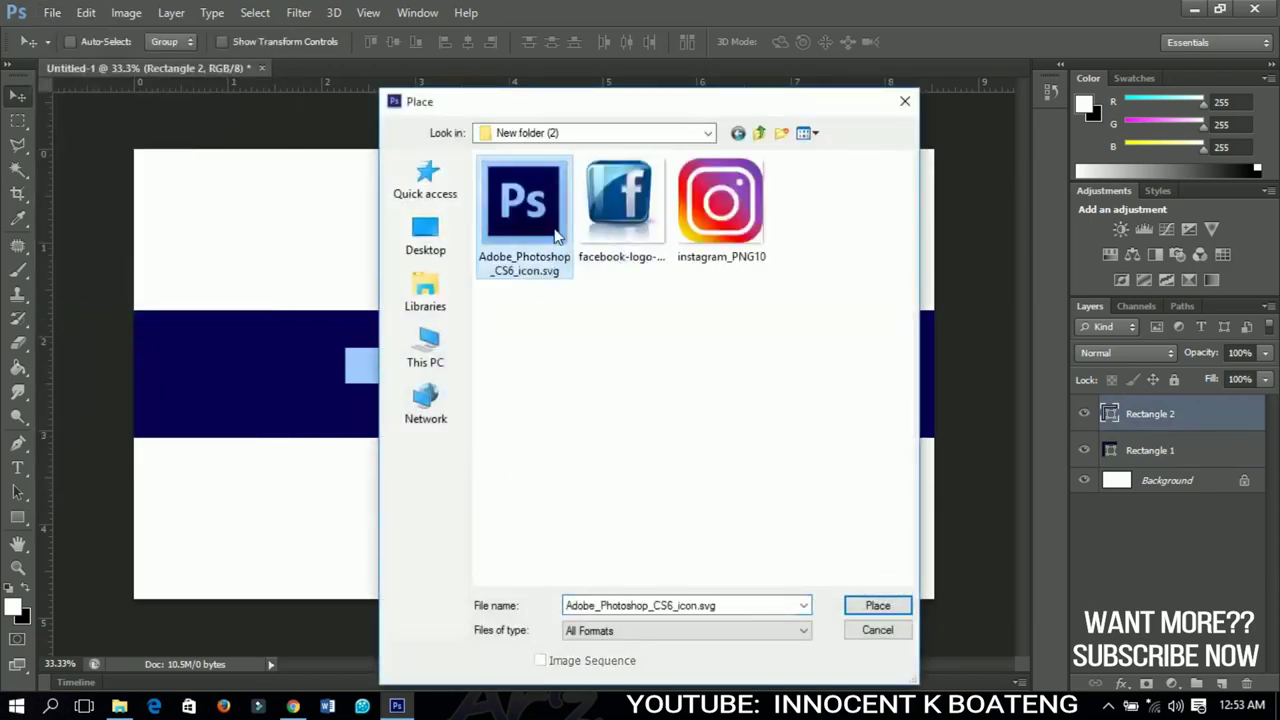
pyautogui.click(857, 611)
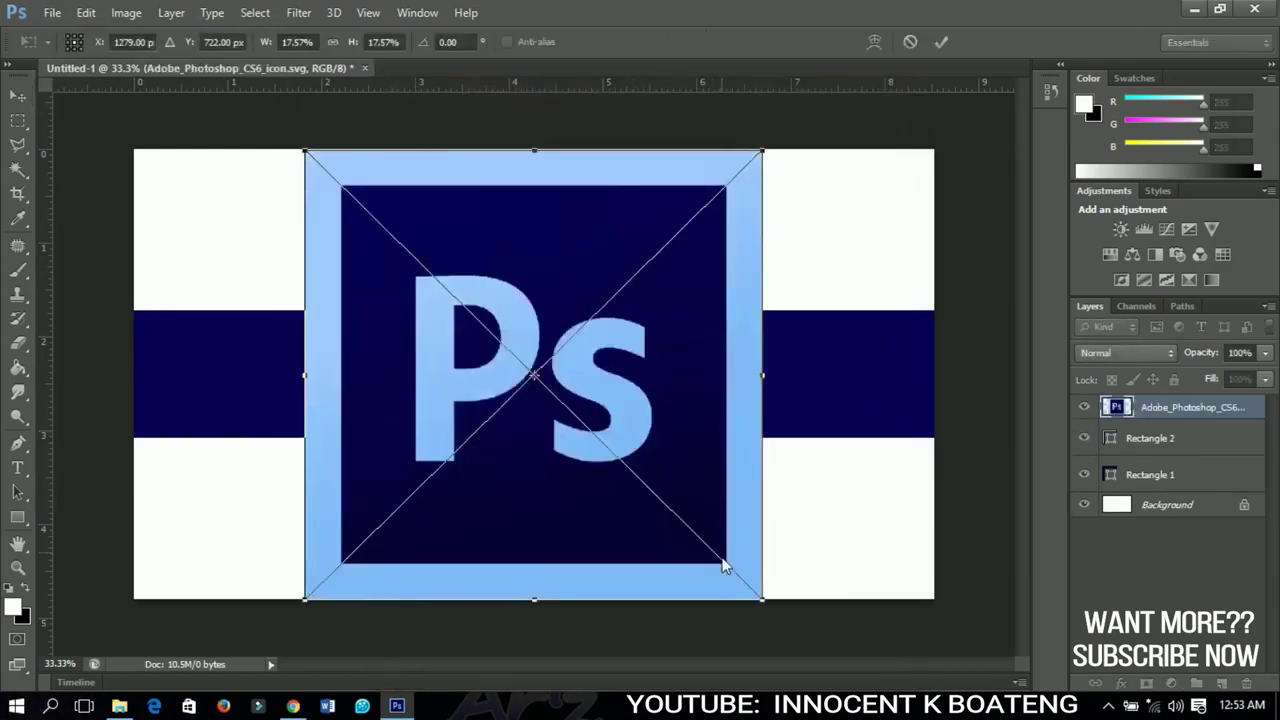
pyautogui.moveTo(760, 598); pyautogui.dragTo(371, 370)
pyautogui.press('Return')
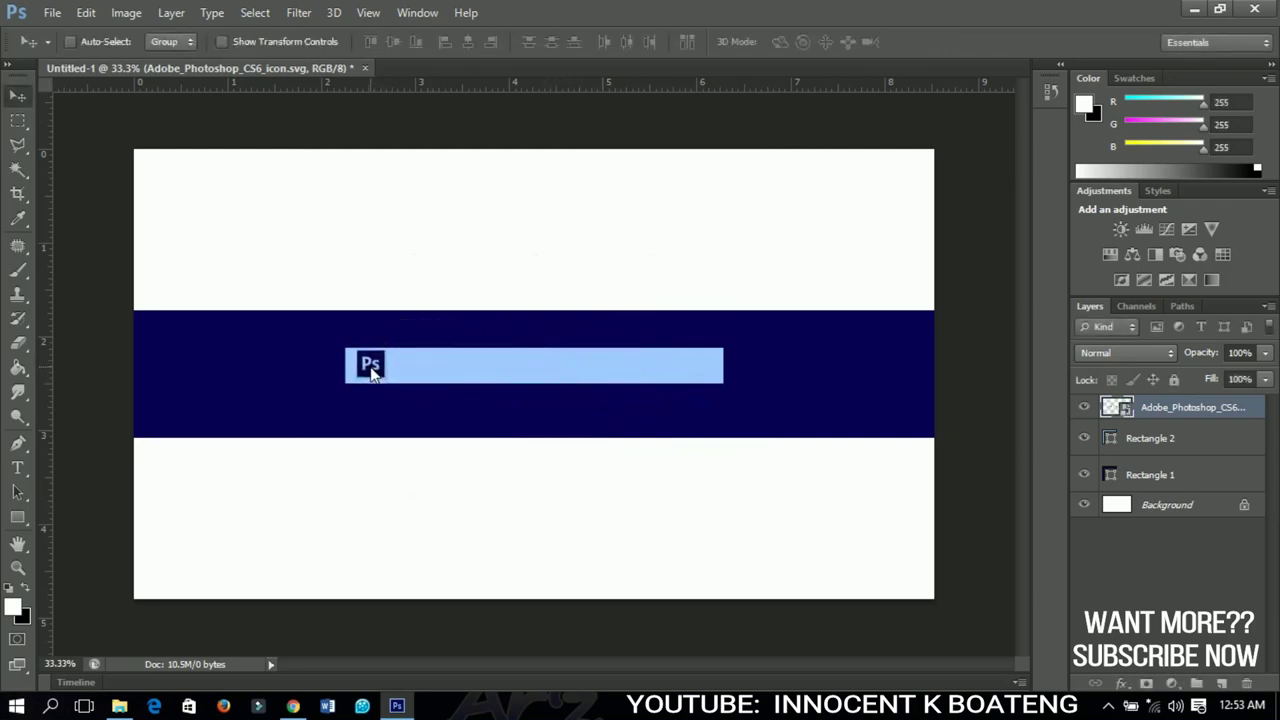
# Step: Fine-tune the Photoshop icon's size to fit within the light blue bar's height and nudge it closer to the bar's left edge
pyautogui.hotkey('shift', 'Left')
pyautogui.hotkey('ctrl', 't')
pyautogui.moveTo(386, 383); pyautogui.dragTo(390, 393)
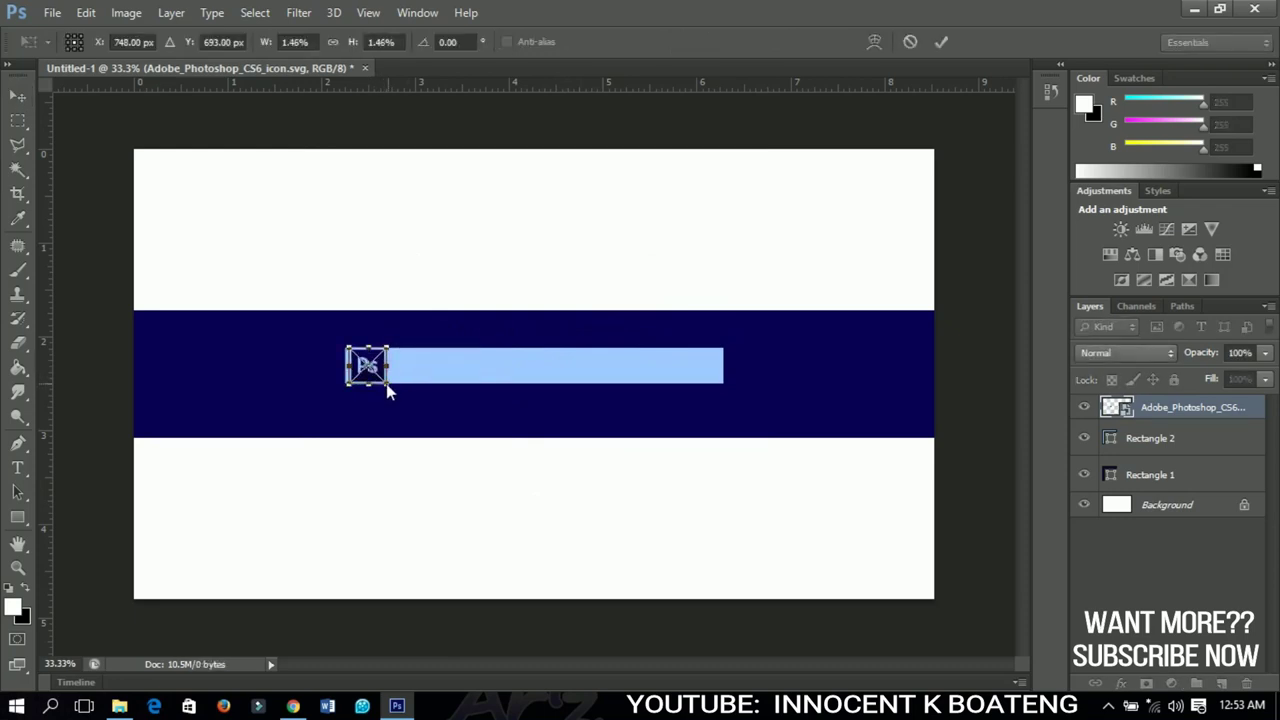
pyautogui.scroll(3, 300, 366)
pyautogui.moveTo(551, 432); pyautogui.dragTo(537, 427)
pyautogui.press('Return')
pyautogui.press('Left')
pyautogui.press('Left')
pyautogui.press('Left')
pyautogui.press('Left')
pyautogui.press('Left')
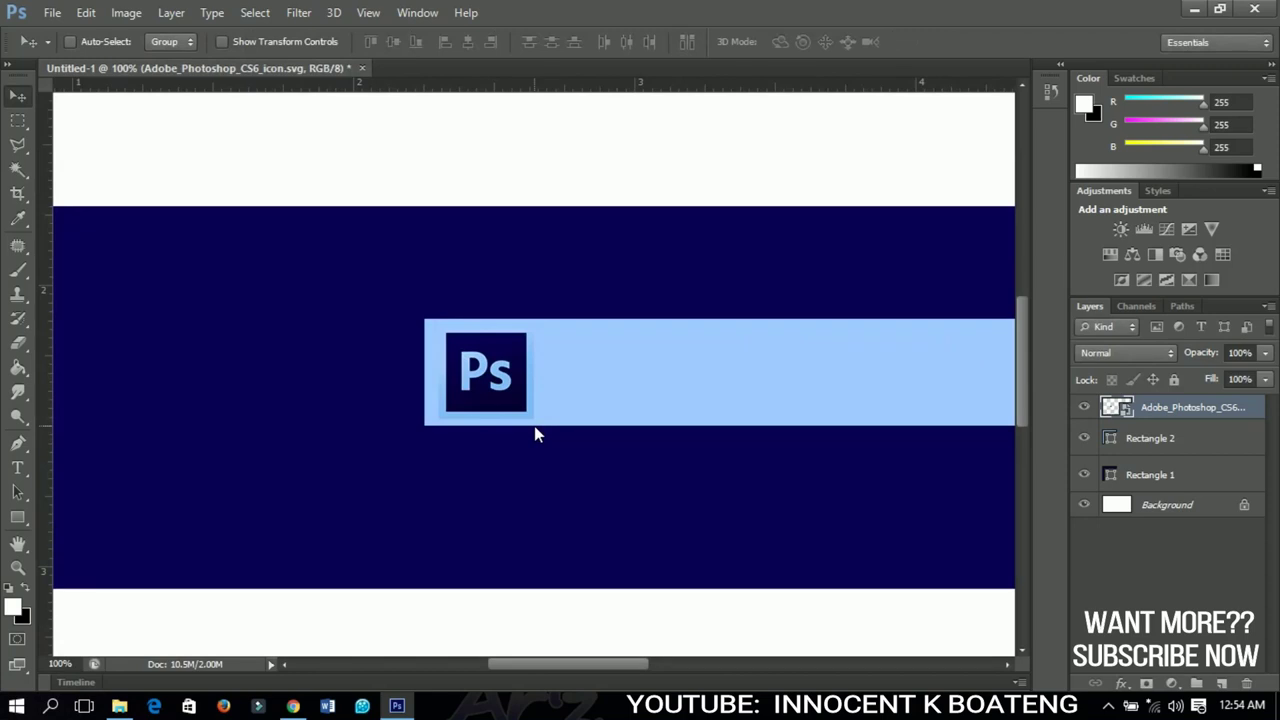
pyautogui.hotkey('ctrl', '0')
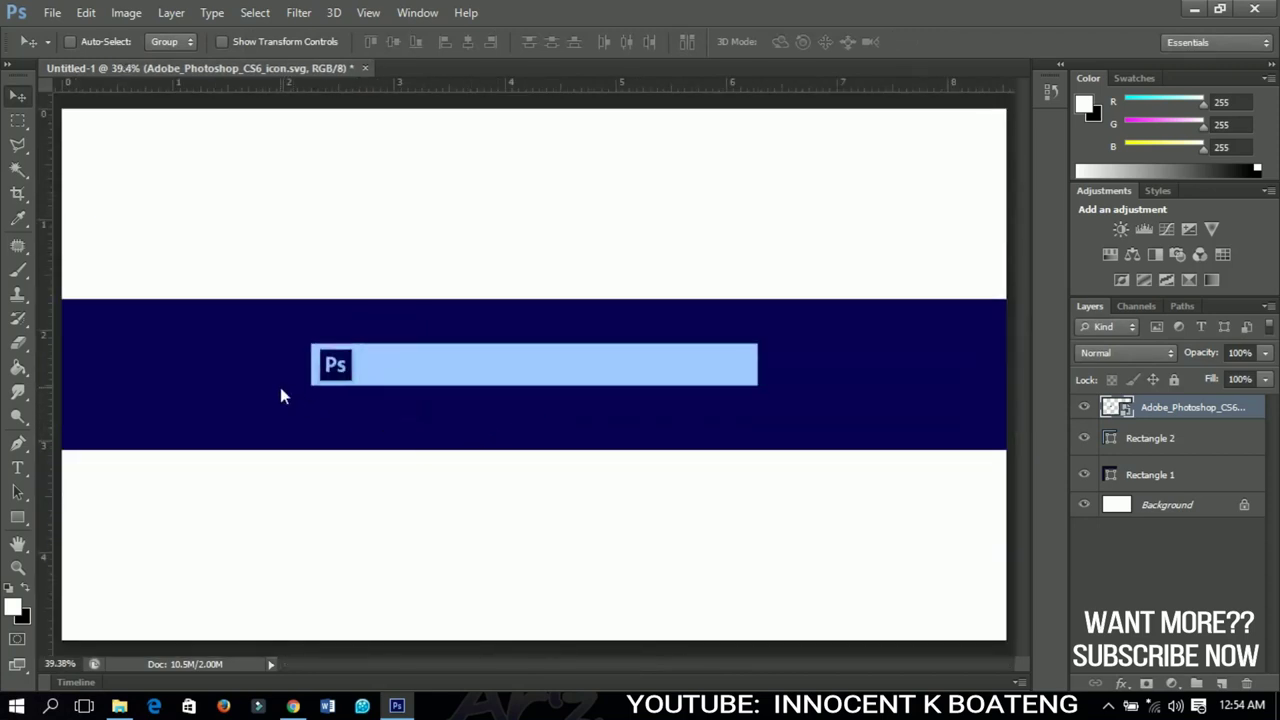
# Step: Add the creator's full name in capitals as a 10.78 pt white text line on the navy band, starting left of the light blue bar
pyautogui.press('t')
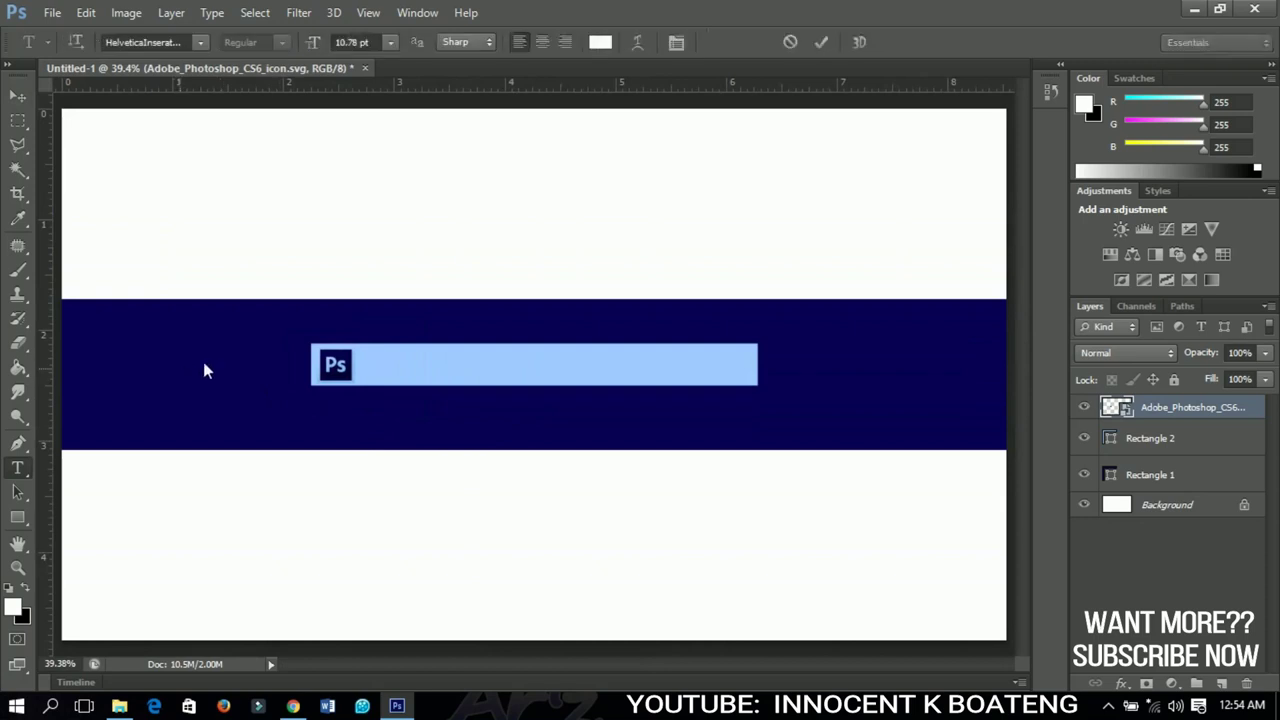
pyautogui.click(180, 369)
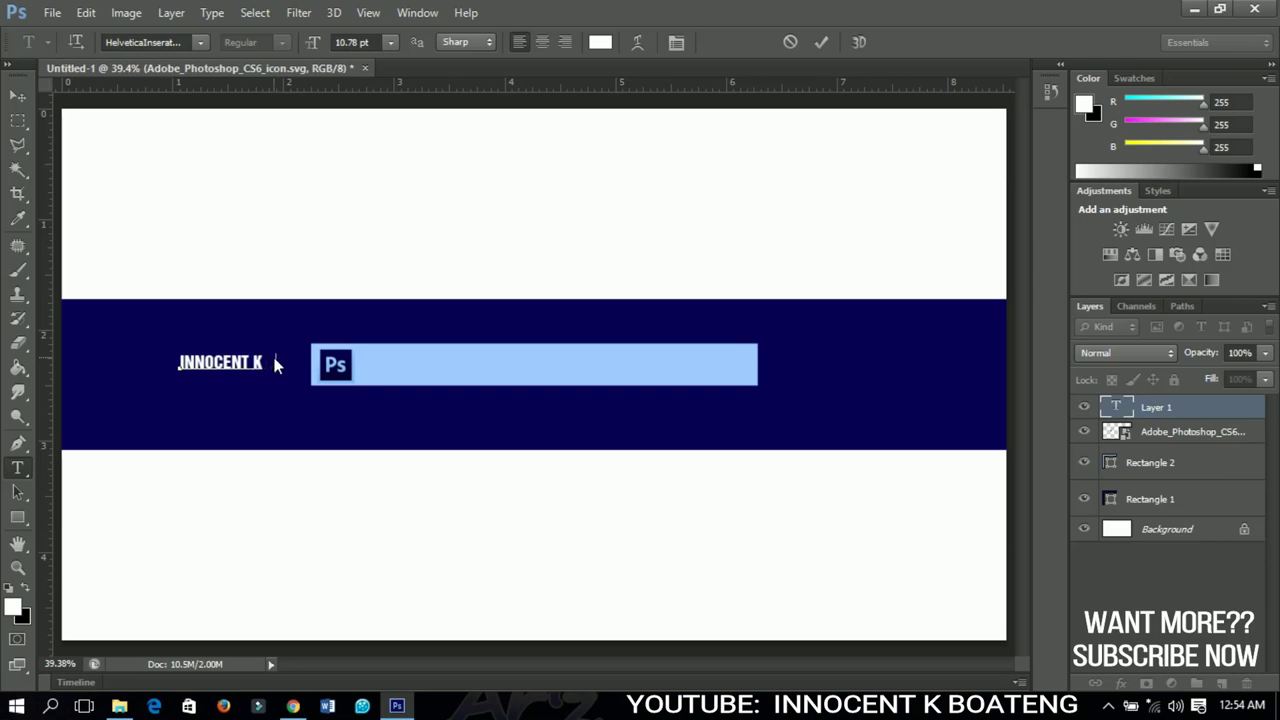
pyautogui.write('ENG')
pyautogui.click(17, 95)
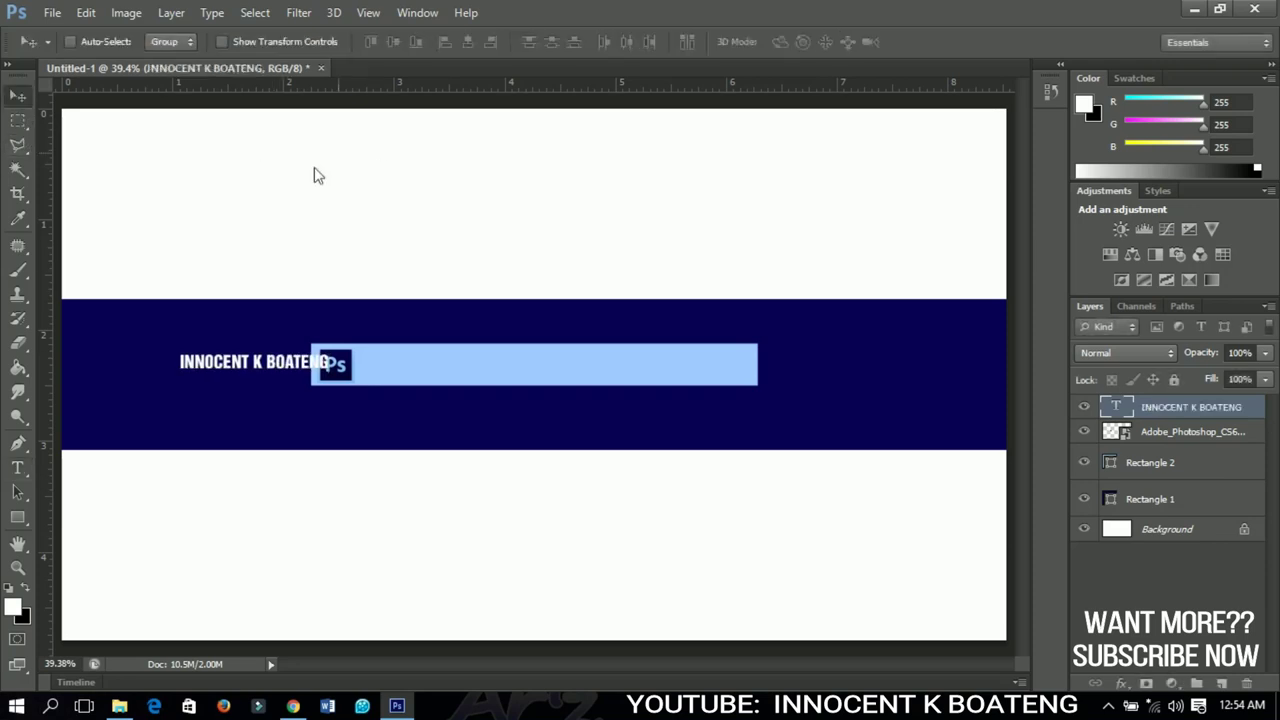
pyautogui.press('t')
pyautogui.doubleClick(275, 365)
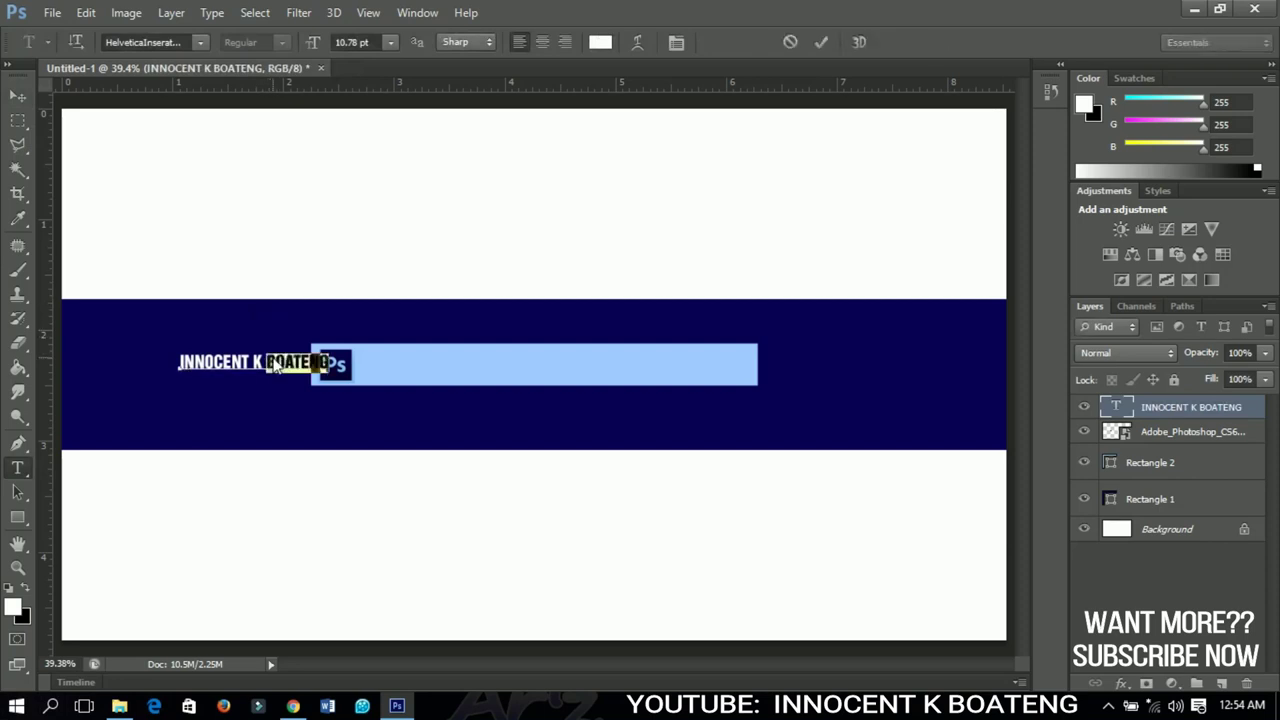
pyautogui.hotkey('ctrl', 'a')
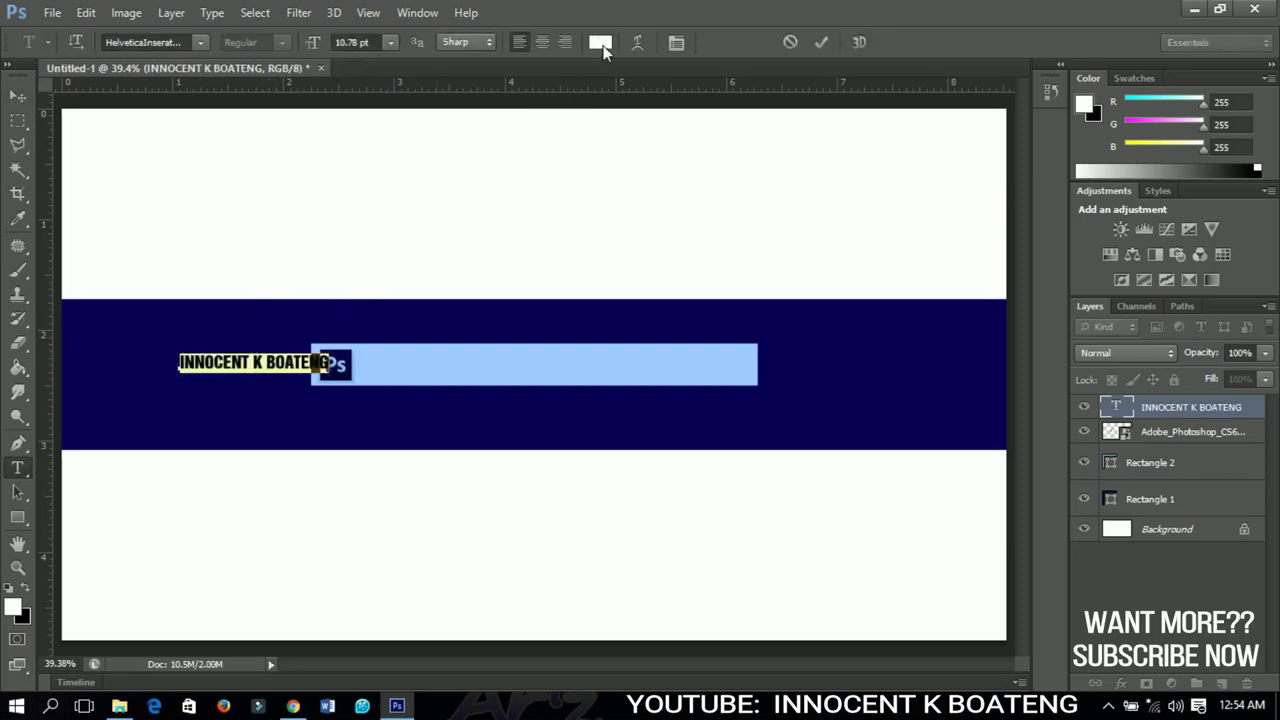
pyautogui.click(594, 47)
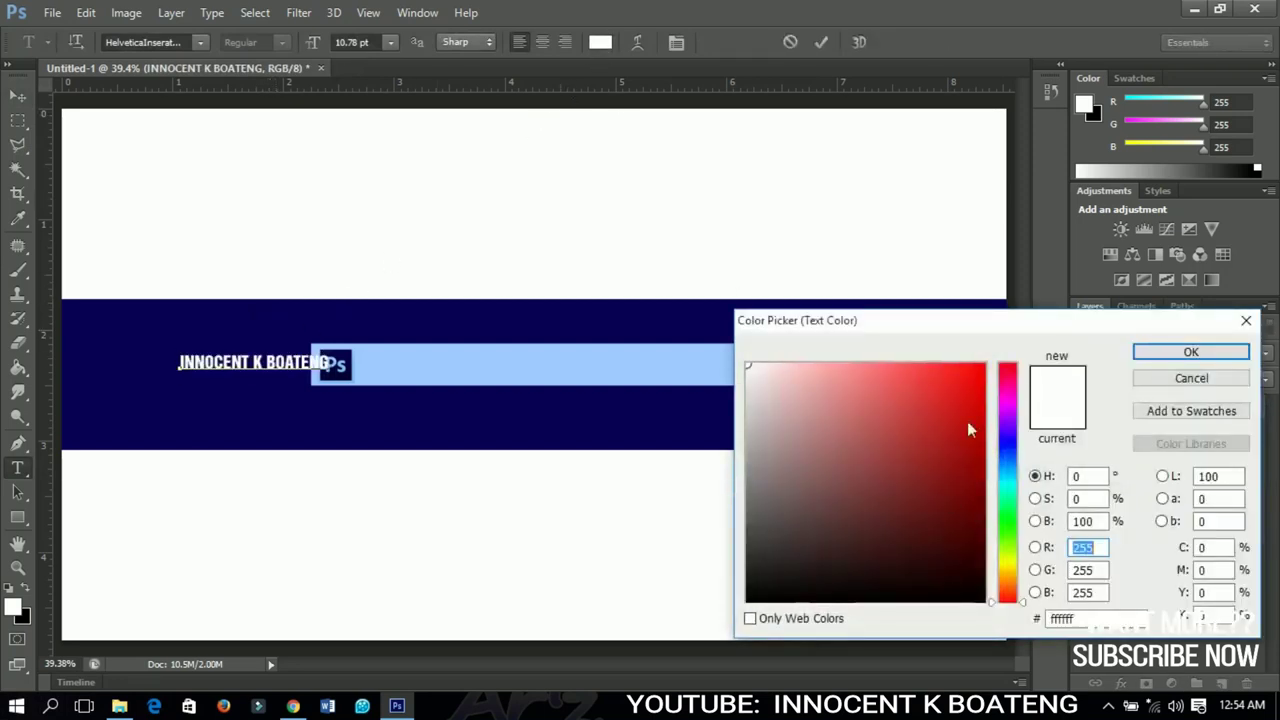
pyautogui.click(939, 420)
pyautogui.click(857, 479)
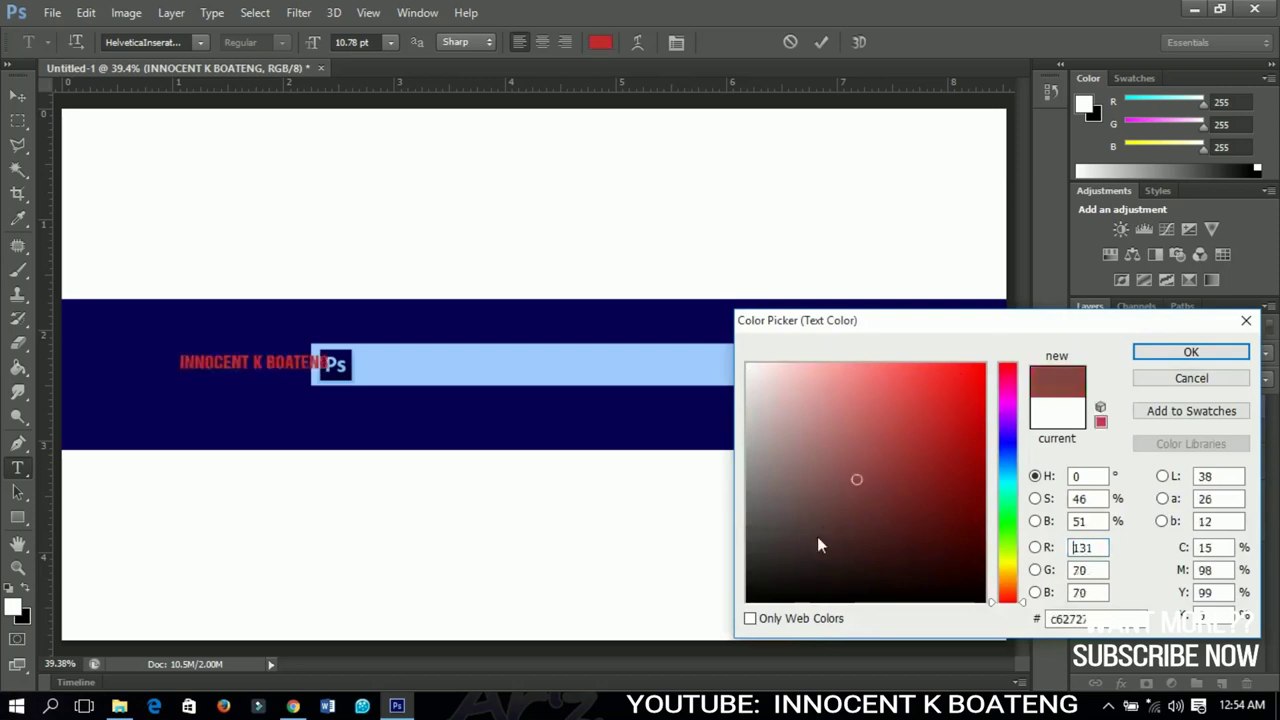
pyautogui.click(1185, 352)
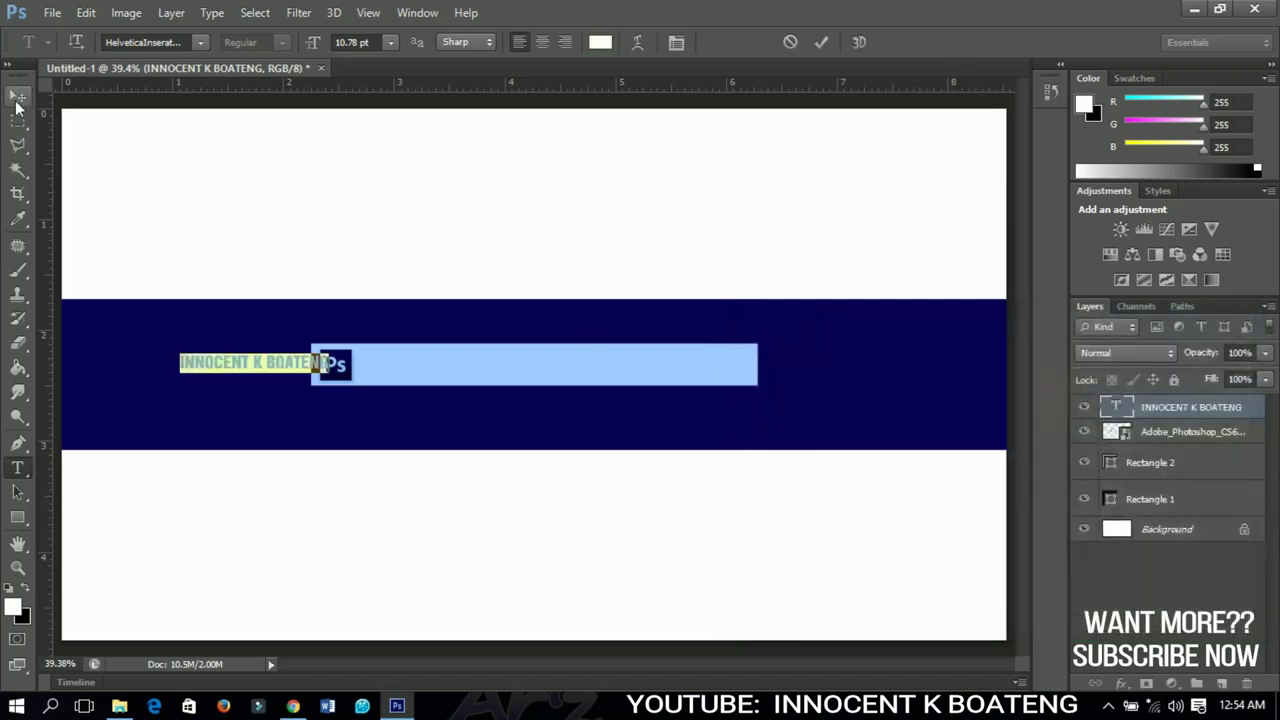
# Step: Move the name text onto the light blue bar beside the icon and enlarge it to about 26 pt to fill the bar's height
pyautogui.click(18, 95)
pyautogui.moveTo(237, 374); pyautogui.dragTo(492, 390)
pyautogui.hotkey('ctrl', 't')
pyautogui.moveTo(582, 381); pyautogui.dragTo(646, 404)
pyautogui.press('Return')
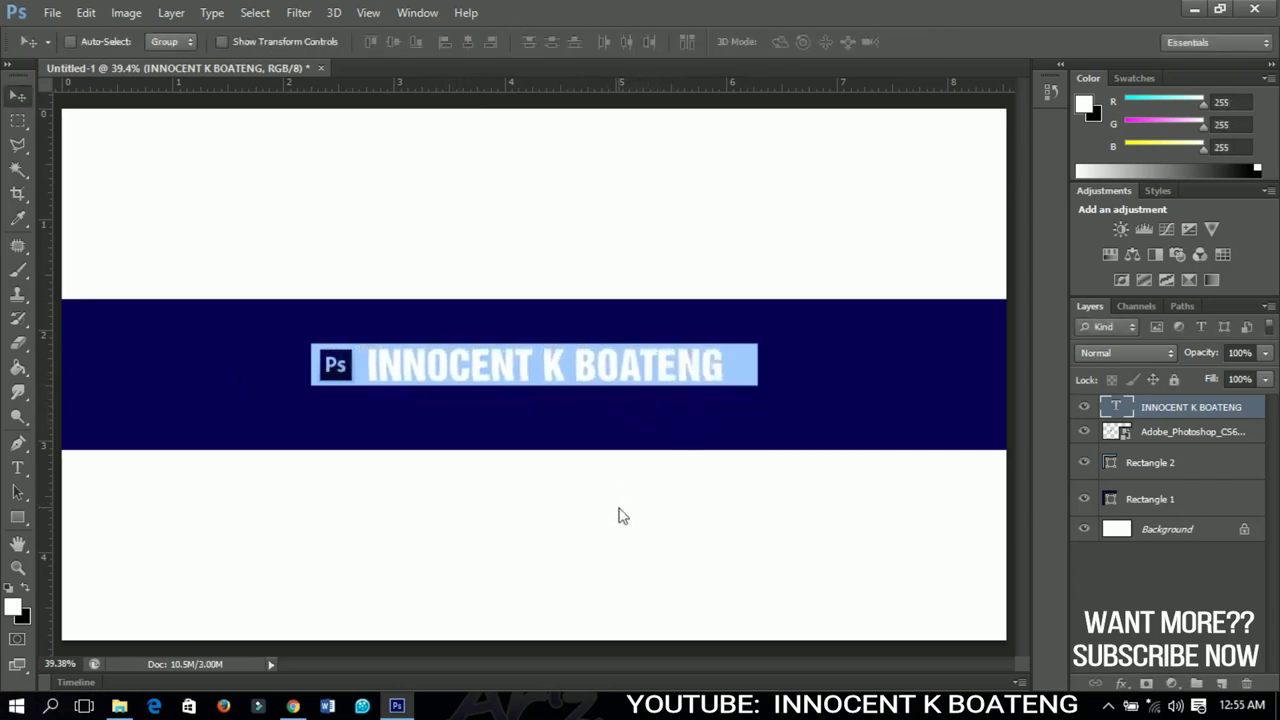
# Step: Recolor the whole name text to dark navy (RGB 9, 0, 87) sampled from the band
pyautogui.press('t')
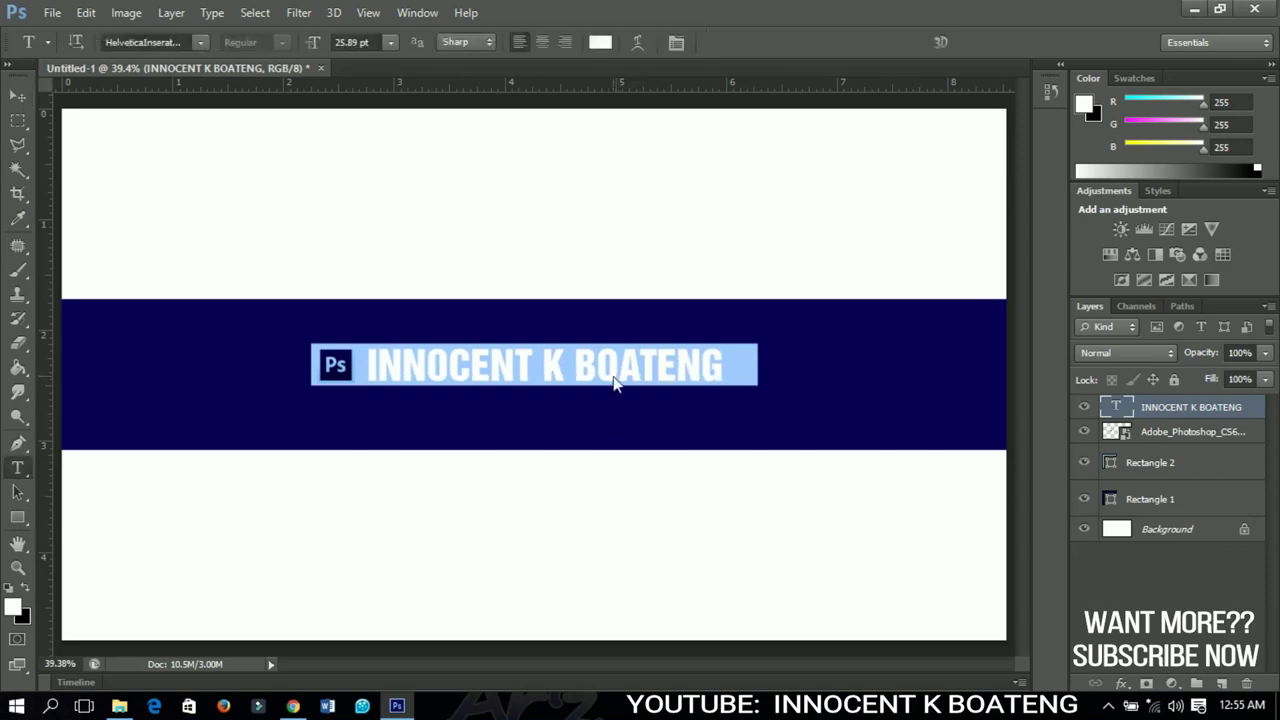
pyautogui.doubleClick(614, 382)
pyautogui.hotkey('ctrl', 'a')
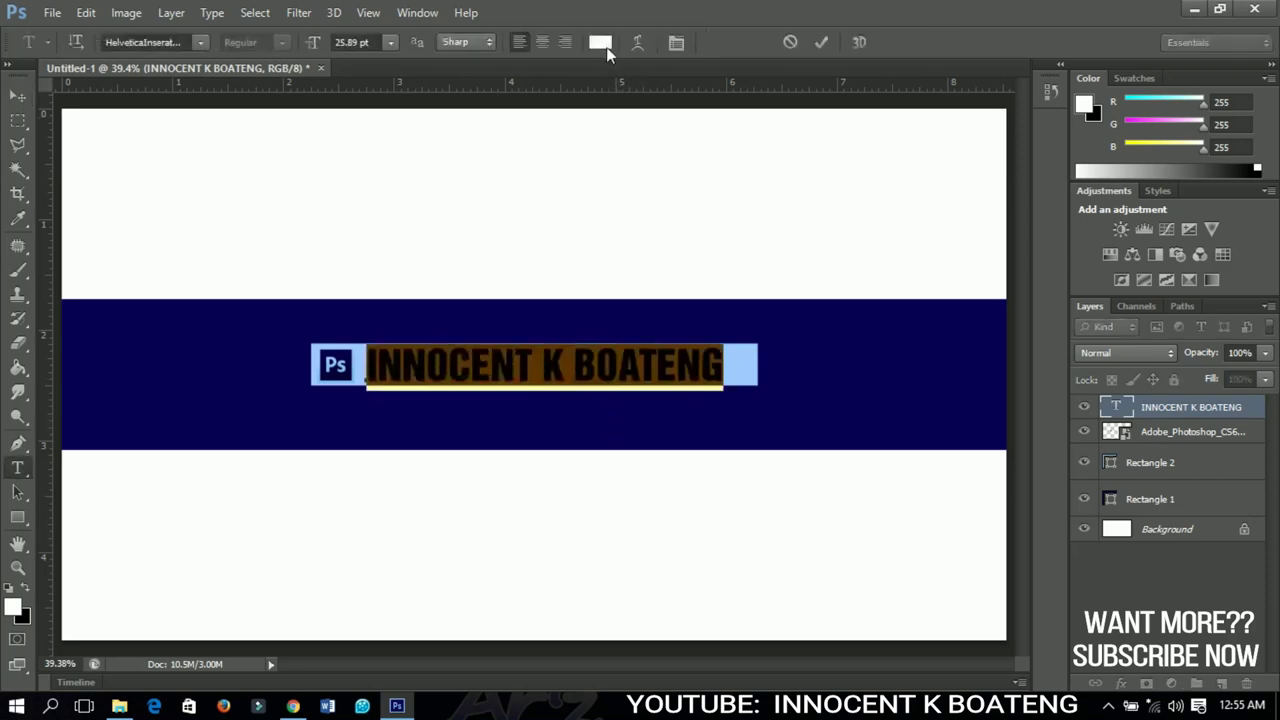
pyautogui.click(604, 45)
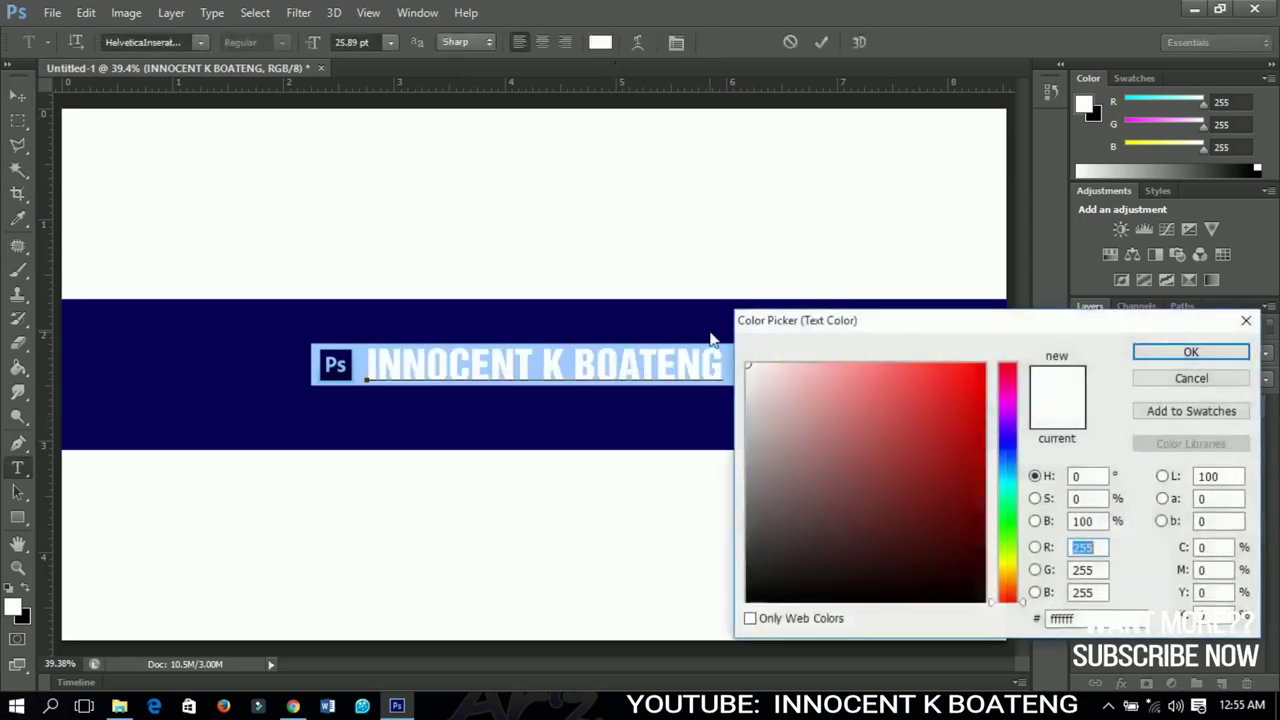
pyautogui.click(643, 314)
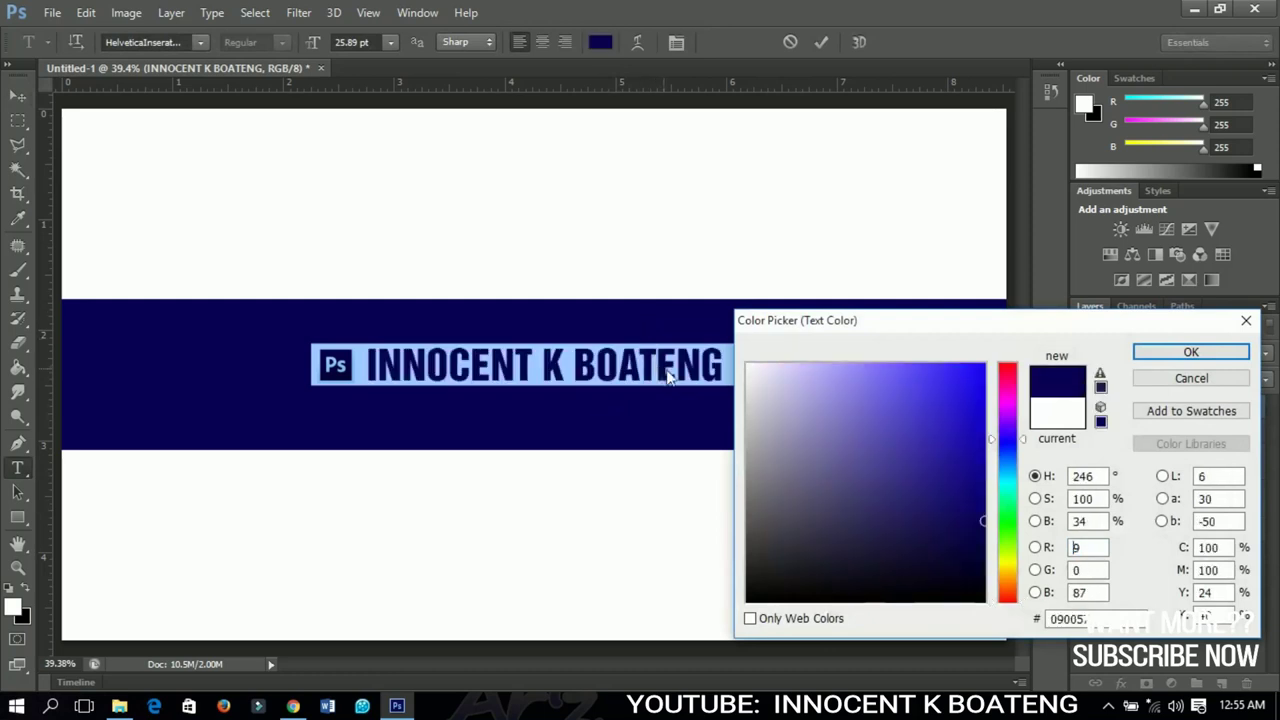
pyautogui.click(1191, 352)
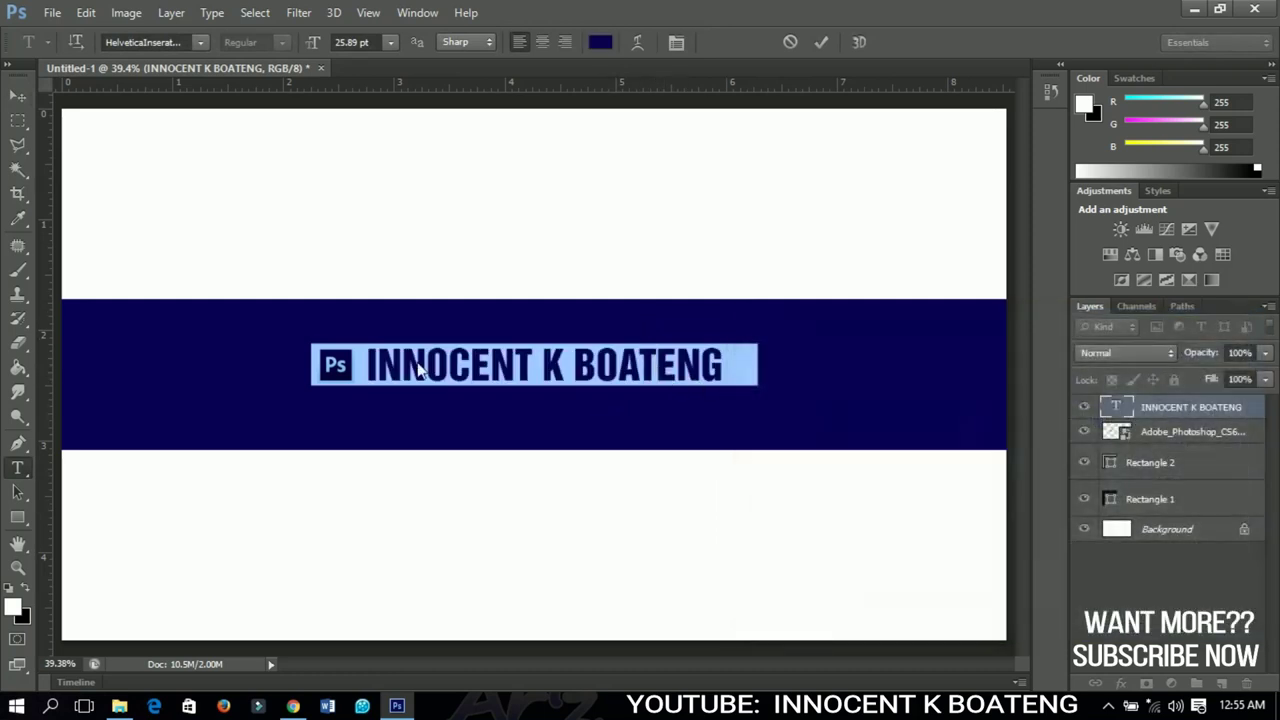
pyautogui.click(19, 99)
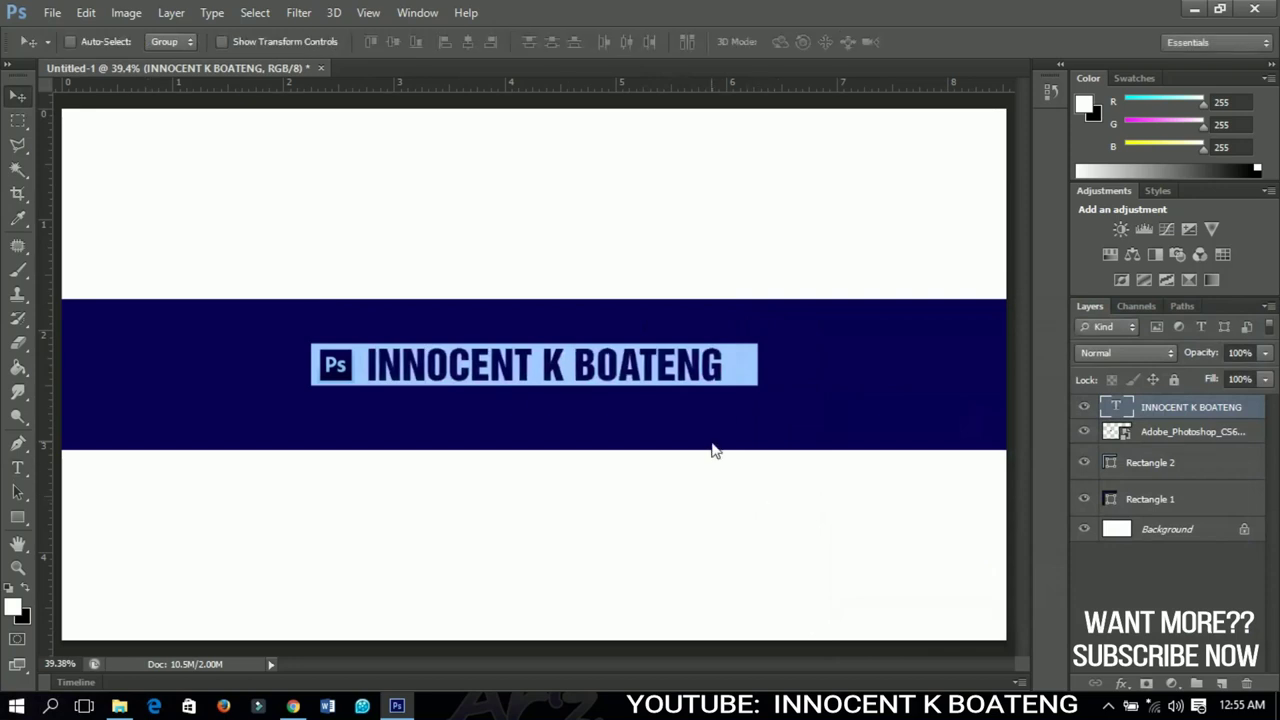
# Step: Add a 10.78 pt text line reading "Photoshop Tutorials" in a condensed Tw Cen MT font, below the light blue bar
pyautogui.hotkey('ctrl', '-')
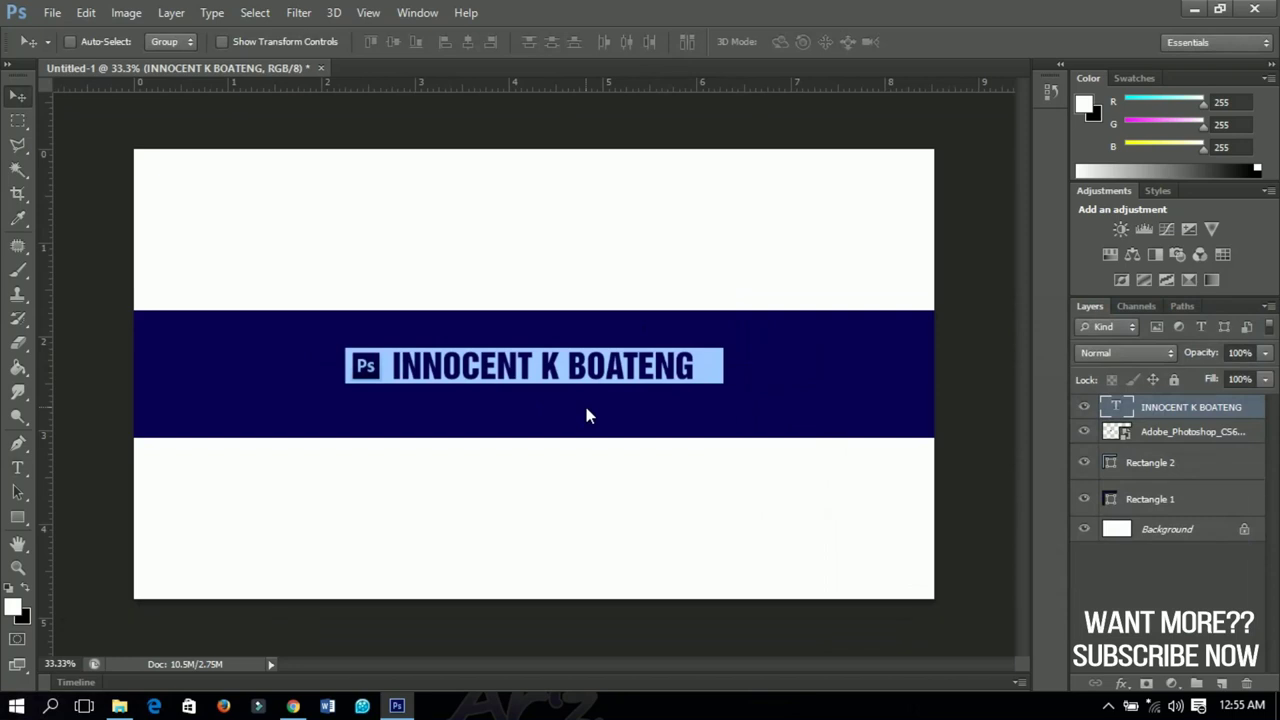
pyautogui.click(17, 467)
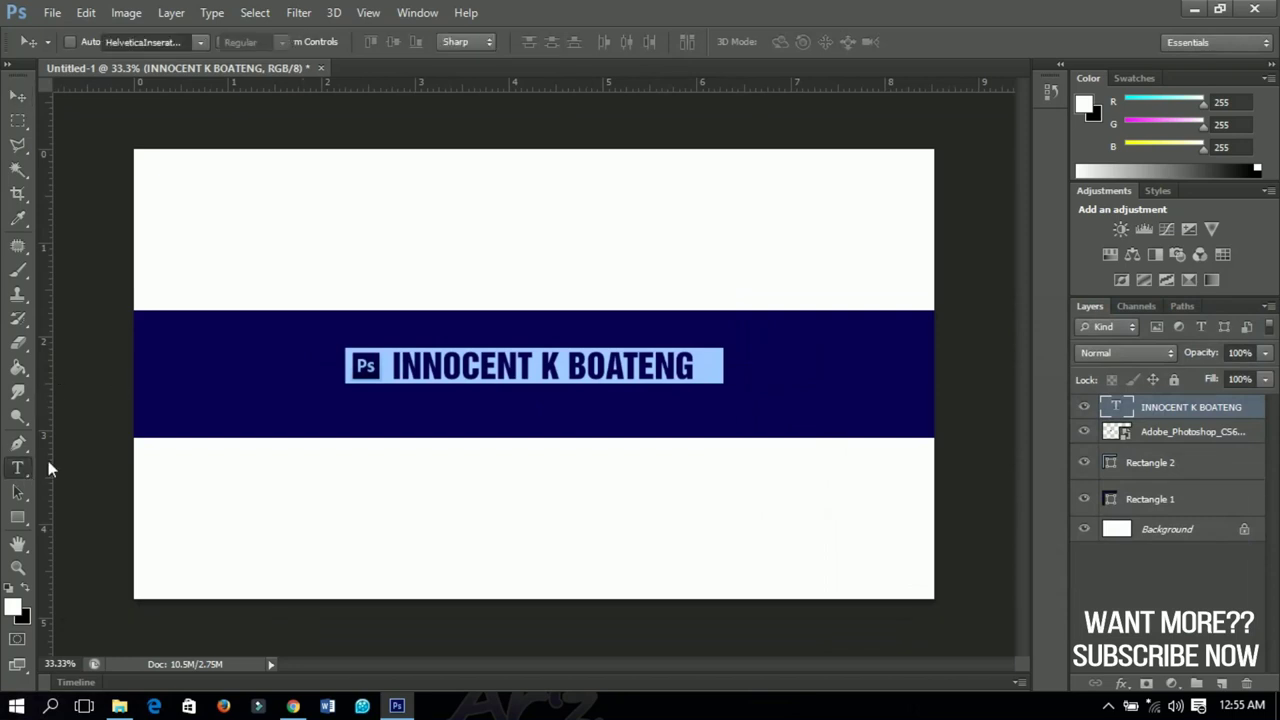
pyautogui.click(499, 405)
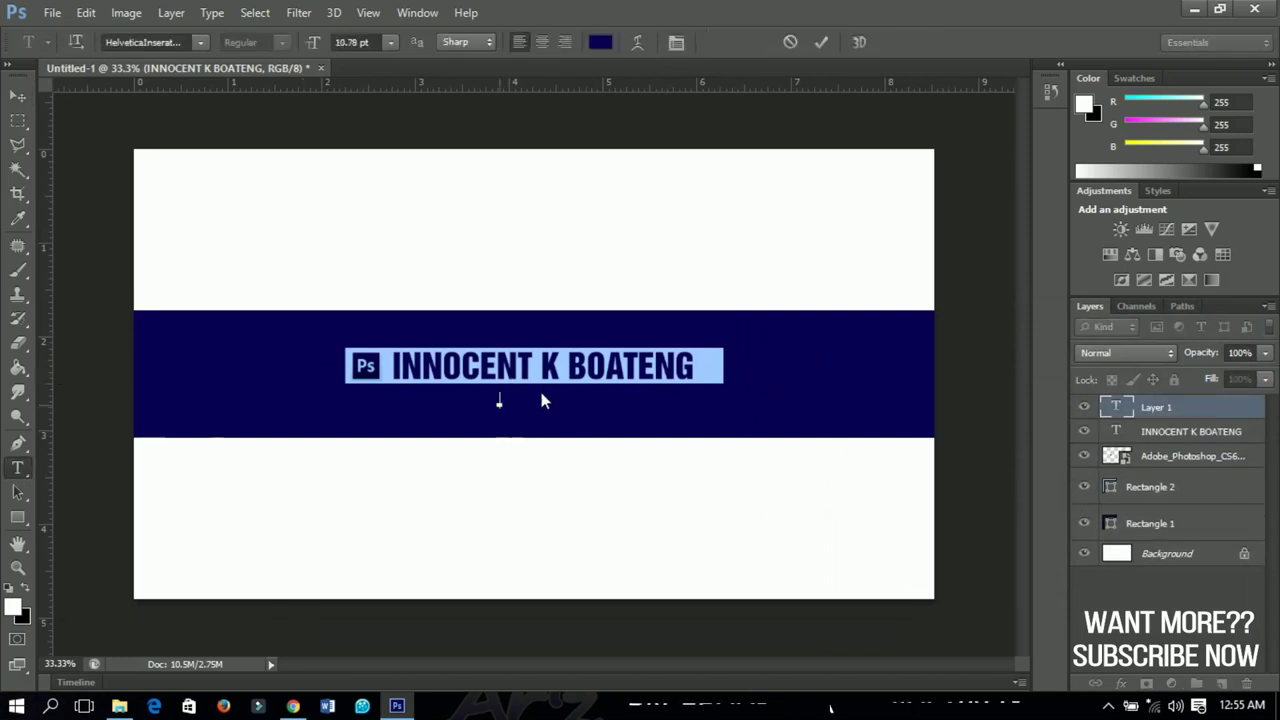
pyautogui.click(188, 46)
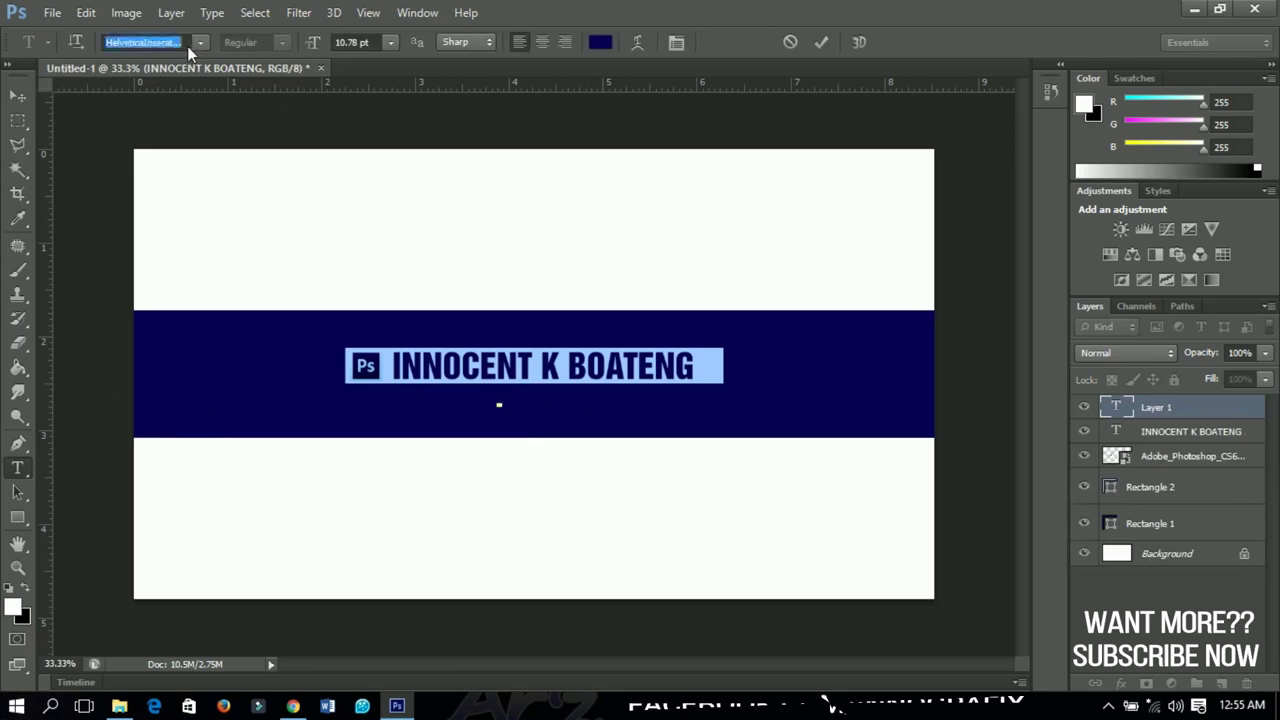
pyautogui.write('Tw Cen MT')
pyautogui.press('Return')
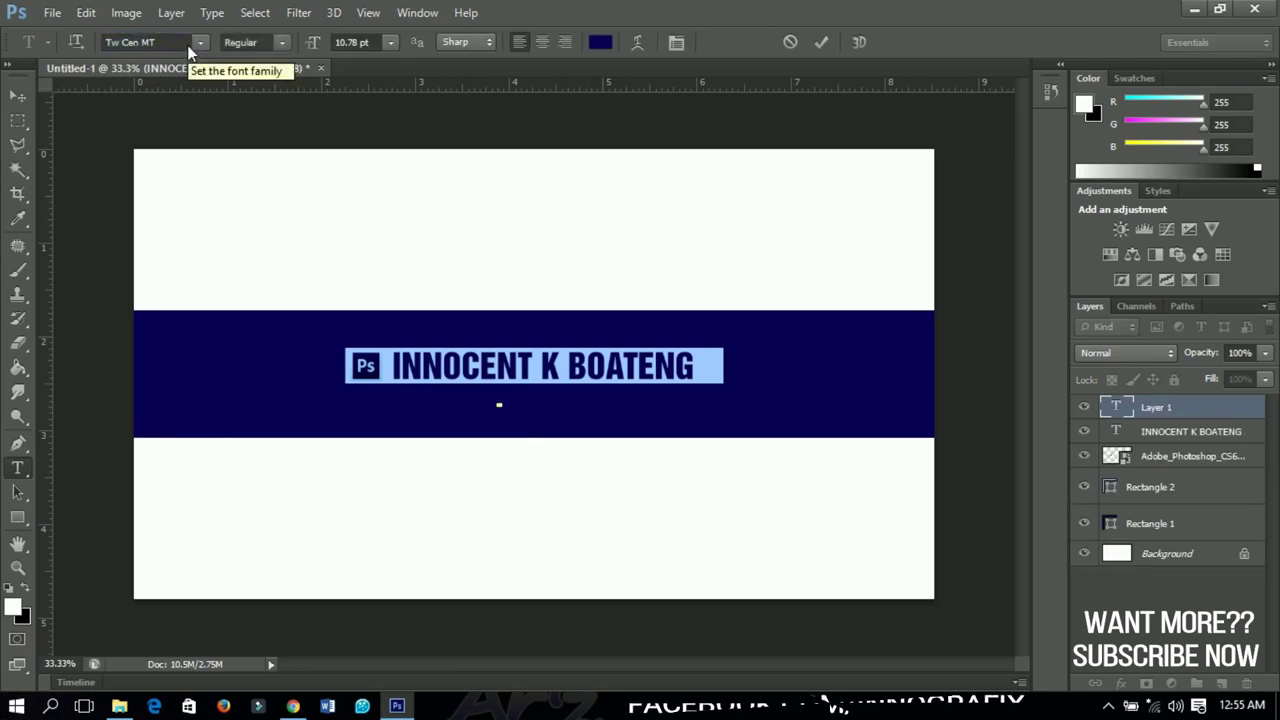
pyautogui.click(199, 42)
pyautogui.click(216, 76)
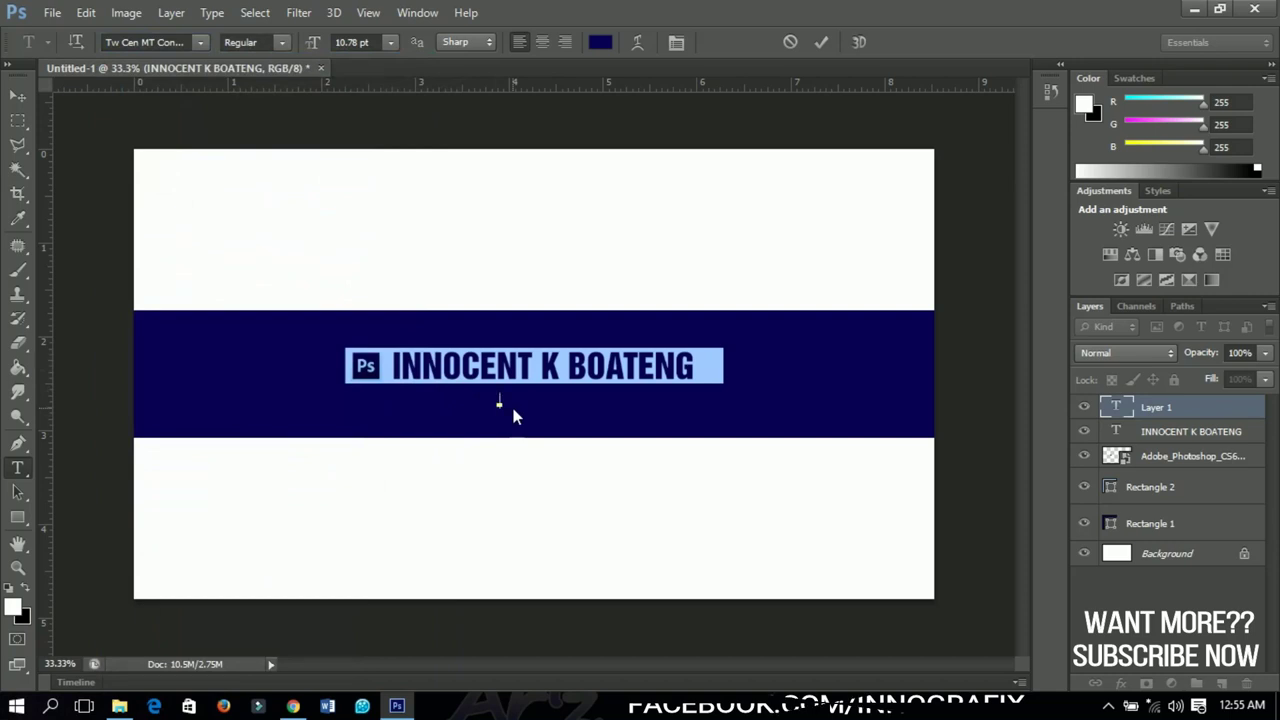
pyautogui.write('GRAPHIC DESIGNER & WEB')
# Step: Set the tagline's color to white ffffff and extend its text to "Photoshop Tutorials & Tech Tricks"
pyautogui.hotkey('ctrl', 'a')
pyautogui.click(600, 42)
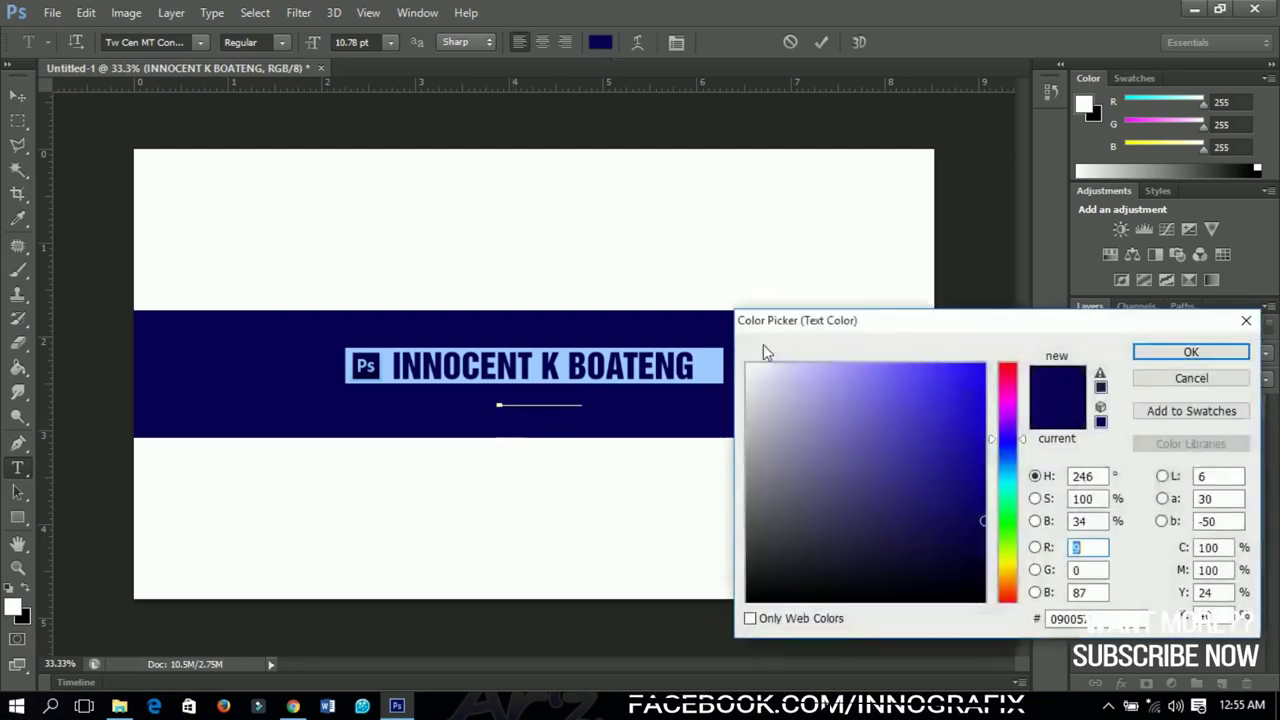
pyautogui.moveTo(770, 400); pyautogui.dragTo(747, 365)
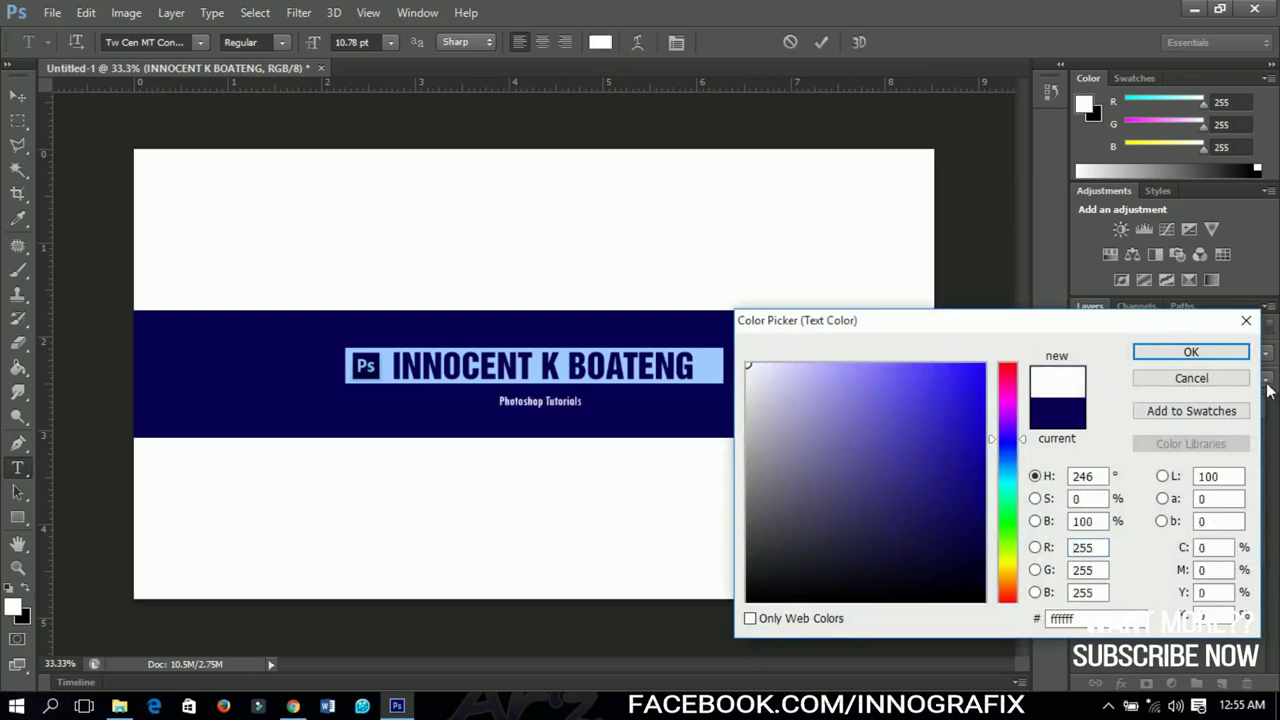
pyautogui.click(1214, 360)
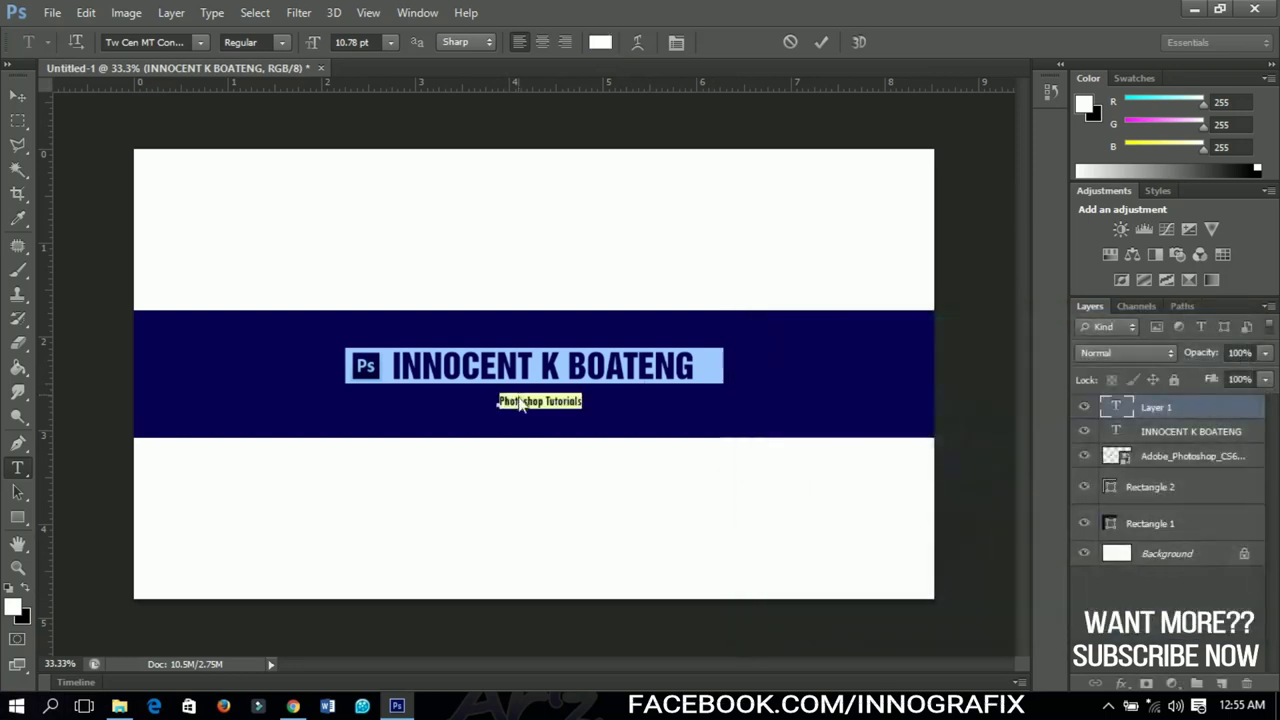
pyautogui.click(584, 400)
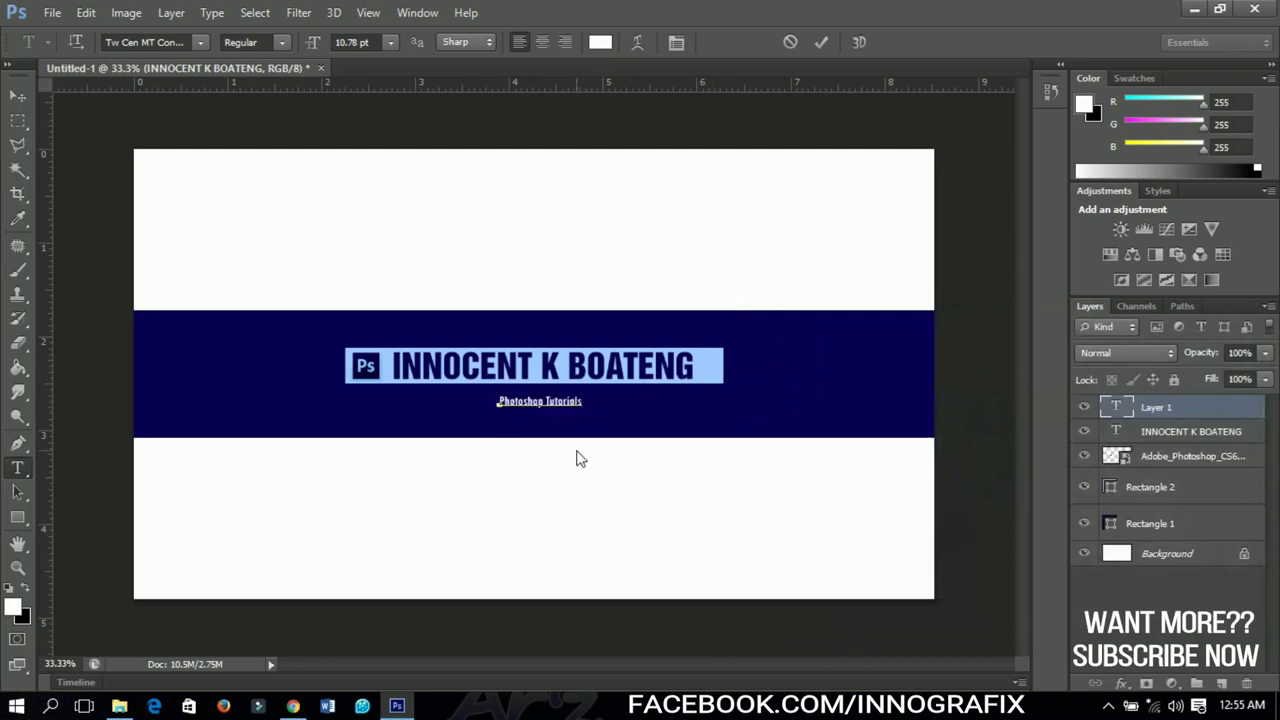
pyautogui.write('& Tech Tricks')
pyautogui.click(18, 100)
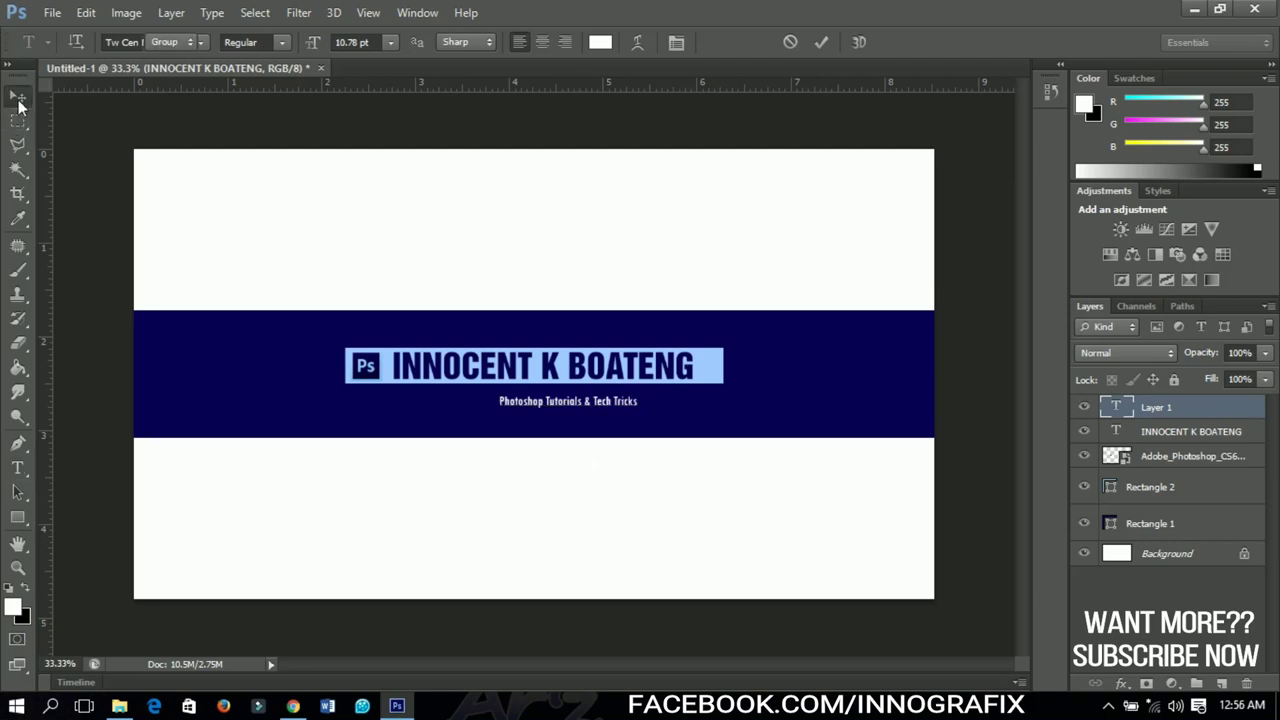
# Step: Enlarge the tagline below the light blue bar and center it horizontally on the canvas
pyautogui.hotkey('ctrl', 't')
pyautogui.moveTo(638, 414); pyautogui.dragTo(688, 445)
pyautogui.press('Return')
pyautogui.hotkey('ctrl', 'a')
pyautogui.click(468, 42)
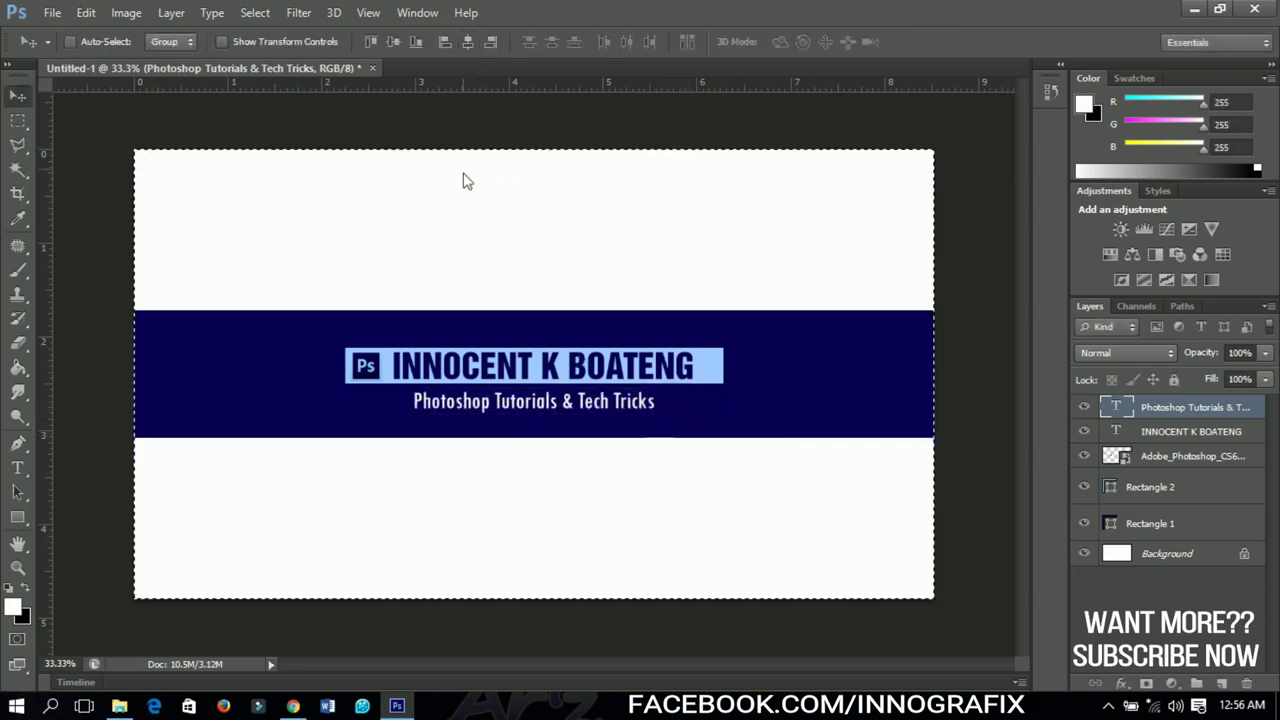
# Step: Deselect the canvas, place the Facebook logo image and scale it down to about 2.88%
pyautogui.hotkey('ctrl', 'd')
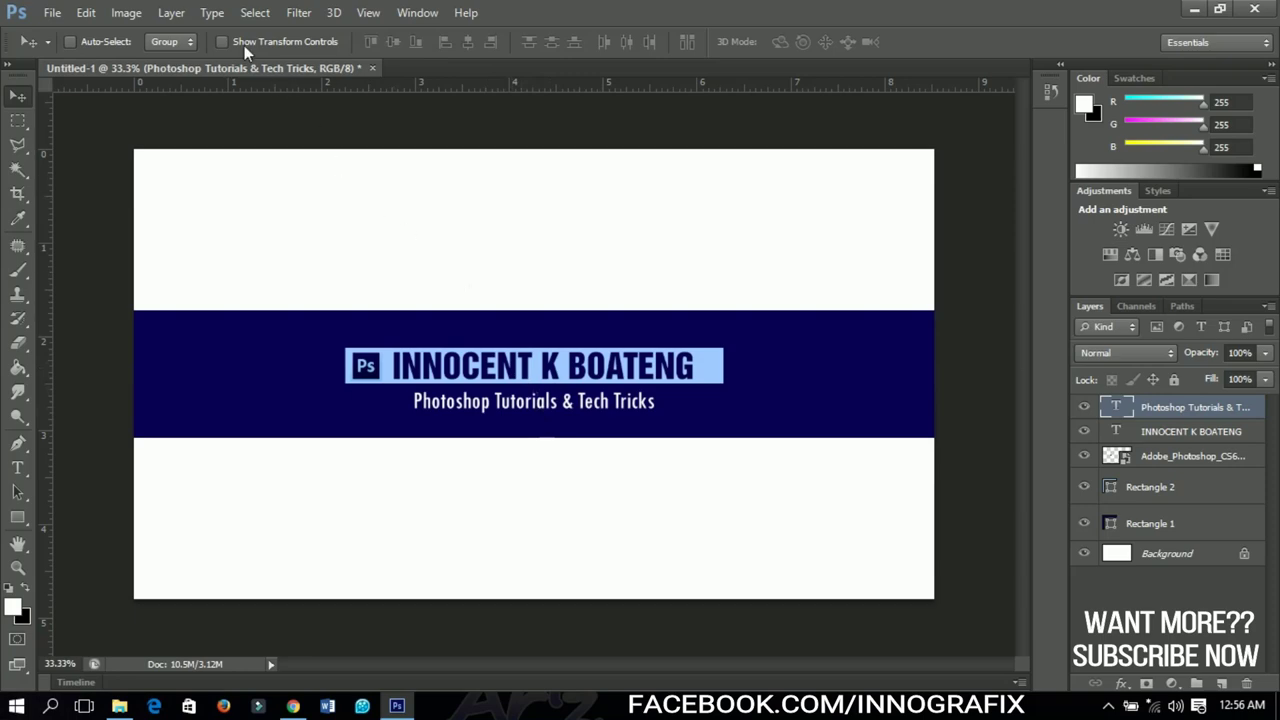
pyautogui.click(52, 12)
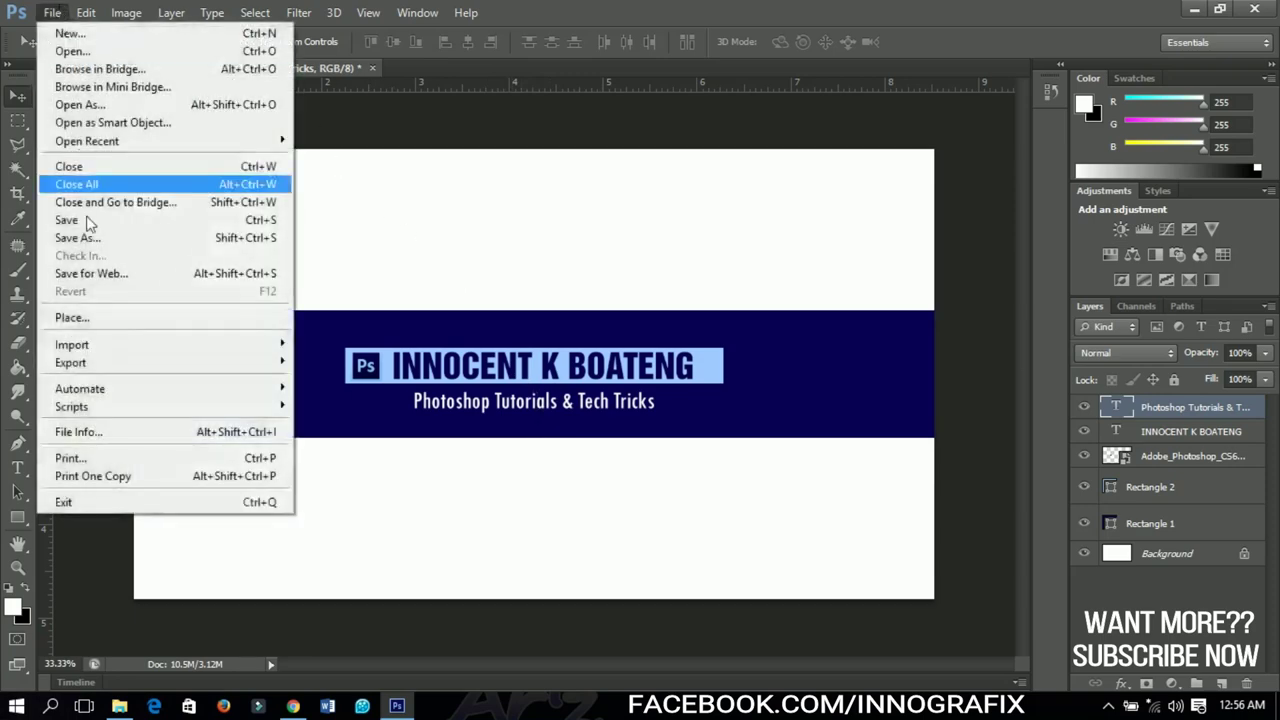
pyautogui.click(113, 318)
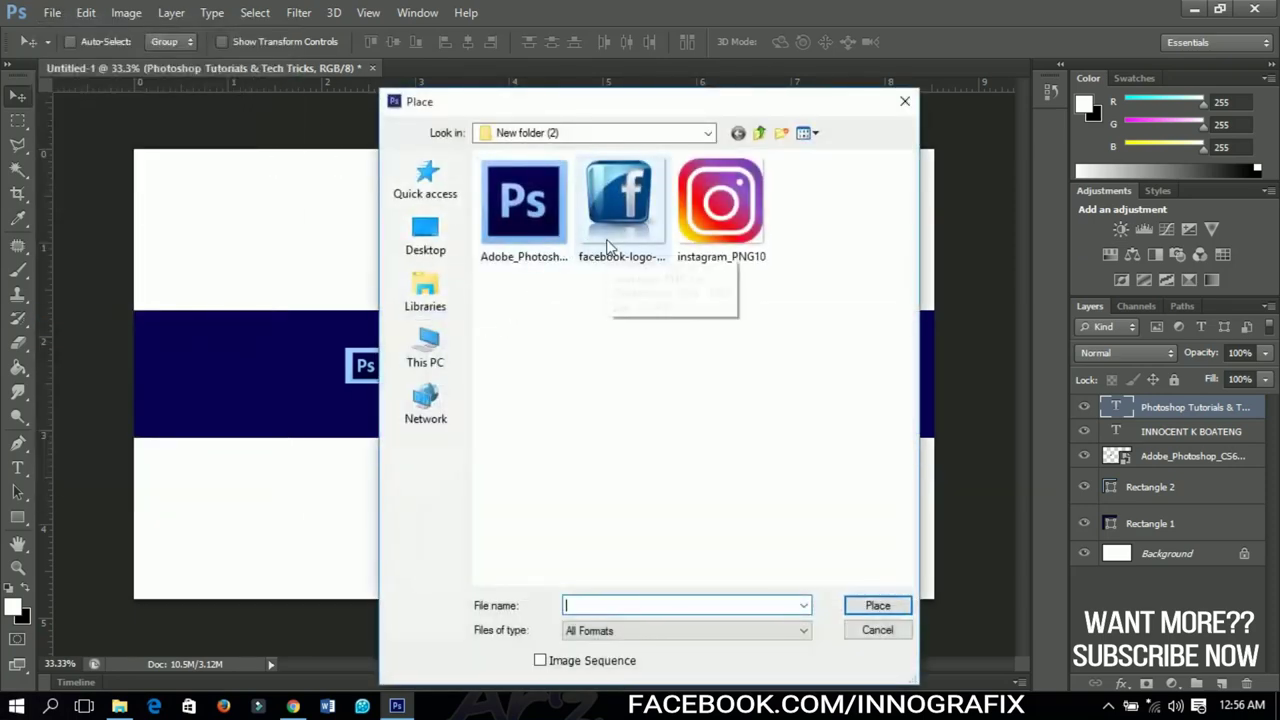
pyautogui.click(607, 247)
pyautogui.click(860, 605)
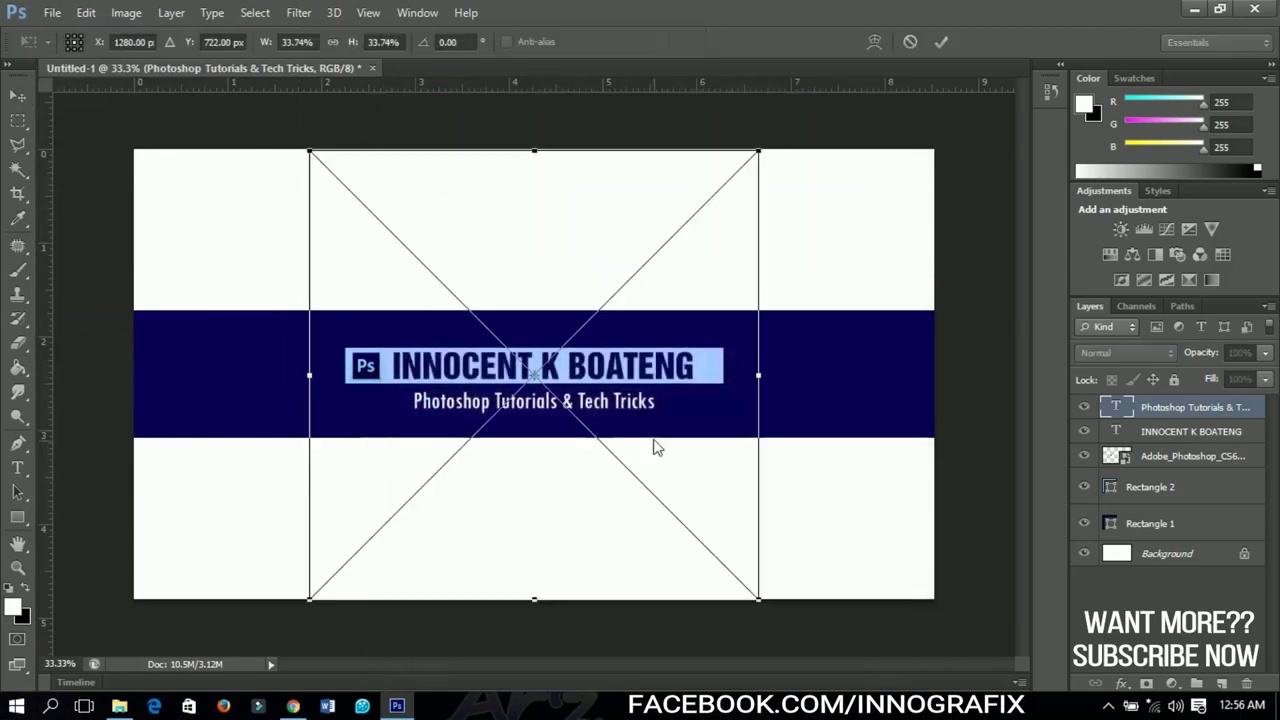
pyautogui.moveTo(757, 600); pyautogui.dragTo(562, 383)
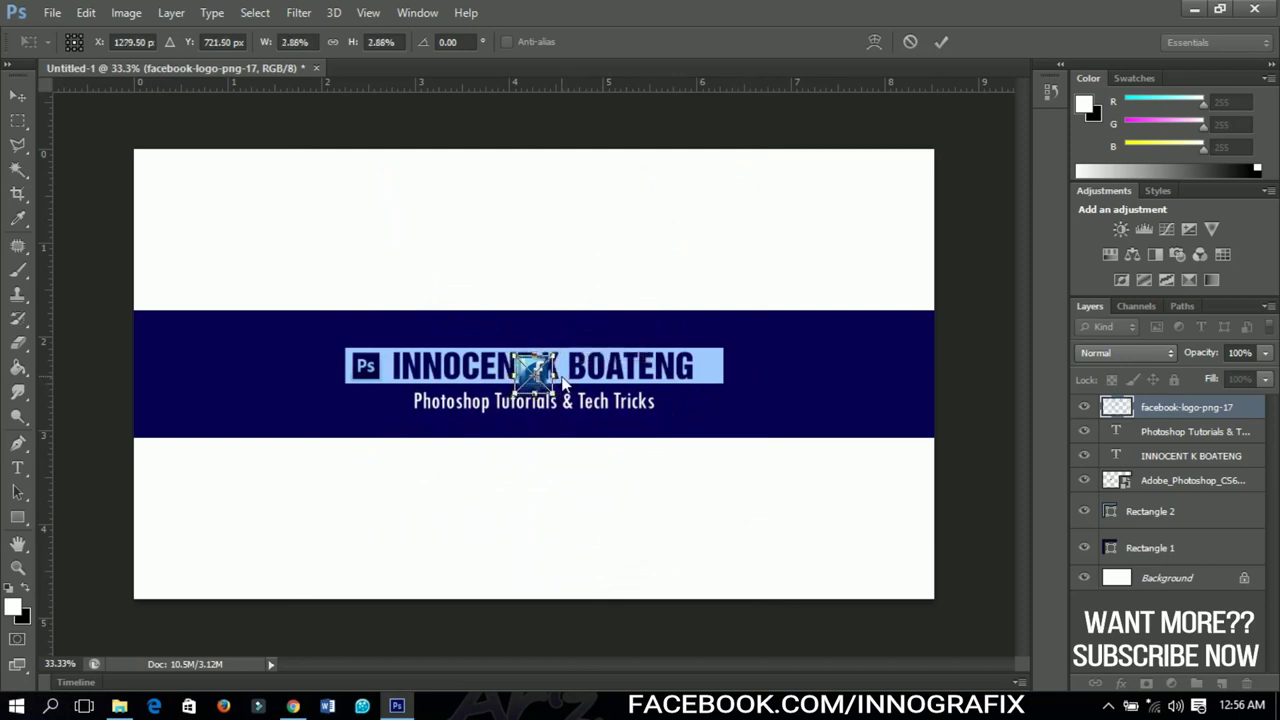
pyautogui.press('Return')
# Step: Move the Facebook logo to the left end of the navy band and add horizontal guides along its upper and lower edges
pyautogui.moveTo(468, 364); pyautogui.dragTo(150, 366)
pyautogui.press('Up')
pyautogui.press('Up')
pyautogui.press('Up')
pyautogui.press('Up')
pyautogui.press('Up')
pyautogui.press('Up')
pyautogui.press('Up')
pyautogui.press('Up')
pyautogui.press('Up')
pyautogui.press('Up')
pyautogui.press('Up')
pyautogui.press('Up')
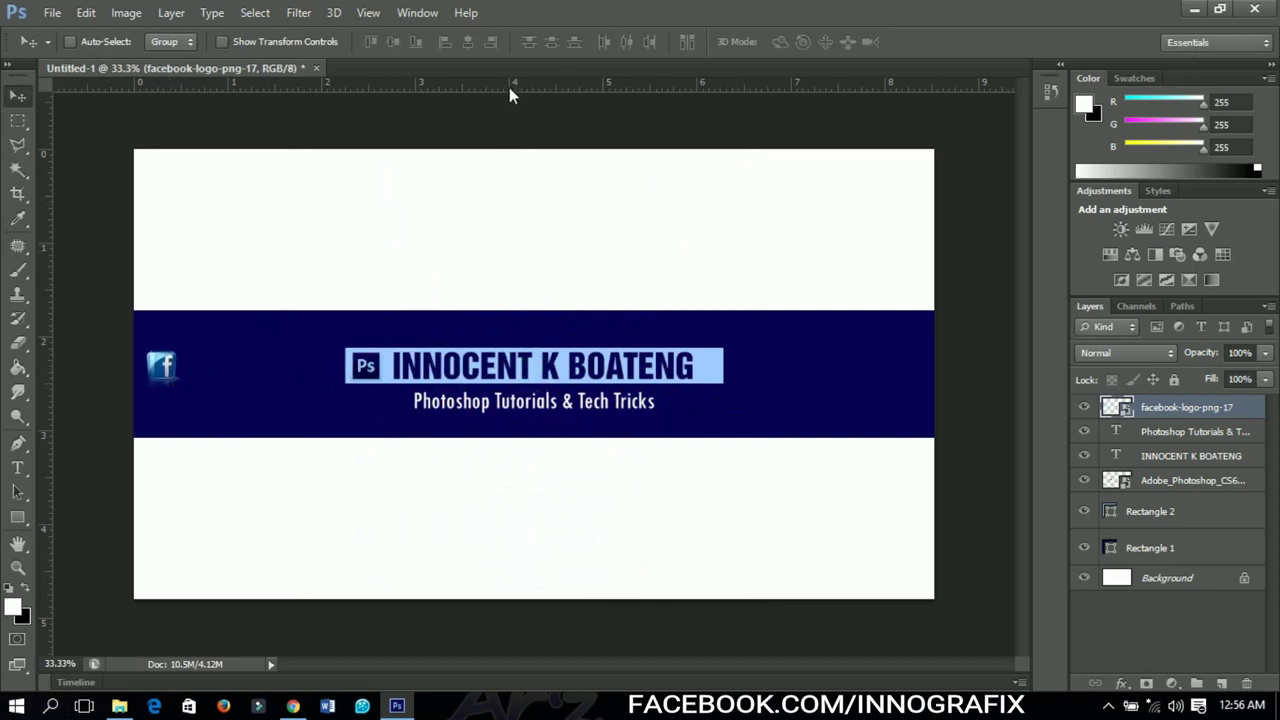
pyautogui.moveTo(509, 87); pyautogui.dragTo(477, 347)
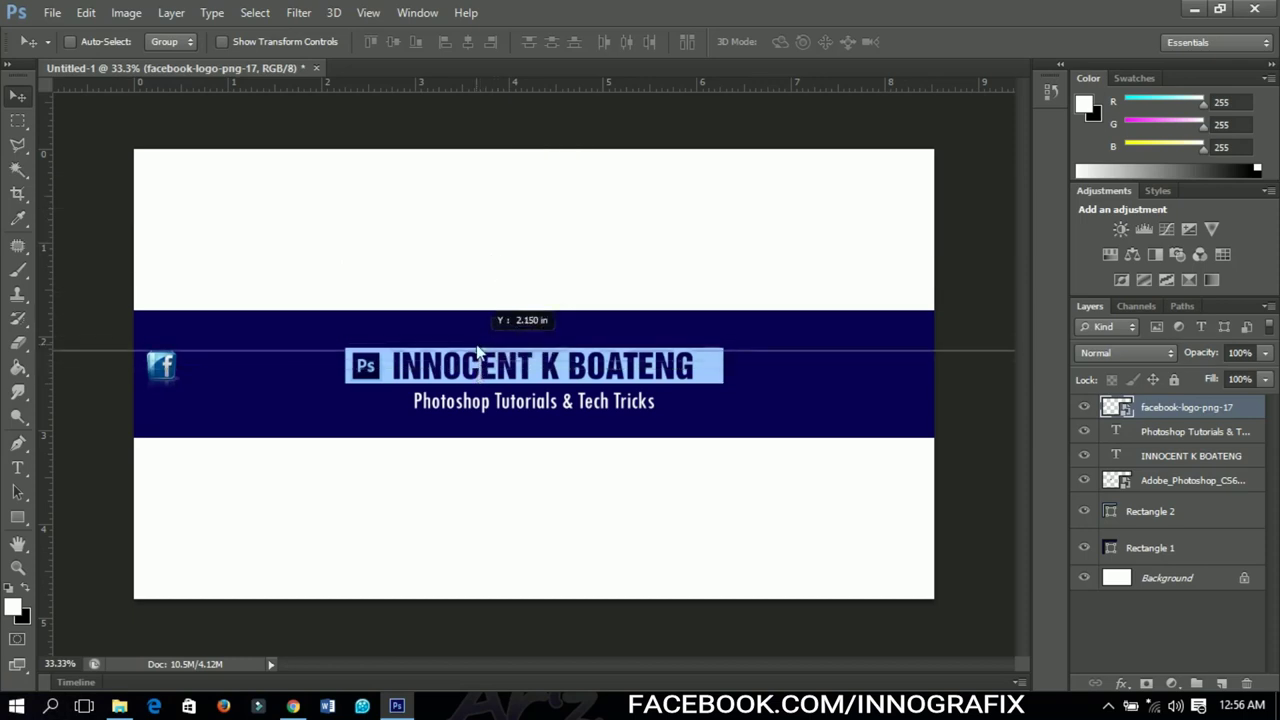
pyautogui.moveTo(524, 88); pyautogui.dragTo(509, 386)
# Step: Place the instagram_PNG10 image, scaled down to fit between the two guides, just right of the light blue bar
pyautogui.click(51, 12)
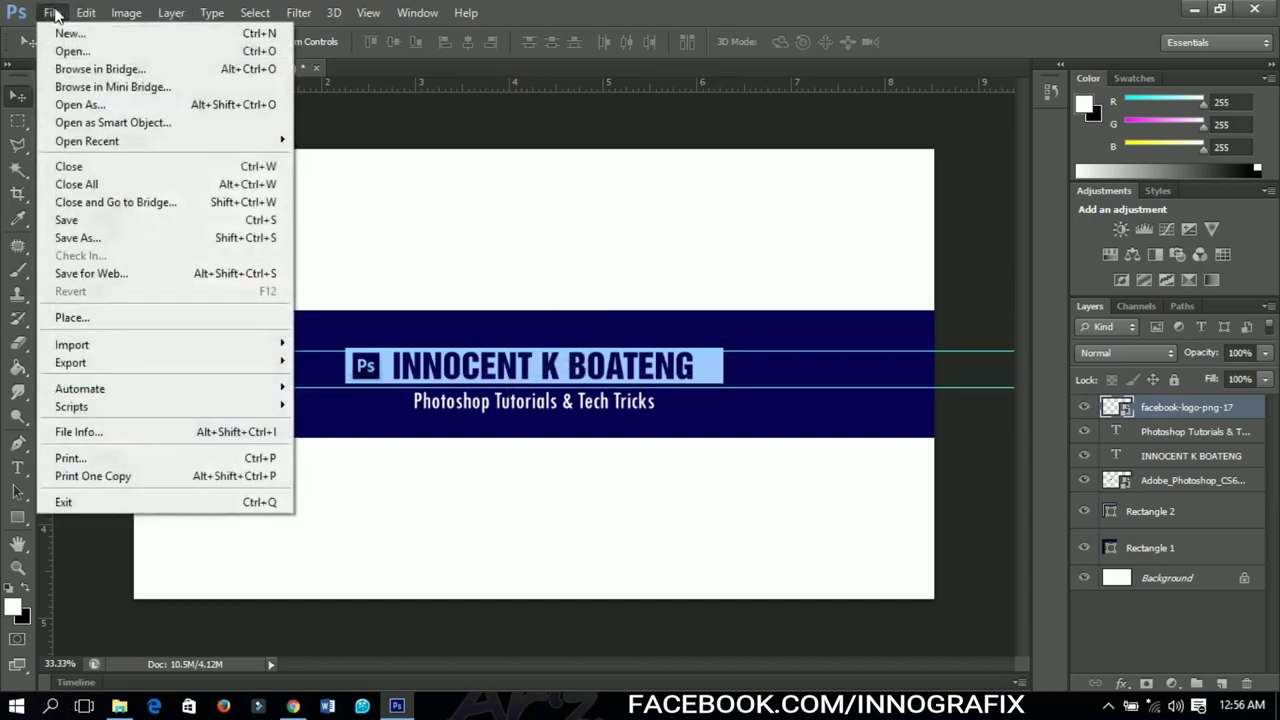
pyautogui.click(75, 318)
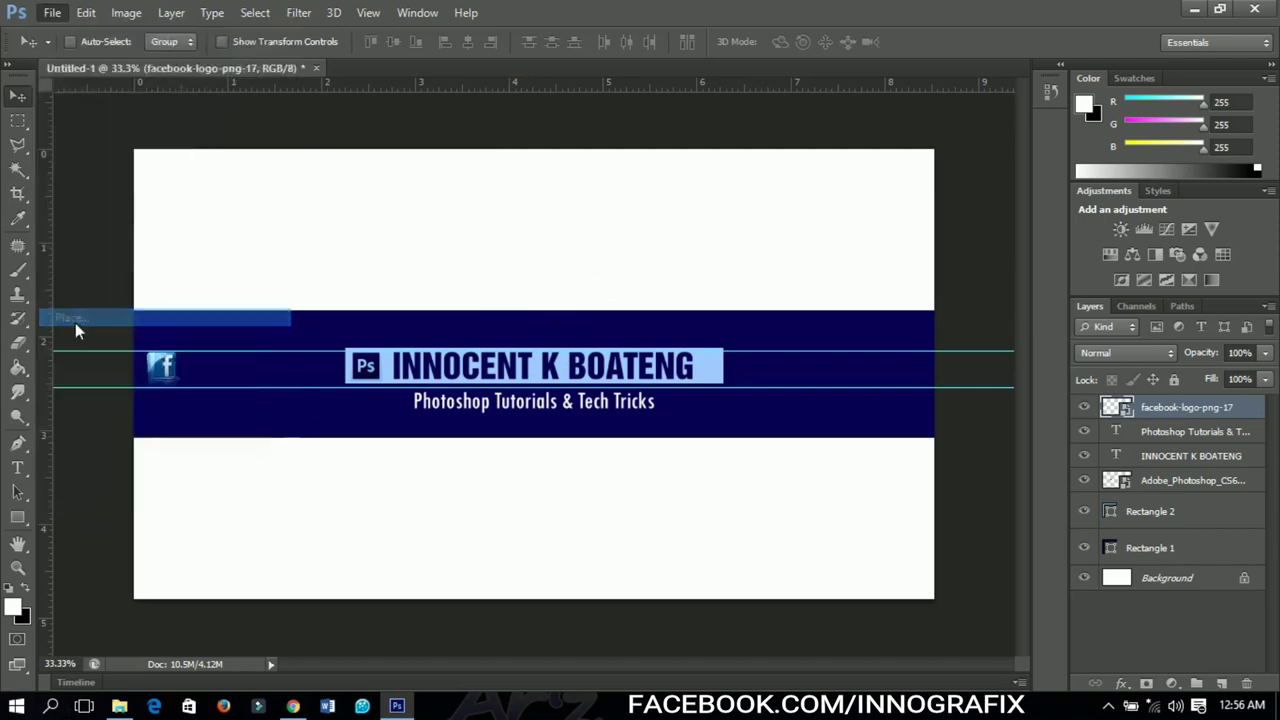
pyautogui.click(720, 205)
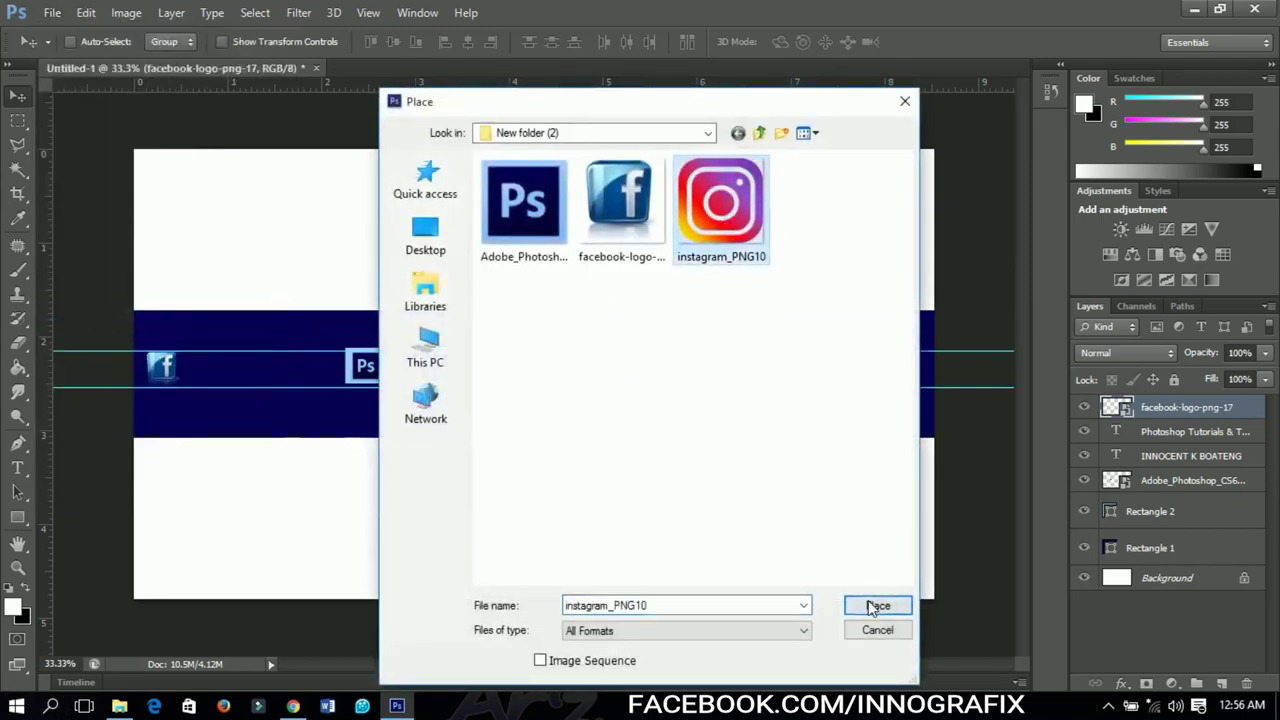
pyautogui.click(877, 605)
pyautogui.moveTo(755, 597); pyautogui.dragTo(769, 388)
pyautogui.press('Return')
pyautogui.hotkey('ctrl', 't')
pyautogui.press('Return')
pyautogui.scroll(1, 770, 393)
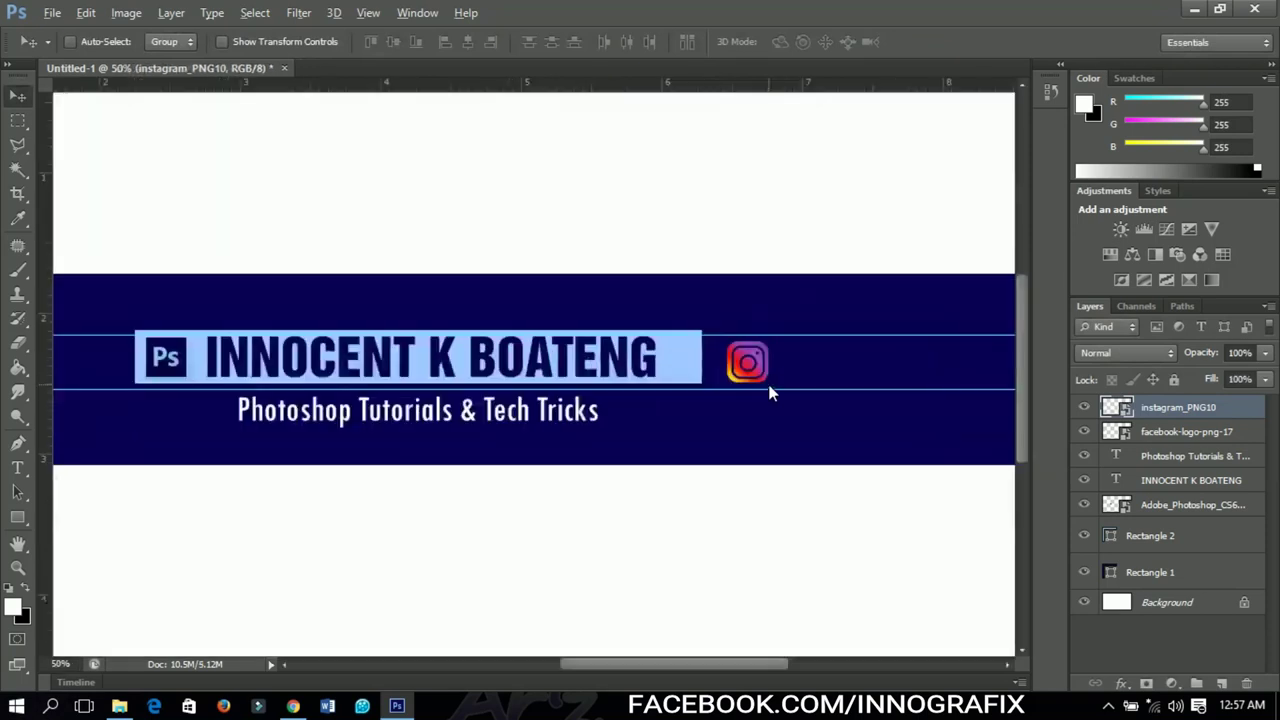
pyautogui.moveTo(741, 379); pyautogui.dragTo(733, 378)
pyautogui.scroll(-1, 739, 377)
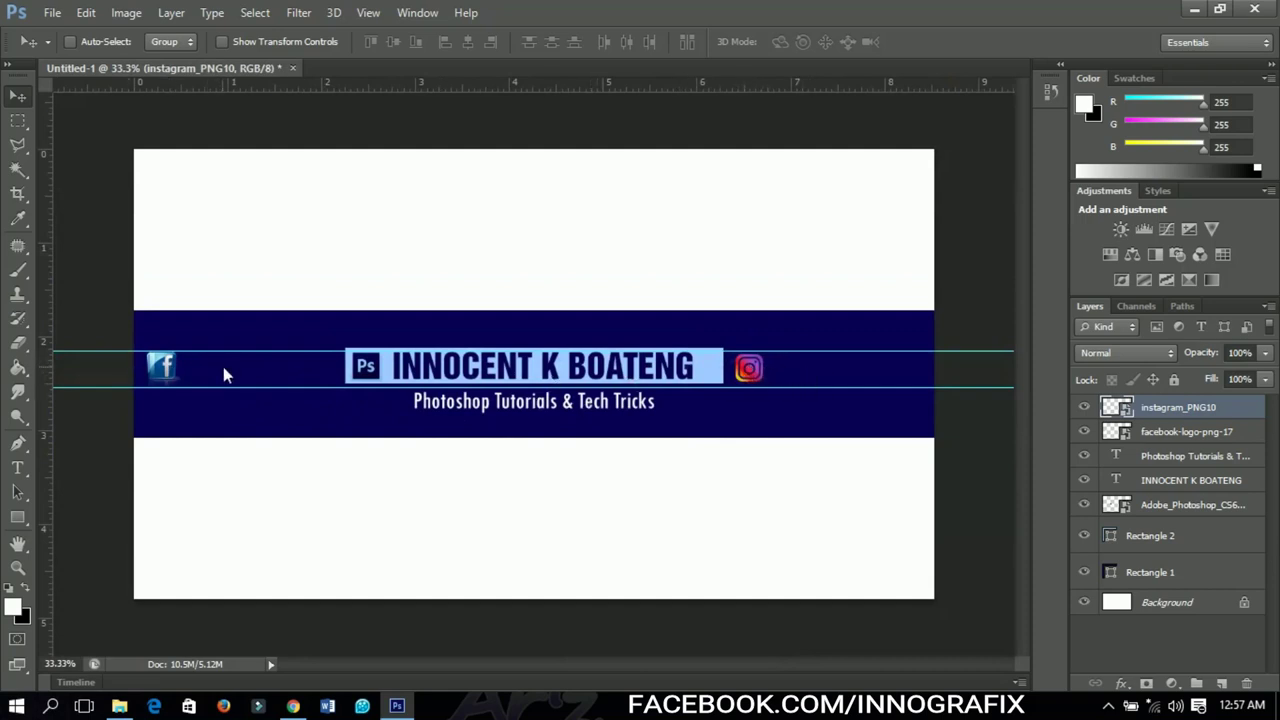
# Step: Add a white 10.78 pt text line reading "facebook.com/InnoGrafix" in the Daniela font, between the Facebook logo and the light blue bar
pyautogui.click(17, 467)
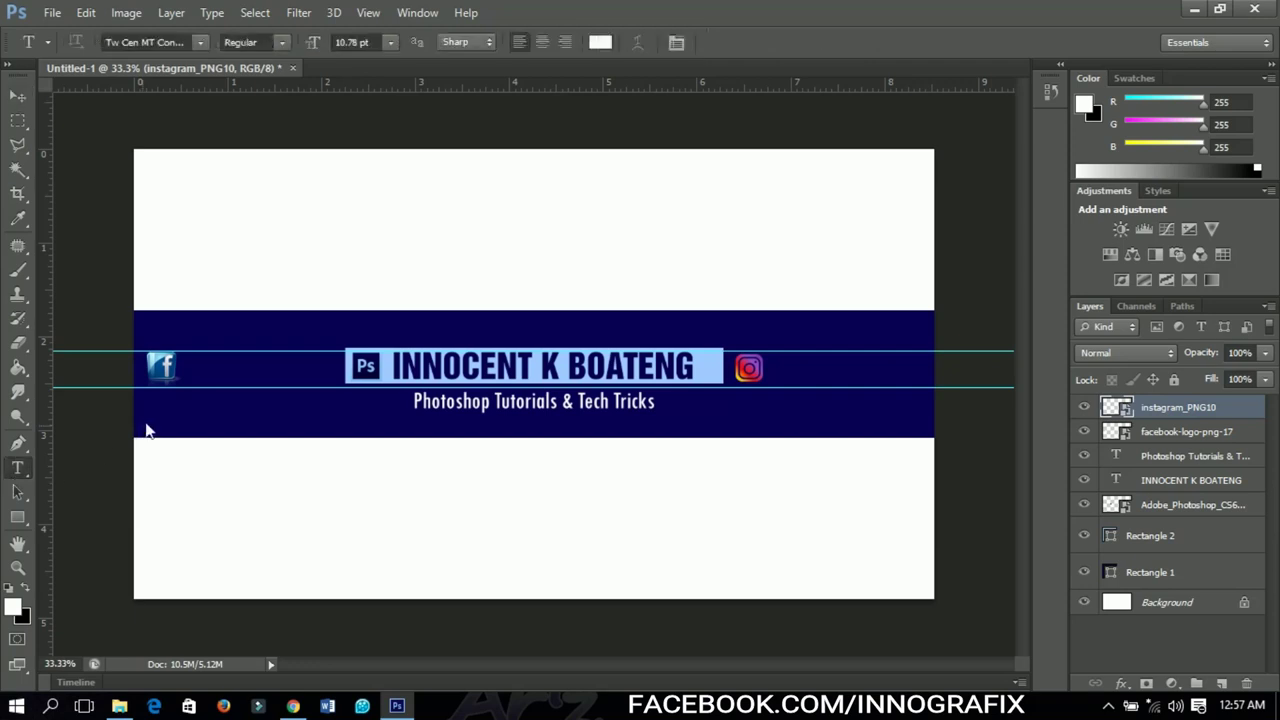
pyautogui.click(210, 363)
pyautogui.click(169, 43)
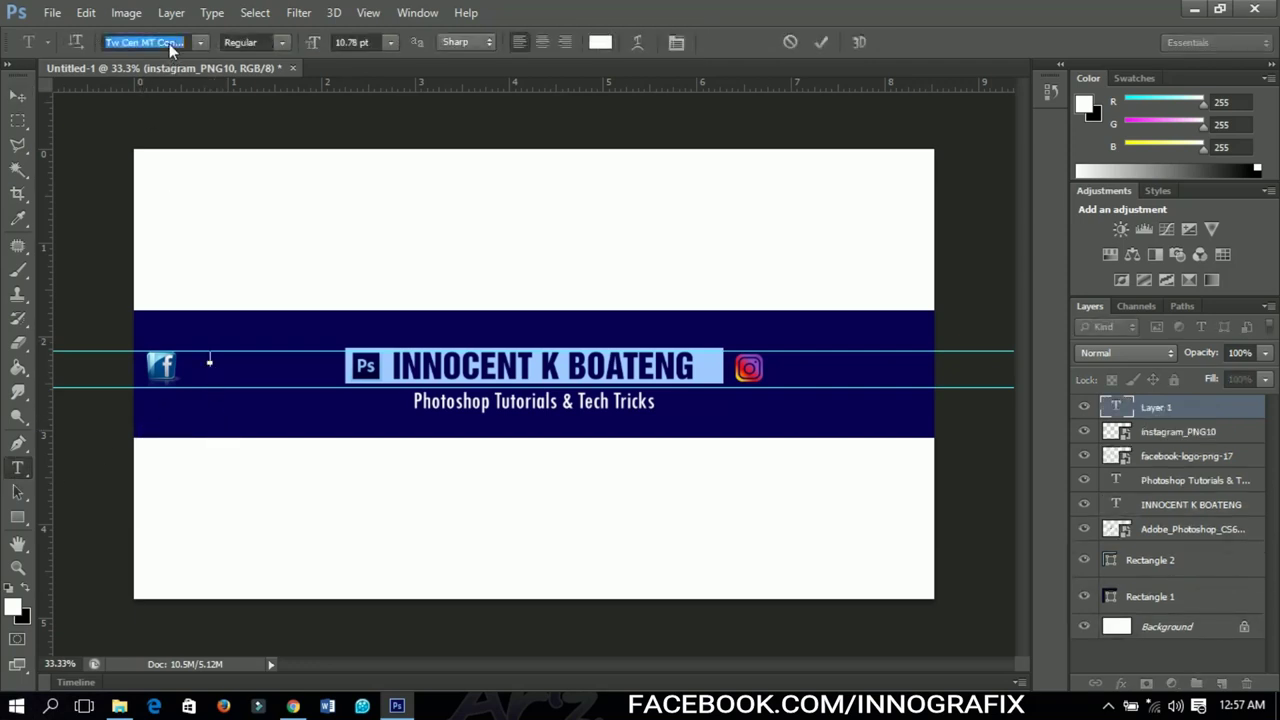
pyautogui.write('Daniela')
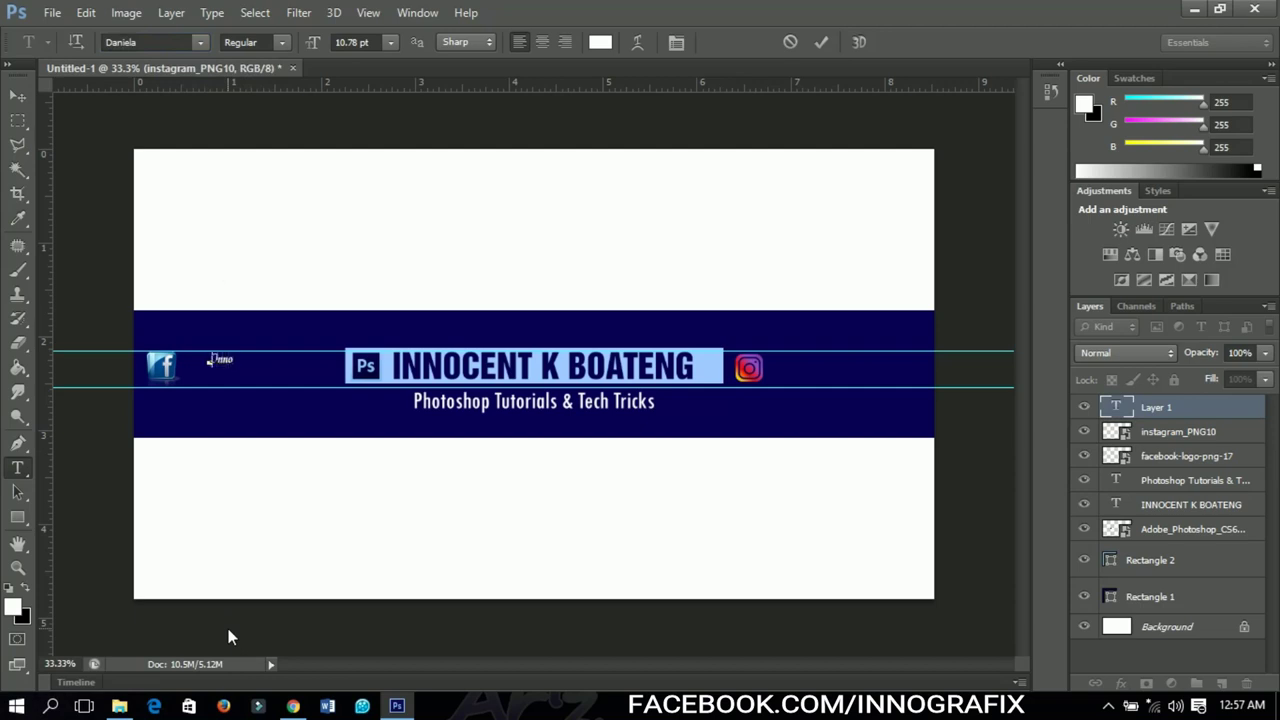
pyautogui.write('.com/Innog')
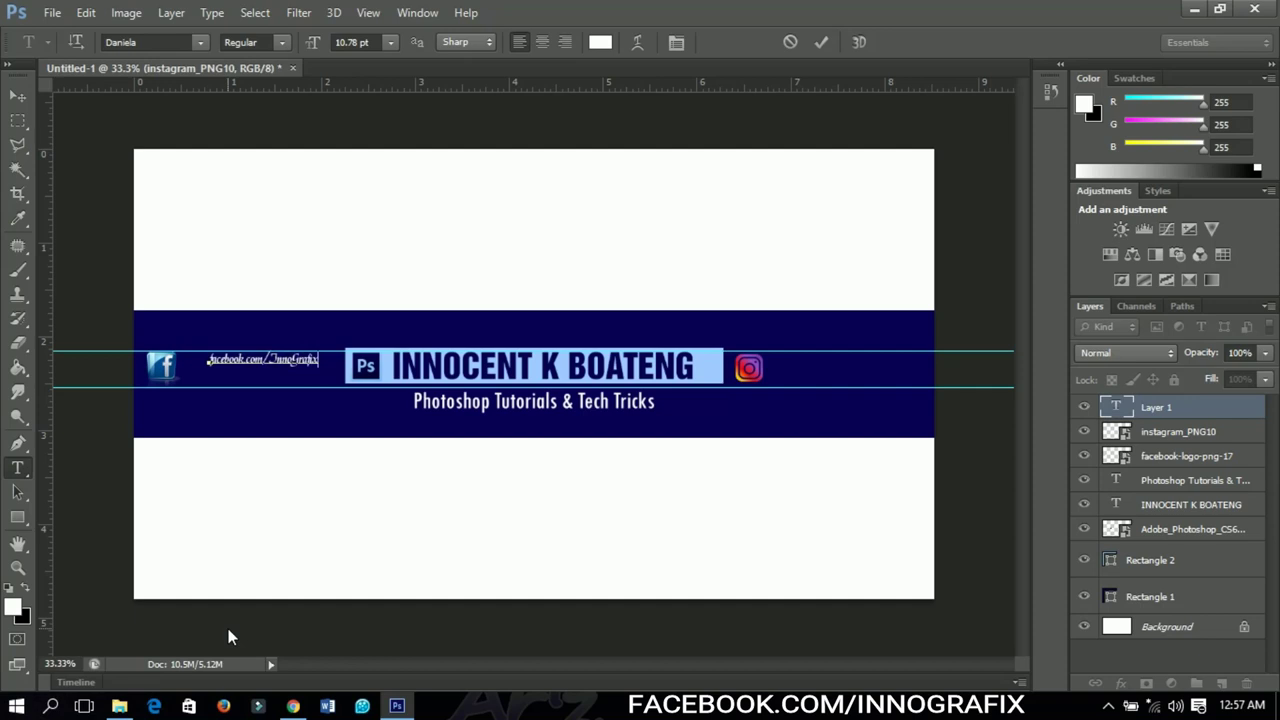
pyautogui.click(17, 95)
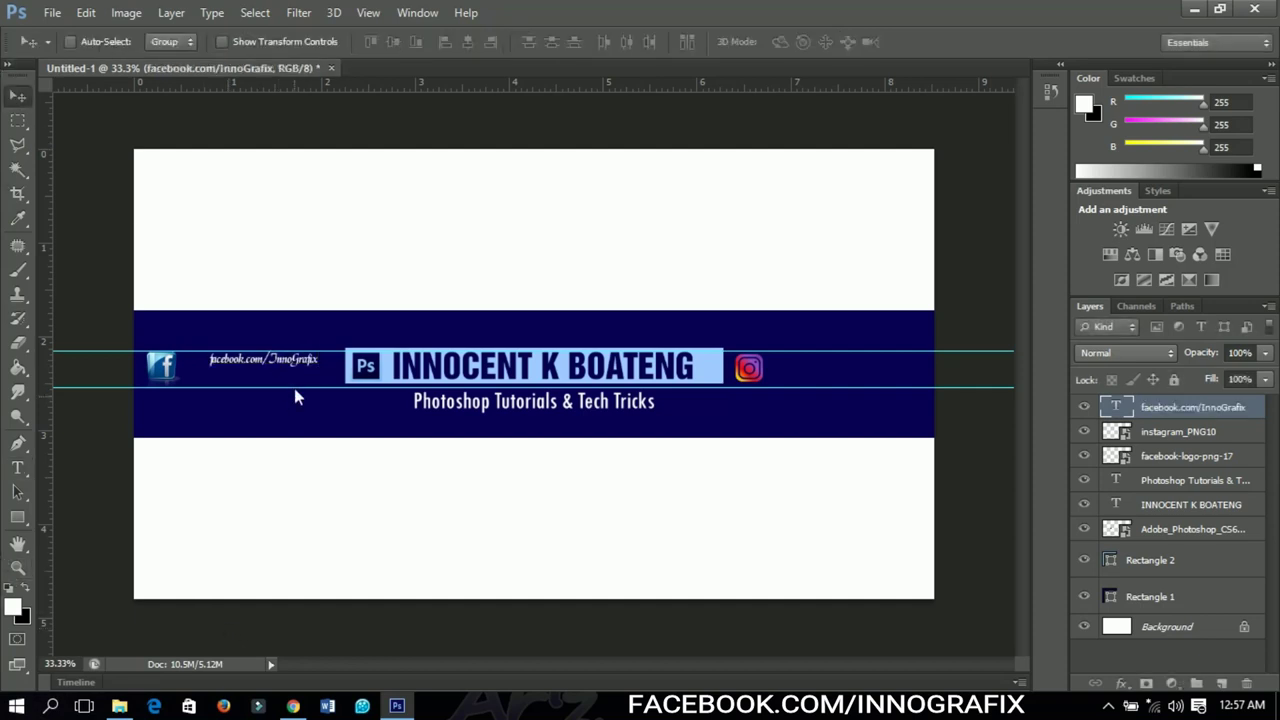
# Step: Move the Facebook address beside its logo and enlarge it to 14.47 pt, keeping it between the guides
pyautogui.moveTo(287, 370); pyautogui.dragTo(343, 376)
pyautogui.scroll(2, 192, 378)
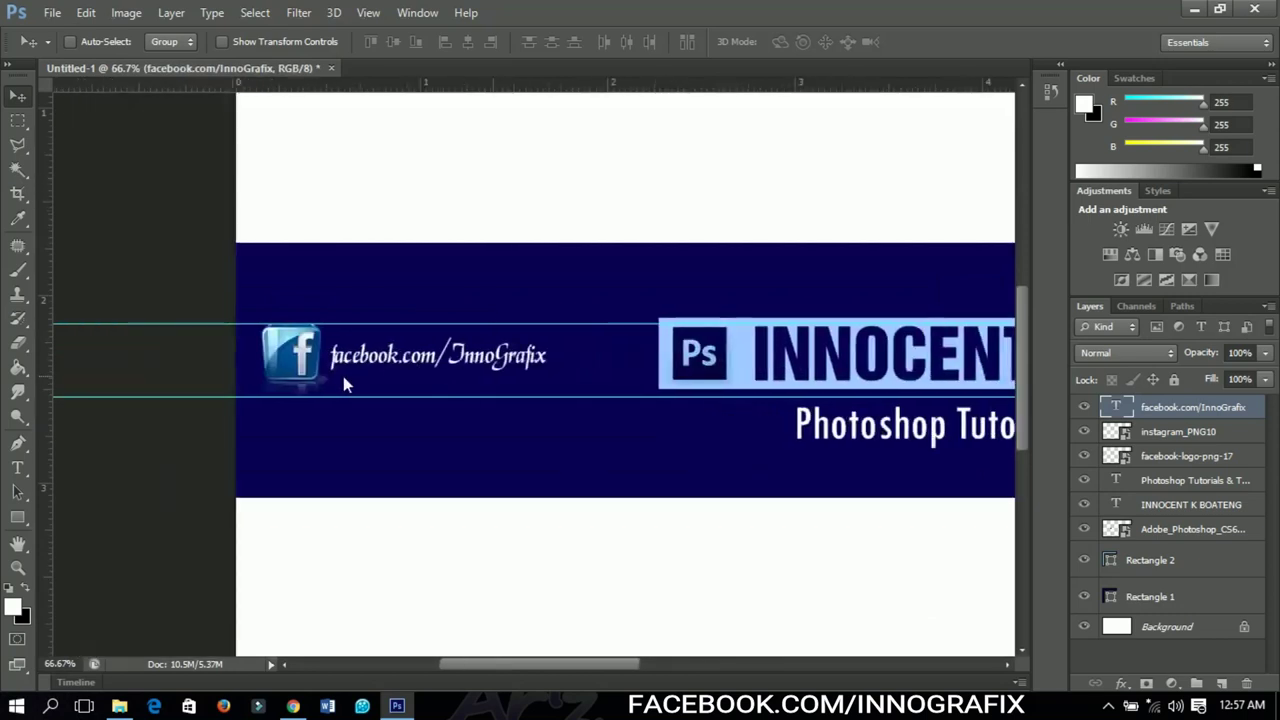
pyautogui.scroll(1, 375, 373)
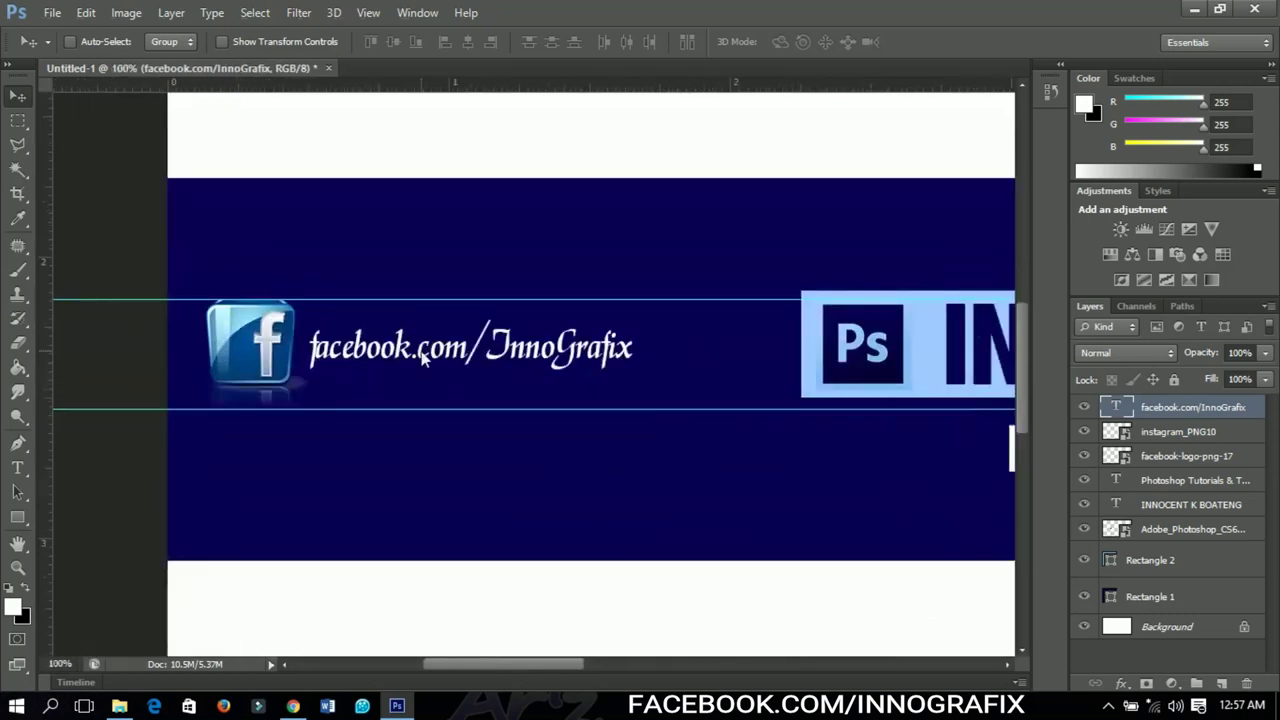
pyautogui.hotkey('ctrl', 't')
pyautogui.moveTo(643, 380); pyautogui.dragTo(687, 394)
pyautogui.press('Return')
pyautogui.moveTo(513, 365); pyautogui.dragTo(576, 365)
pyautogui.press('t')
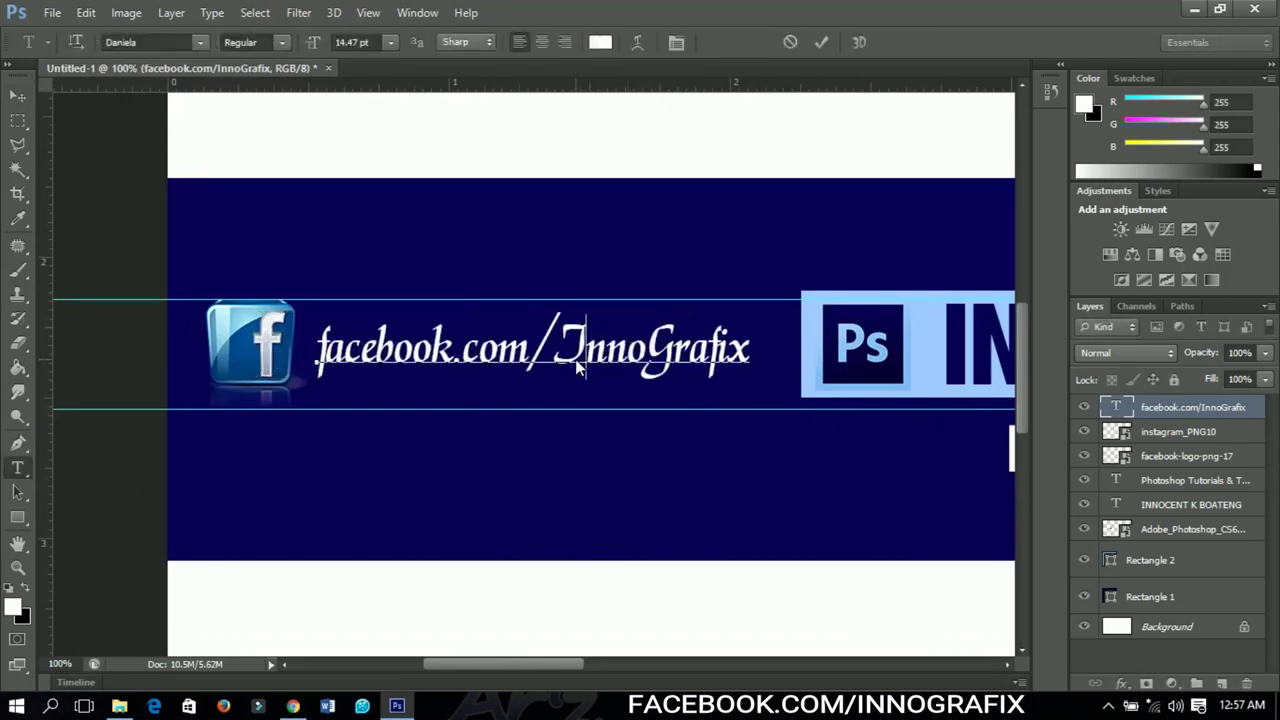
pyautogui.click(576, 364)
pyautogui.hotkey('ctrl', 'a')
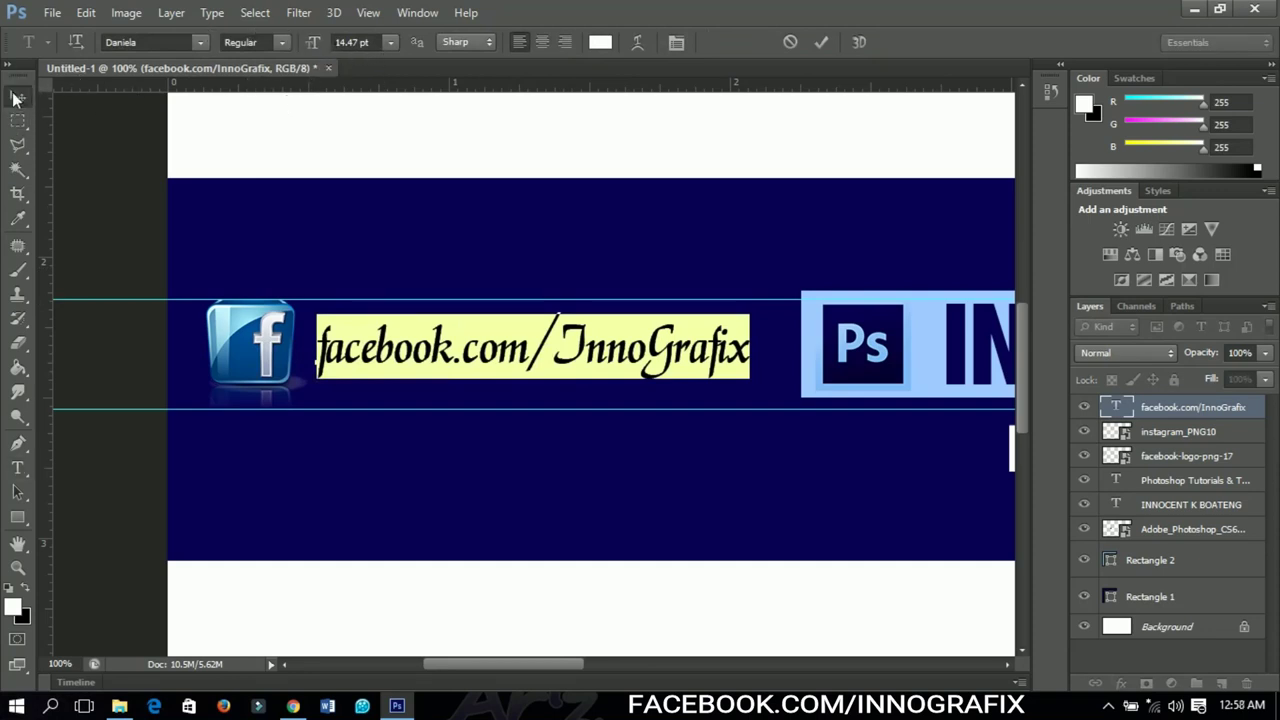
pyautogui.click(17, 95)
# Step: Duplicate the Facebook address text and move the copy to the right of the Instagram icon
pyautogui.scroll(-3, 678, 374)
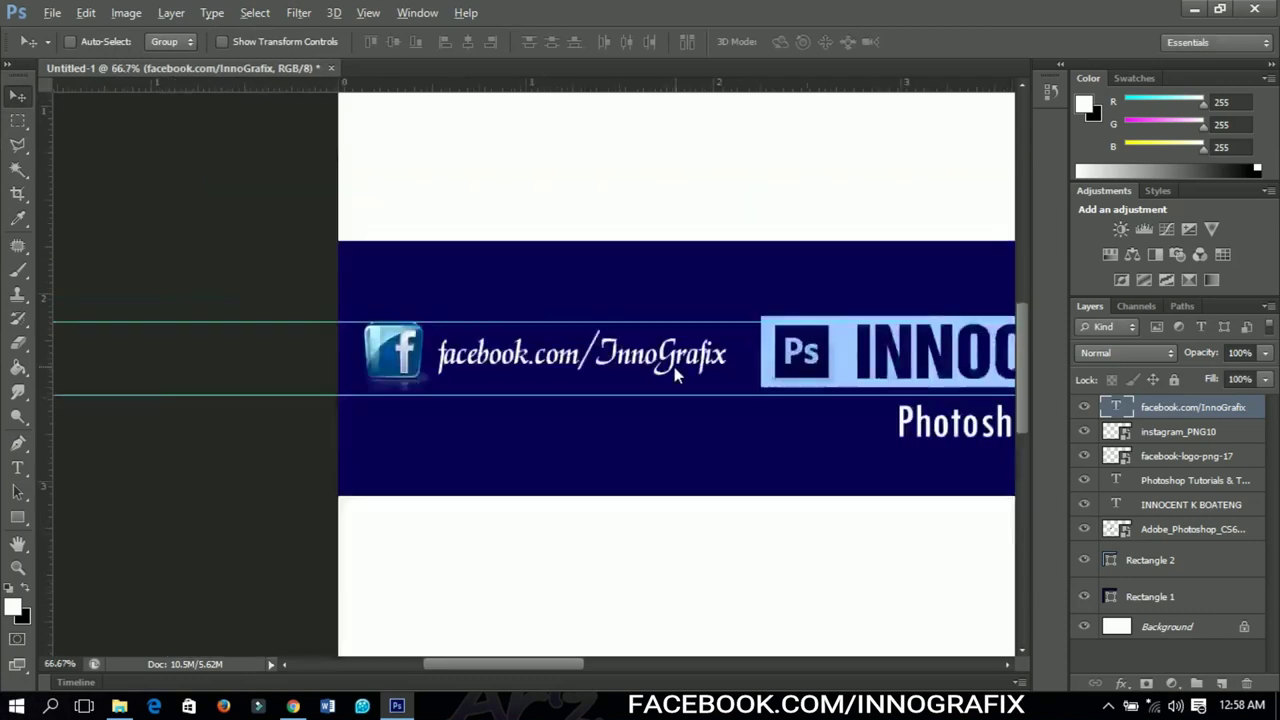
pyautogui.hotkey('ctrl', 'j')
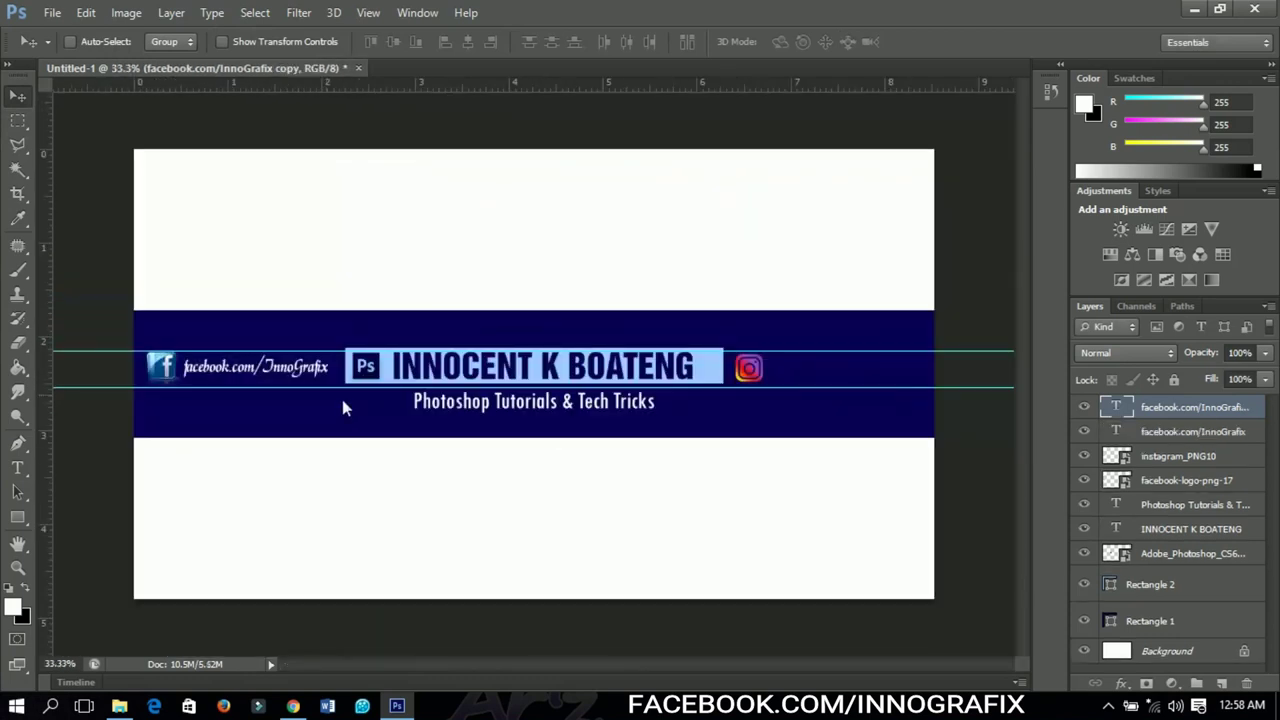
pyautogui.moveTo(300, 376); pyautogui.dragTo(840, 386)
pyautogui.press('Right')
pyautogui.press('Right')
pyautogui.press('Right')
pyautogui.press('Right')
pyautogui.press('Right')
pyautogui.press('Right')
pyautogui.press('Right')
pyautogui.press('Right')
pyautogui.press('Right')
pyautogui.press('Right')
pyautogui.press('Right')
pyautogui.press('Right')
pyautogui.press('Right')
pyautogui.press('Right')
pyautogui.press('Right')
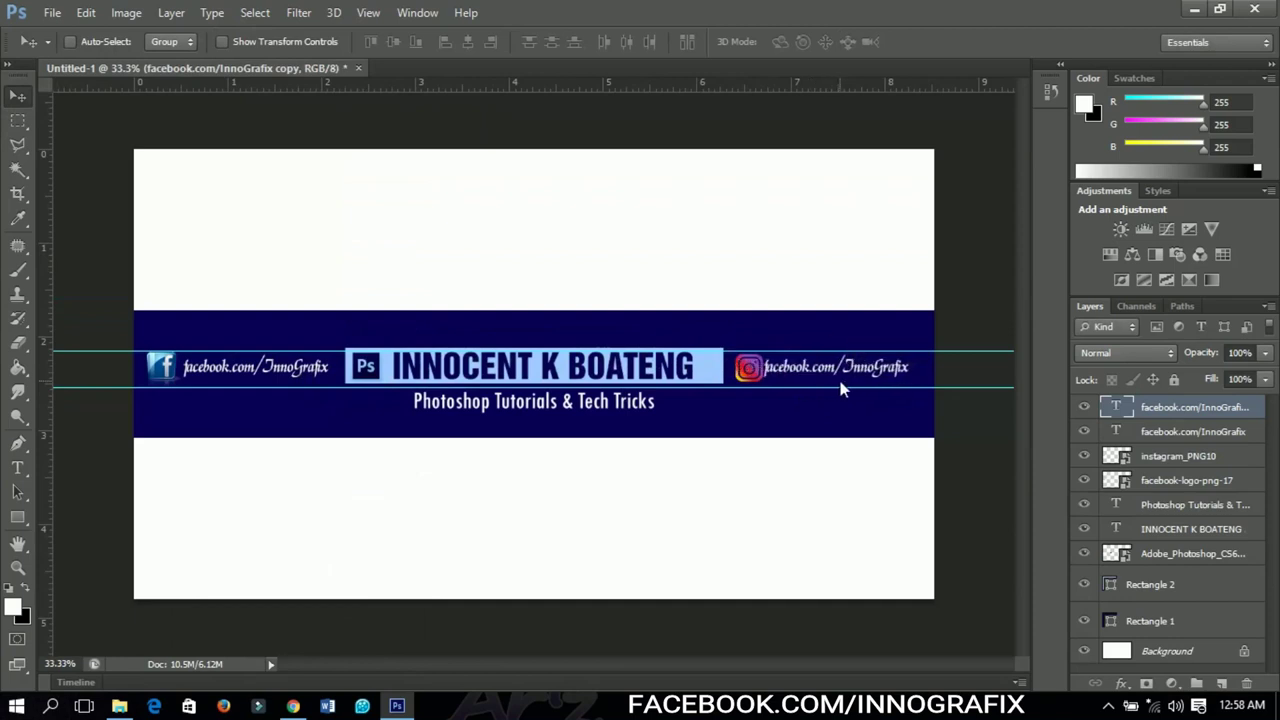
# Step: Replace the whole duplicated text with the channel owner's Instagram profile address
pyautogui.press('t')
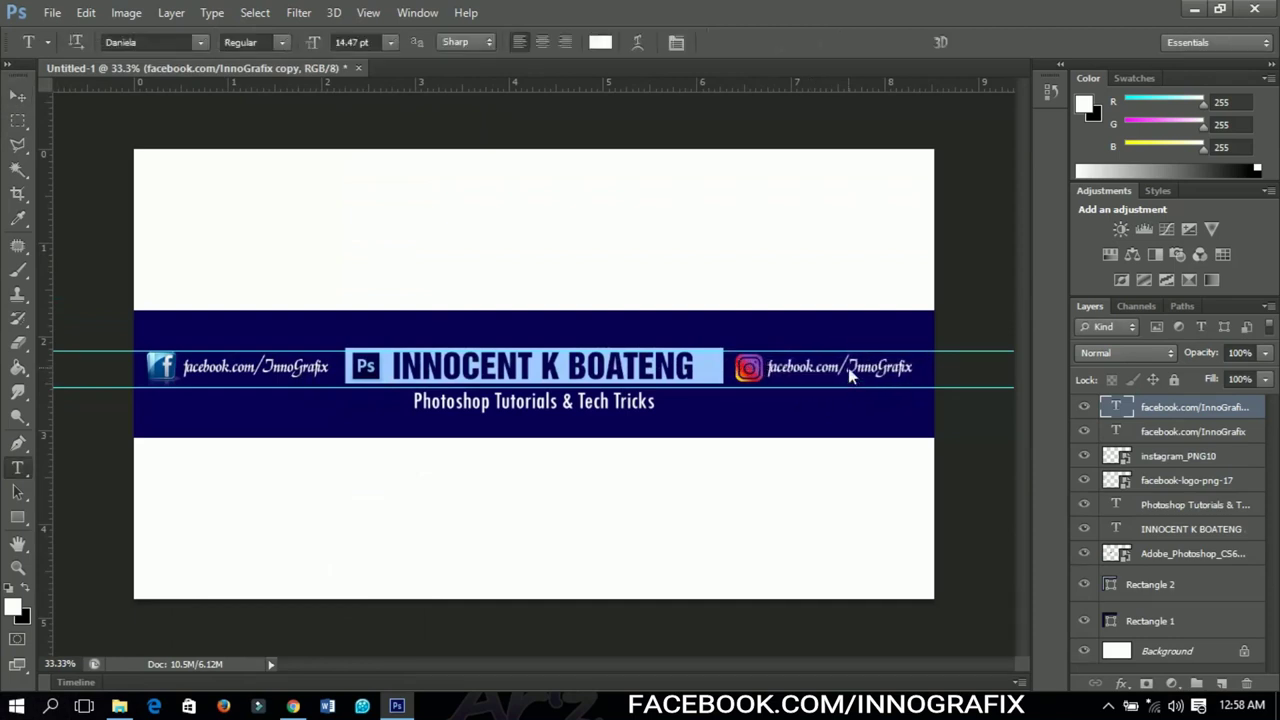
pyautogui.moveTo(912, 368); pyautogui.dragTo(762, 148)
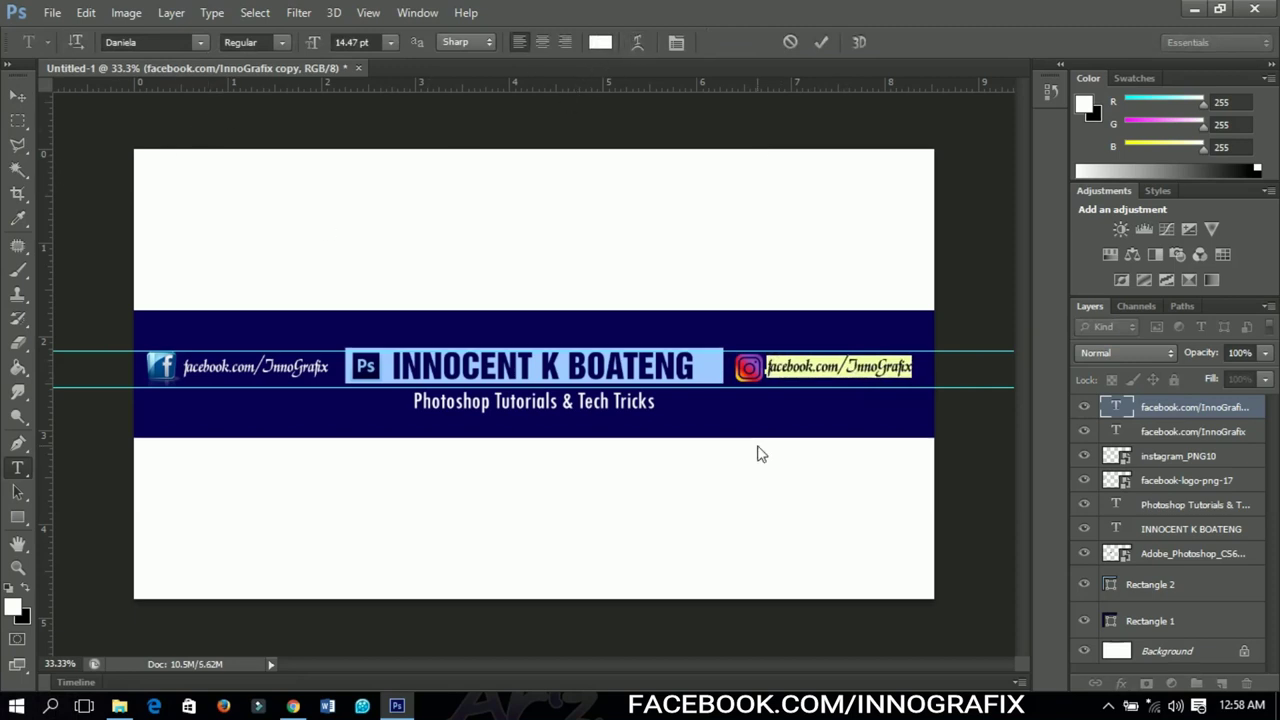
pyautogui.press('Left')
pyautogui.hotkey('shift', 'End')
pyautogui.write('instagram')
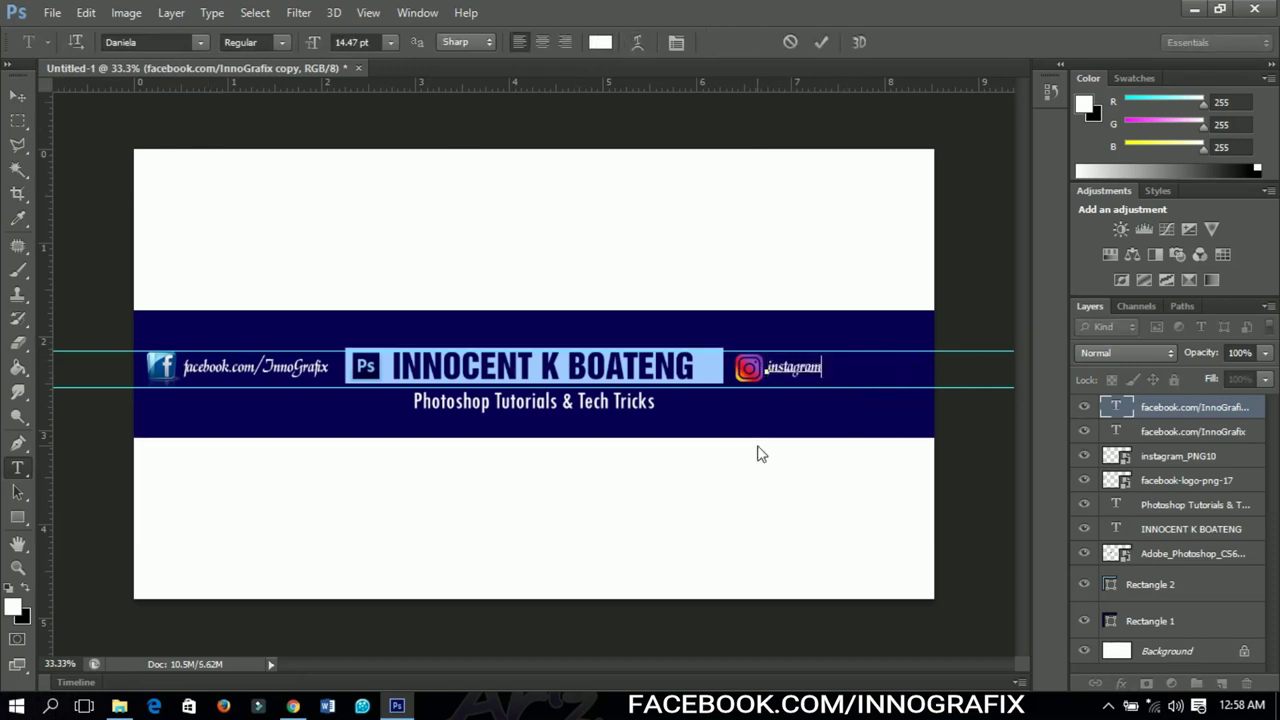
pyautogui.write('.com/sir_')
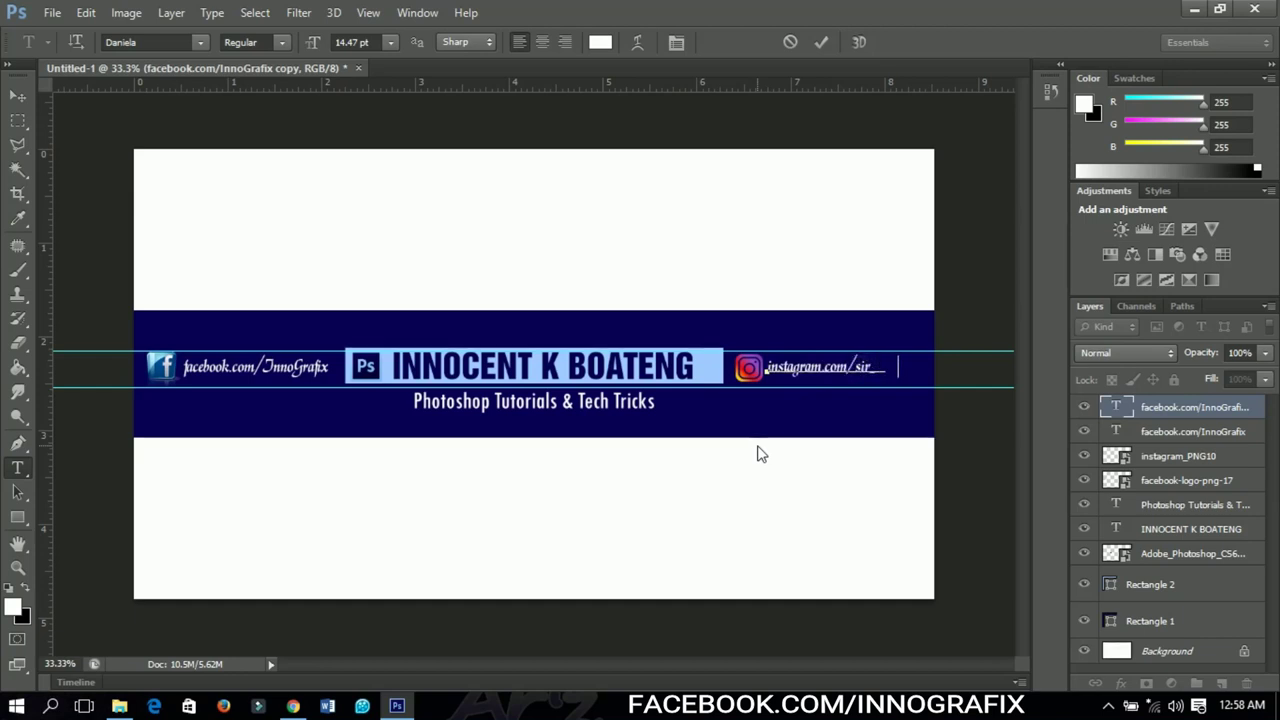
pyautogui.write('innocent')
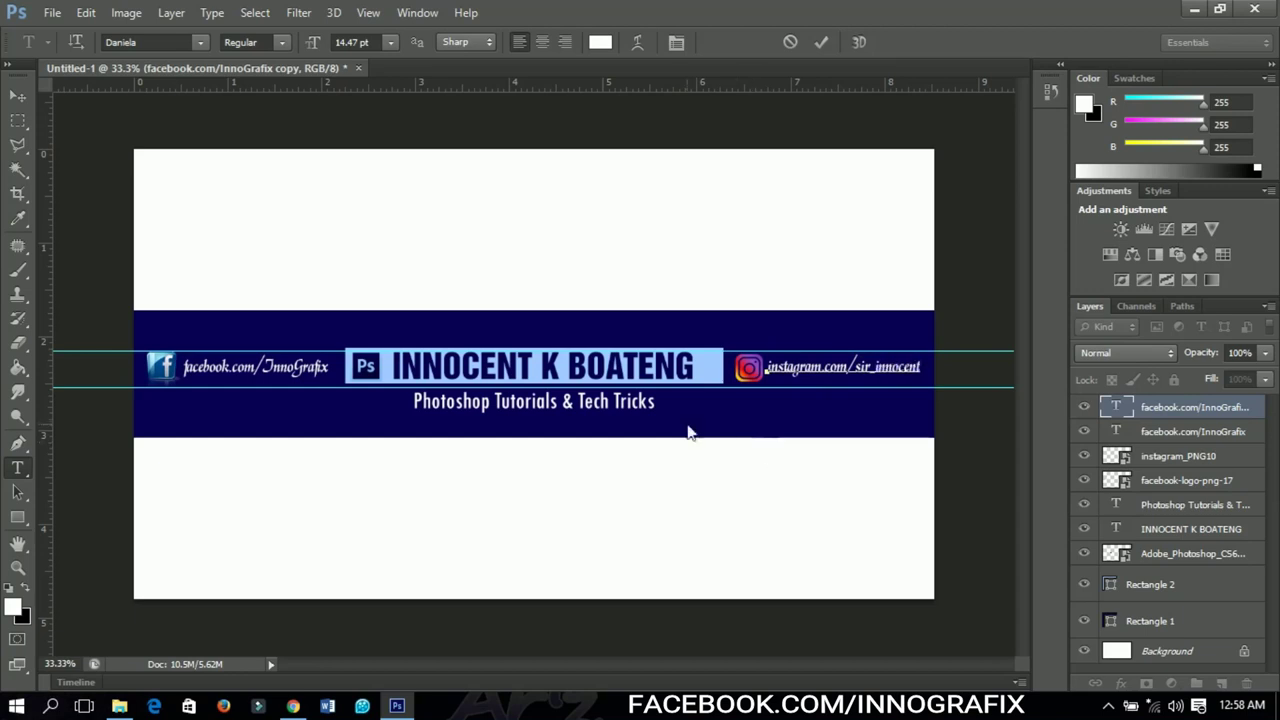
pyautogui.click(17, 96)
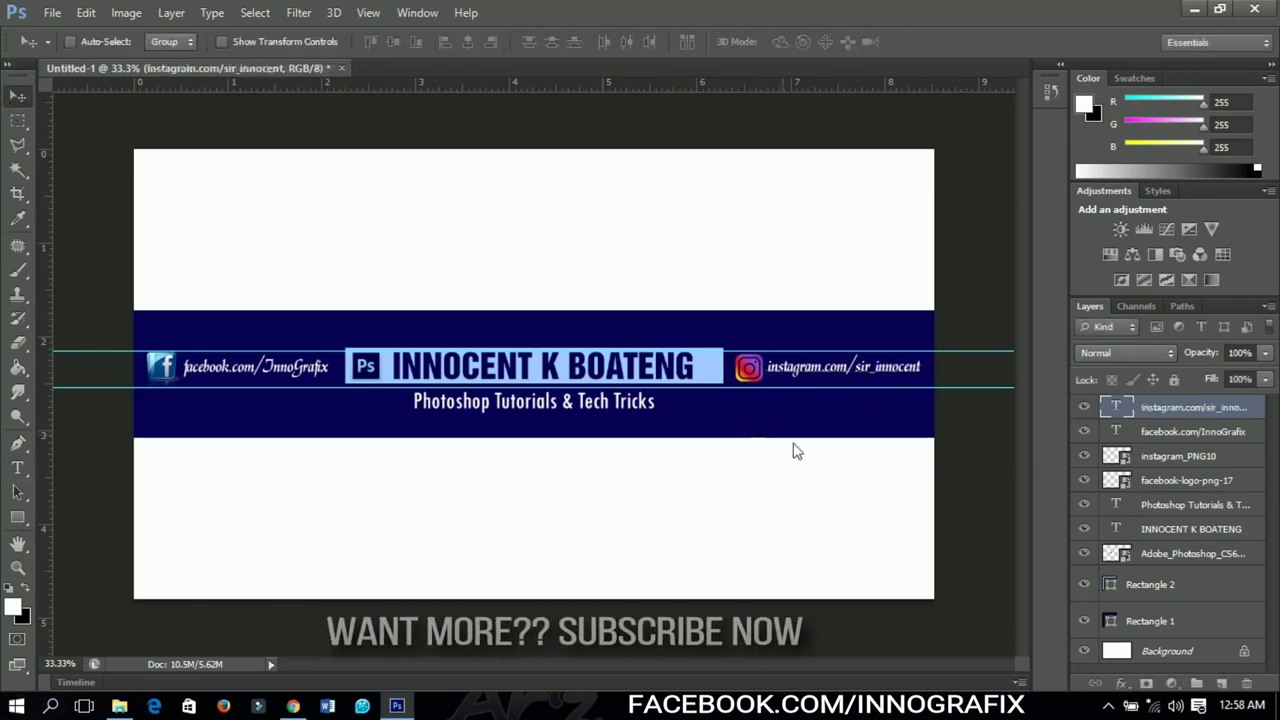
# Step: Nudge the Instagram icon and its address text slightly left, closer to the light blue bar
pyautogui.rightClick(748, 370)
pyautogui.click(785, 375)
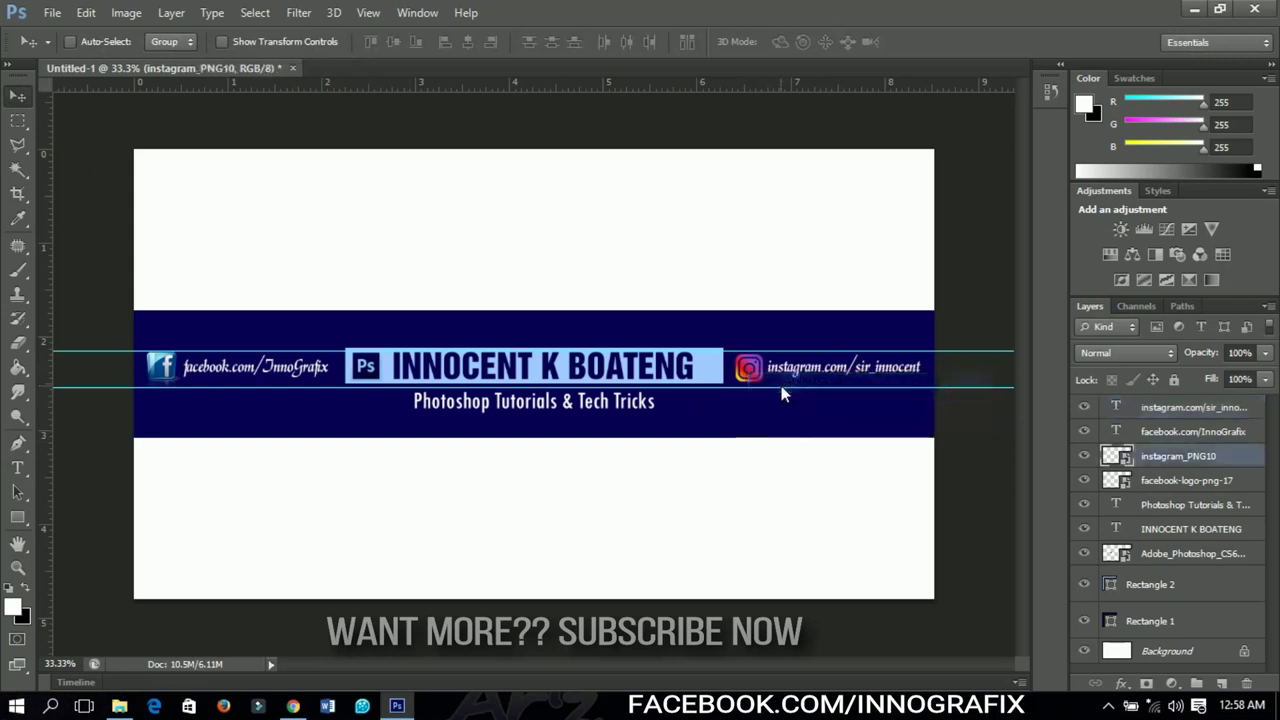
pyautogui.hotkey('shift', 'Left')
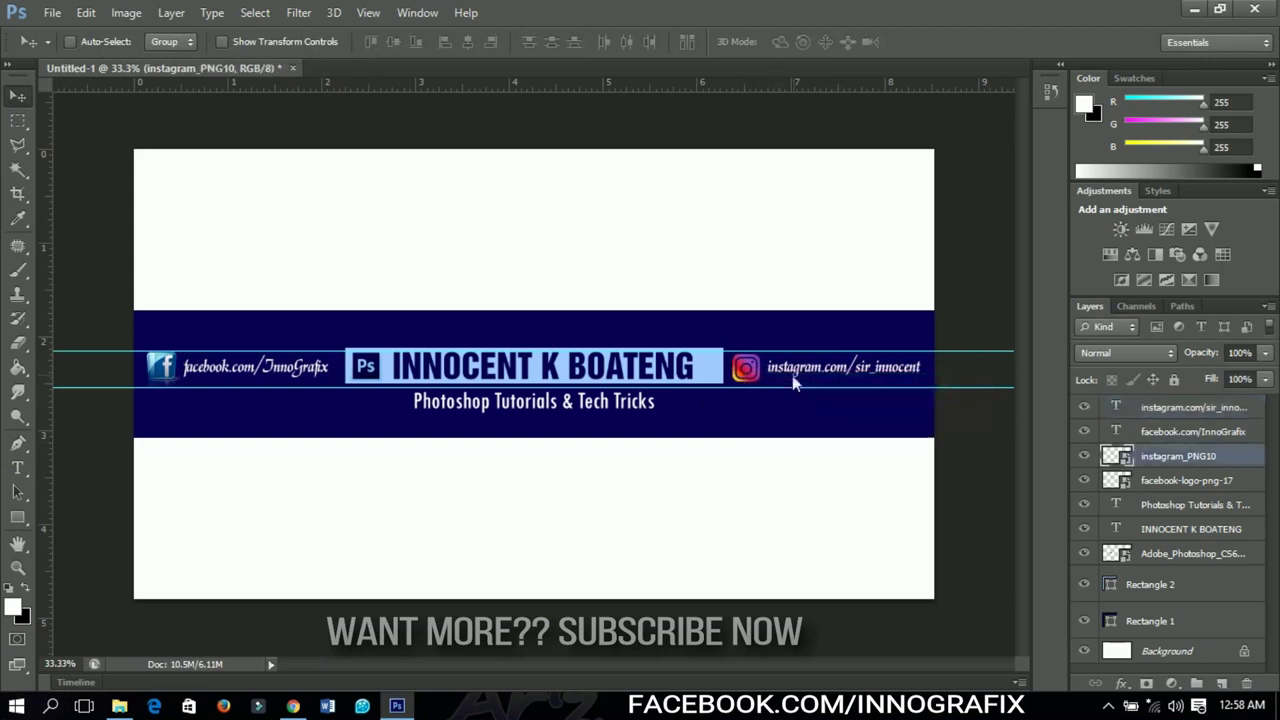
pyautogui.rightClick(825, 372)
pyautogui.click(830, 378)
pyautogui.hotkey('shift', 'Left')
pyautogui.press('Left')
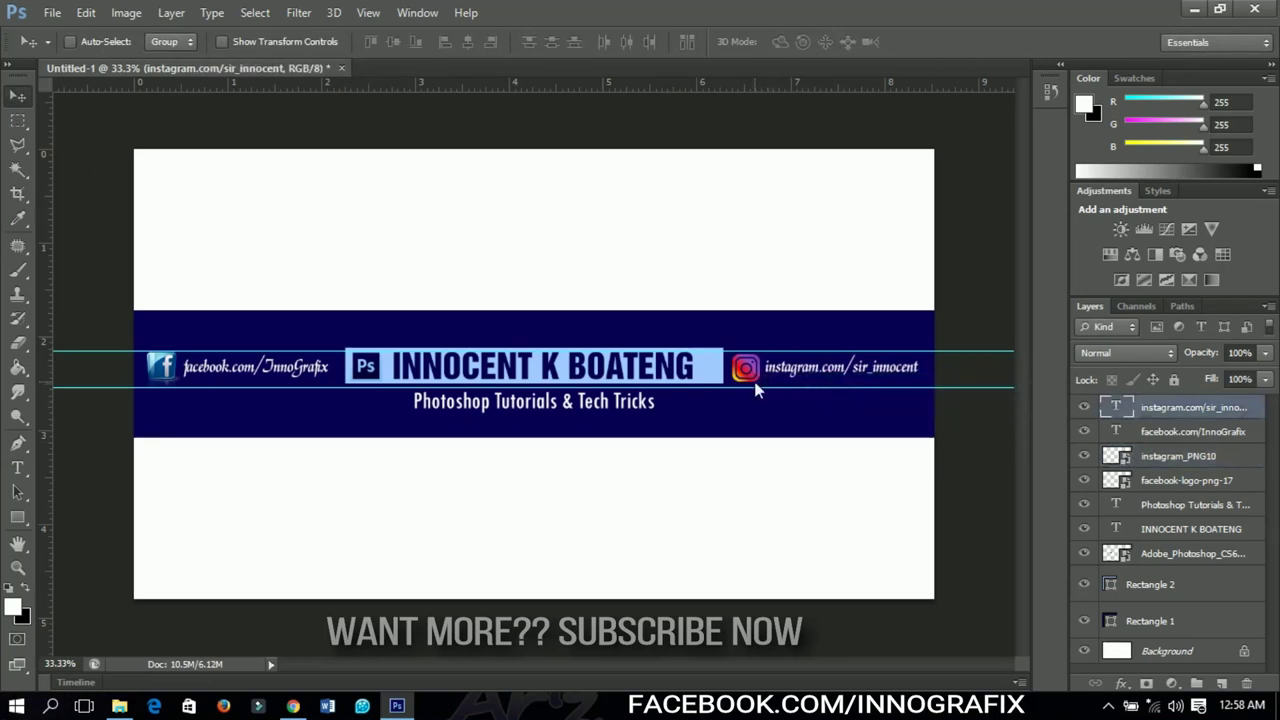
pyautogui.hotkey('ctrl', '-')
pyautogui.hotkey('ctrl', '+')
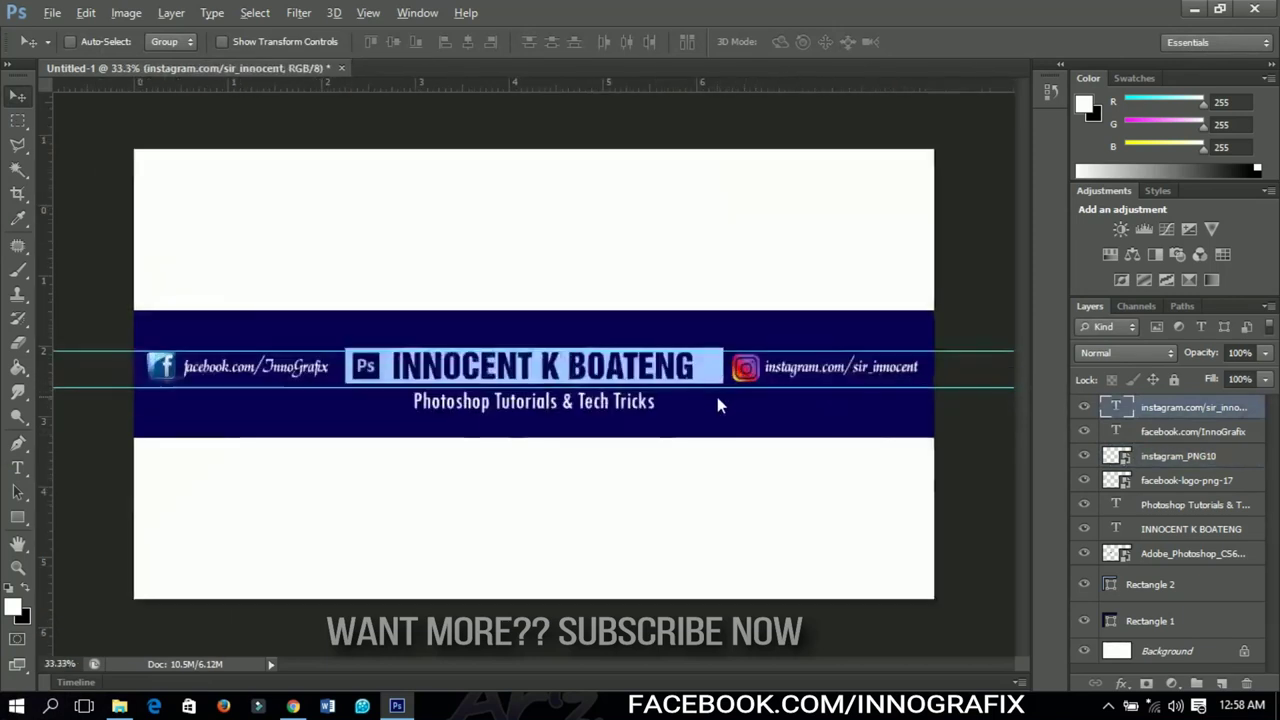
pyautogui.scroll(1, 717, 397)
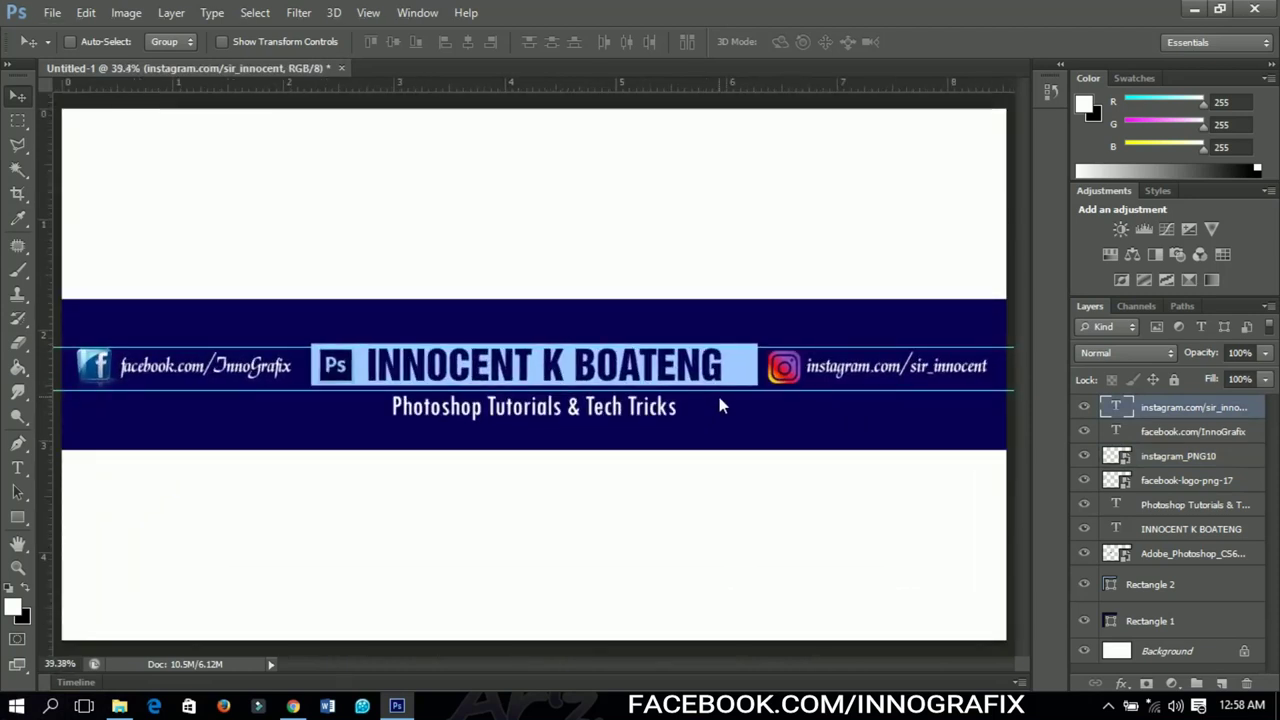
# Step: Draw a rectangle about 640 by 84 px below the Instagram address and fill it with bright red
pyautogui.hotkey('ctrl', '-')
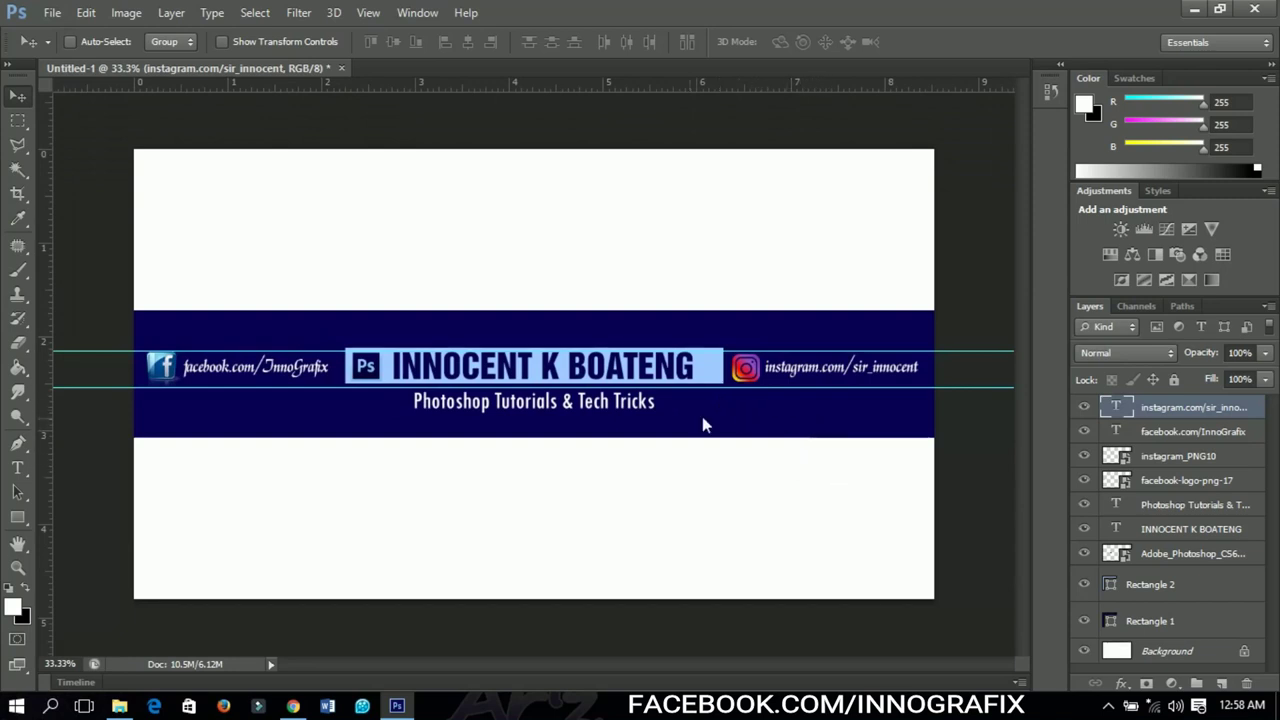
pyautogui.click(18, 517)
pyautogui.click(80, 517)
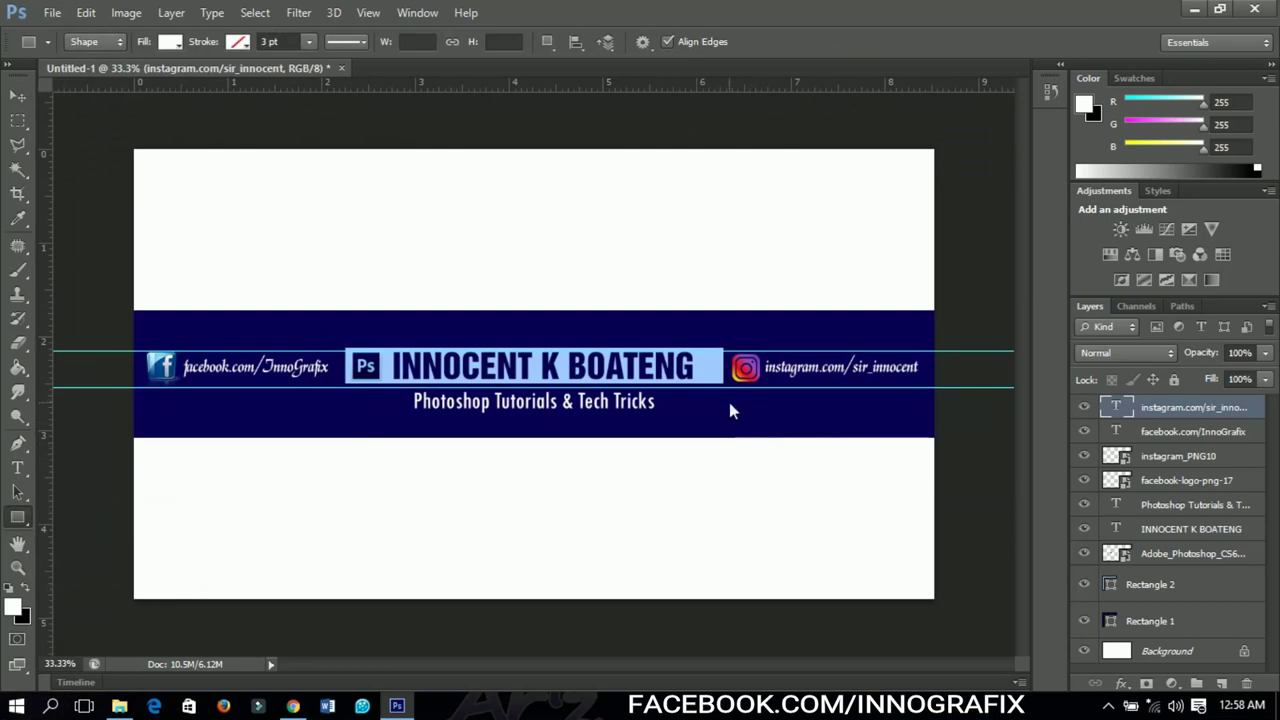
pyautogui.moveTo(730, 397); pyautogui.dragTo(929, 424)
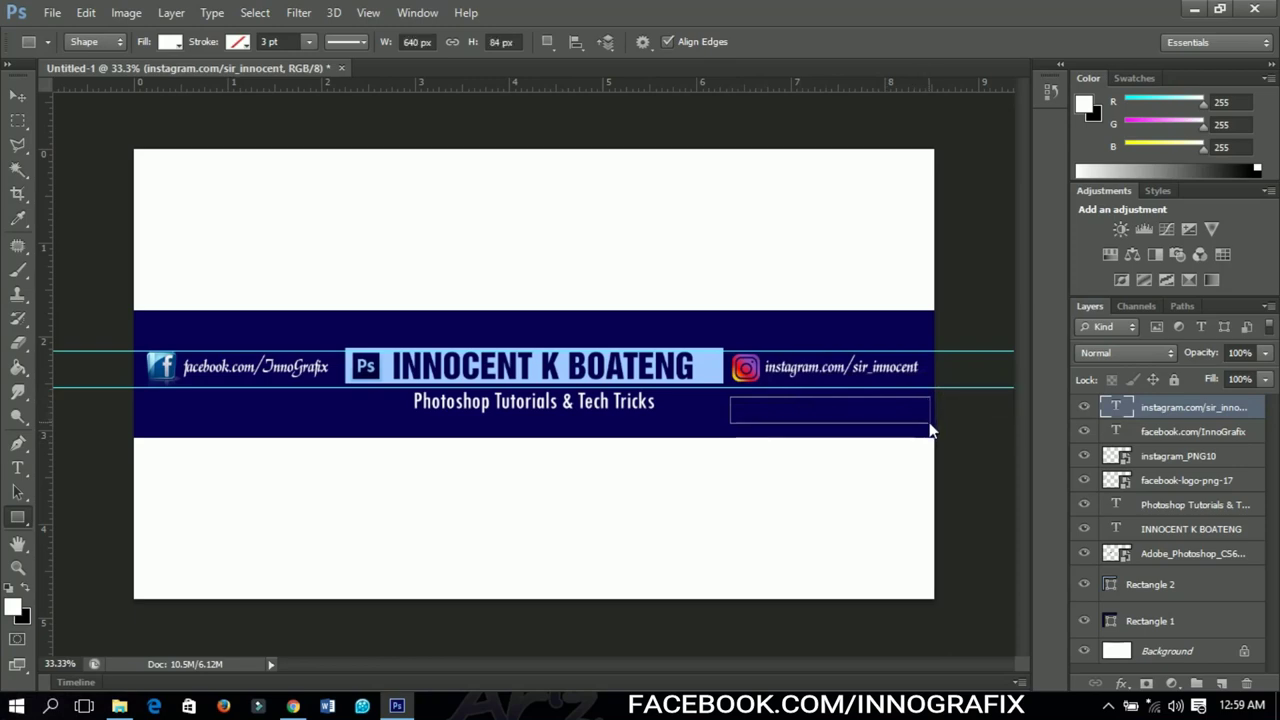
pyautogui.doubleClick(1108, 419)
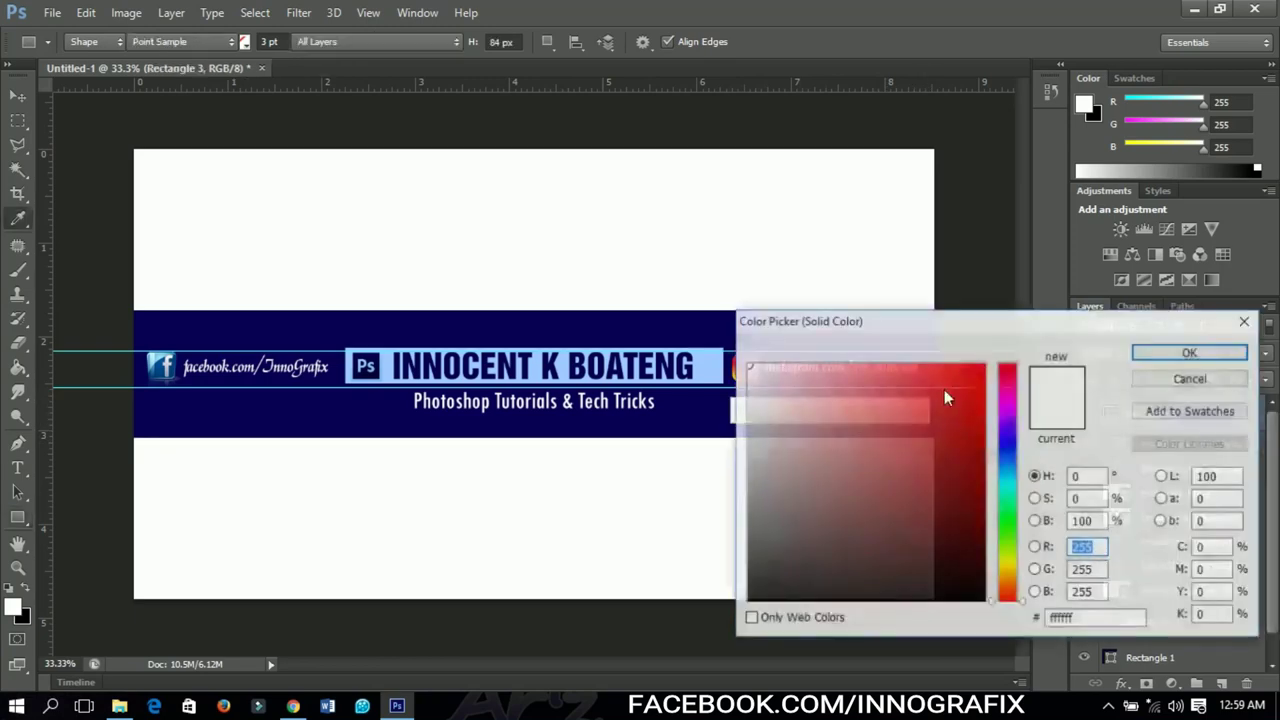
pyautogui.click(984, 366)
pyautogui.click(1149, 352)
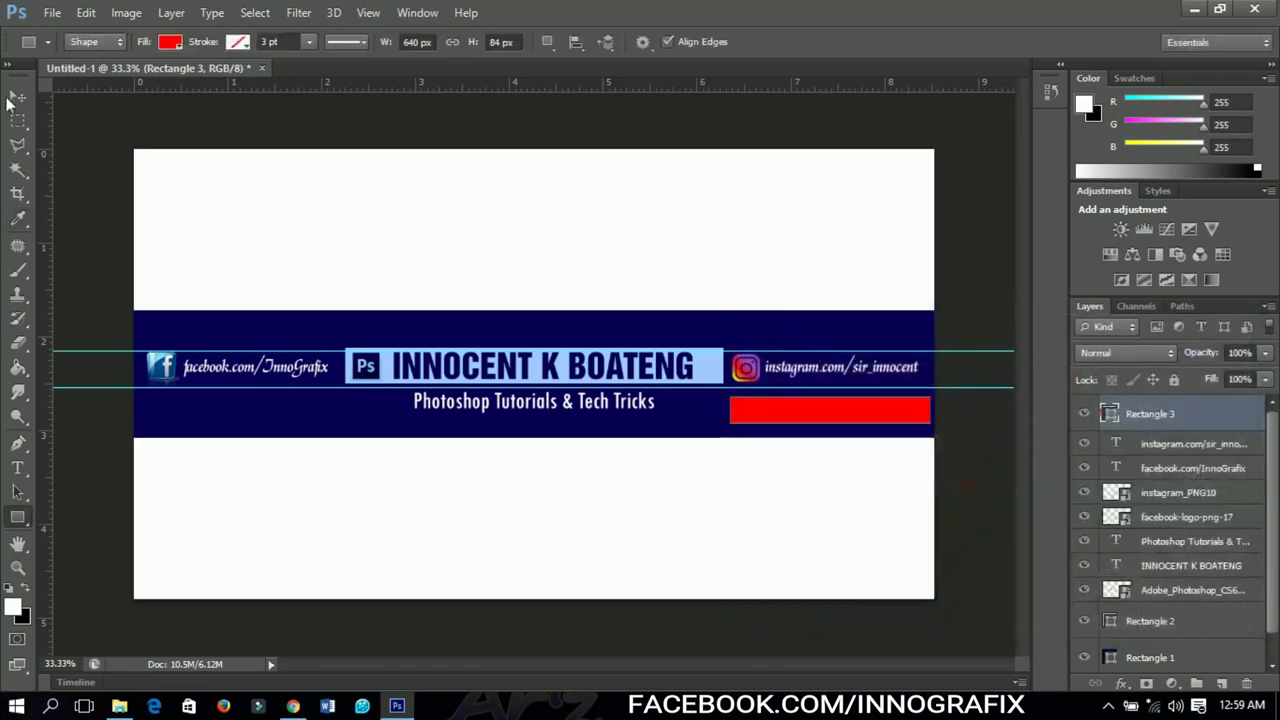
# Step: Shift the red rectangle slightly down and left within the lower part of the navy band
pyautogui.click(17, 95)
pyautogui.scroll(2, 921, 403)
pyautogui.hscroll(2, 941, 411)
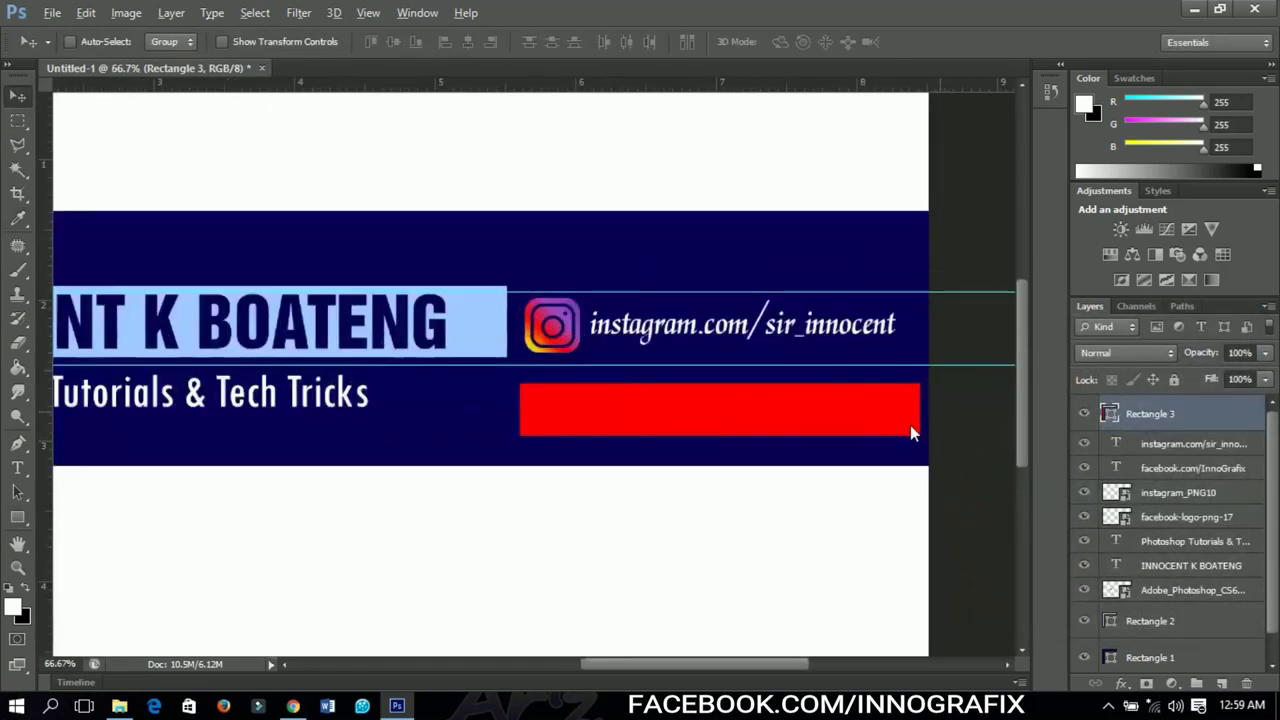
pyautogui.hscroll(3, 610, 374)
pyautogui.scroll(-2, 612, 350)
pyautogui.hscroll(-2, 613, 337)
pyautogui.scroll(-1, 613, 337)
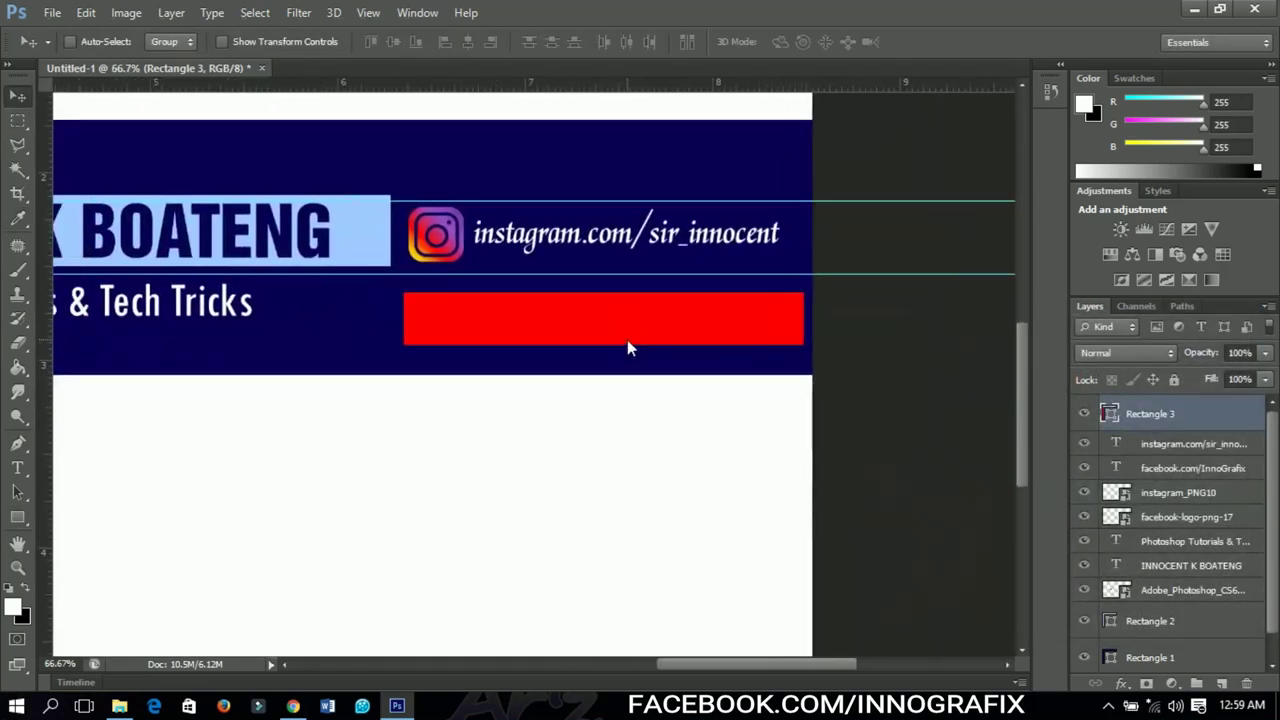
pyautogui.moveTo(624, 341); pyautogui.dragTo(621, 348)
pyautogui.press('Down')
pyautogui.press('Down')
pyautogui.press('Down')
pyautogui.press('Down')
pyautogui.press('Left')
pyautogui.press('Left')
pyautogui.press('Left')
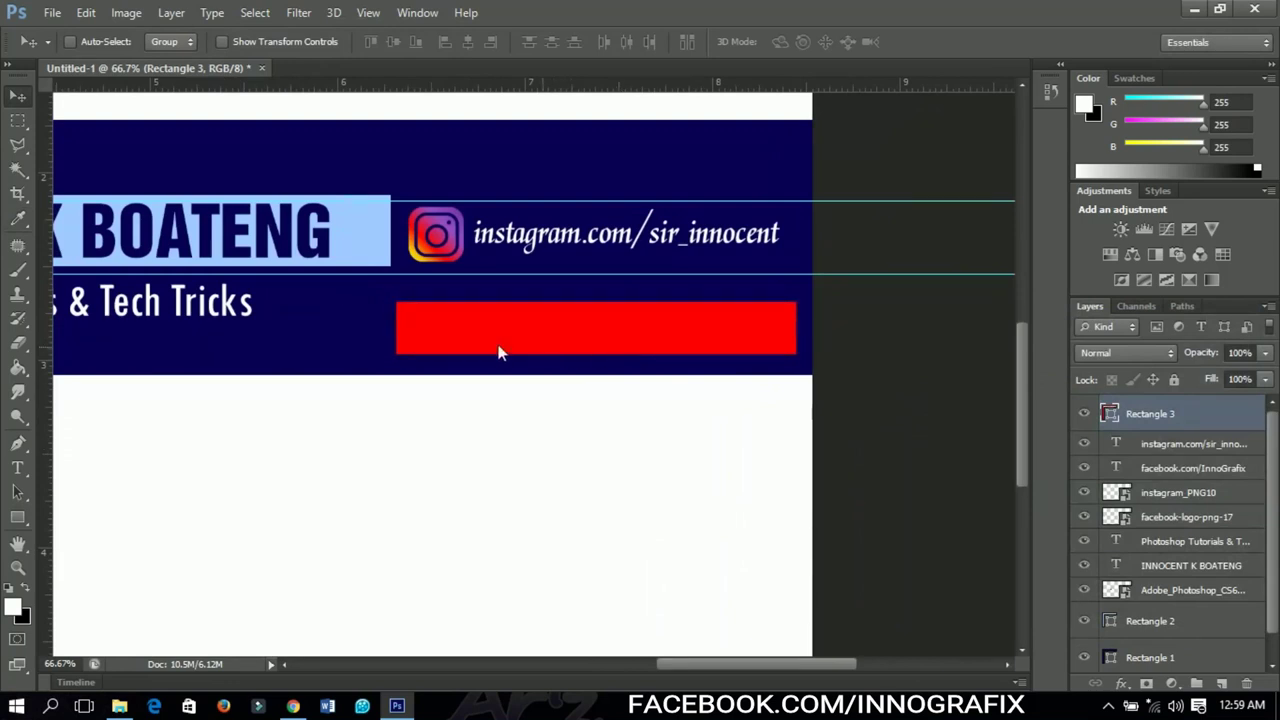
# Step: Add the white text "SUBSCRIBE FOR MORE TUTORIALS" in the Helvetica Inserat font and centre it on the red rectangle
pyautogui.press('t')
pyautogui.click(286, 345)
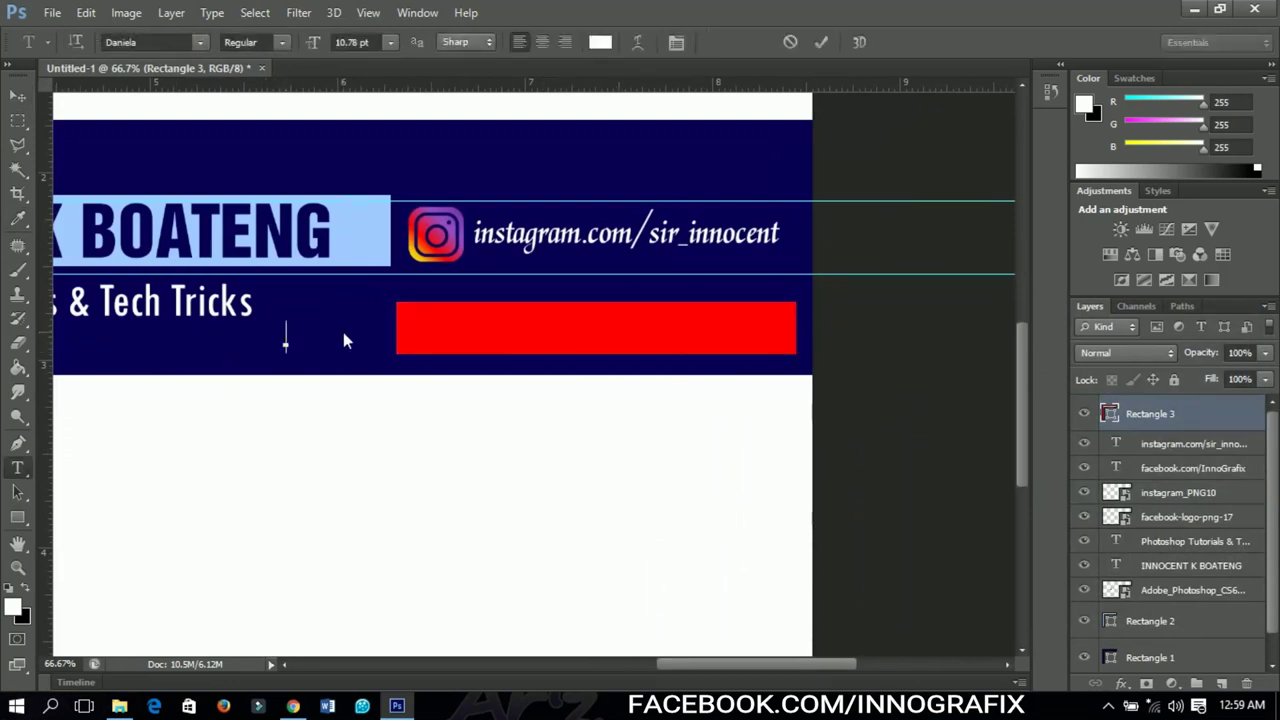
pyautogui.click(178, 45)
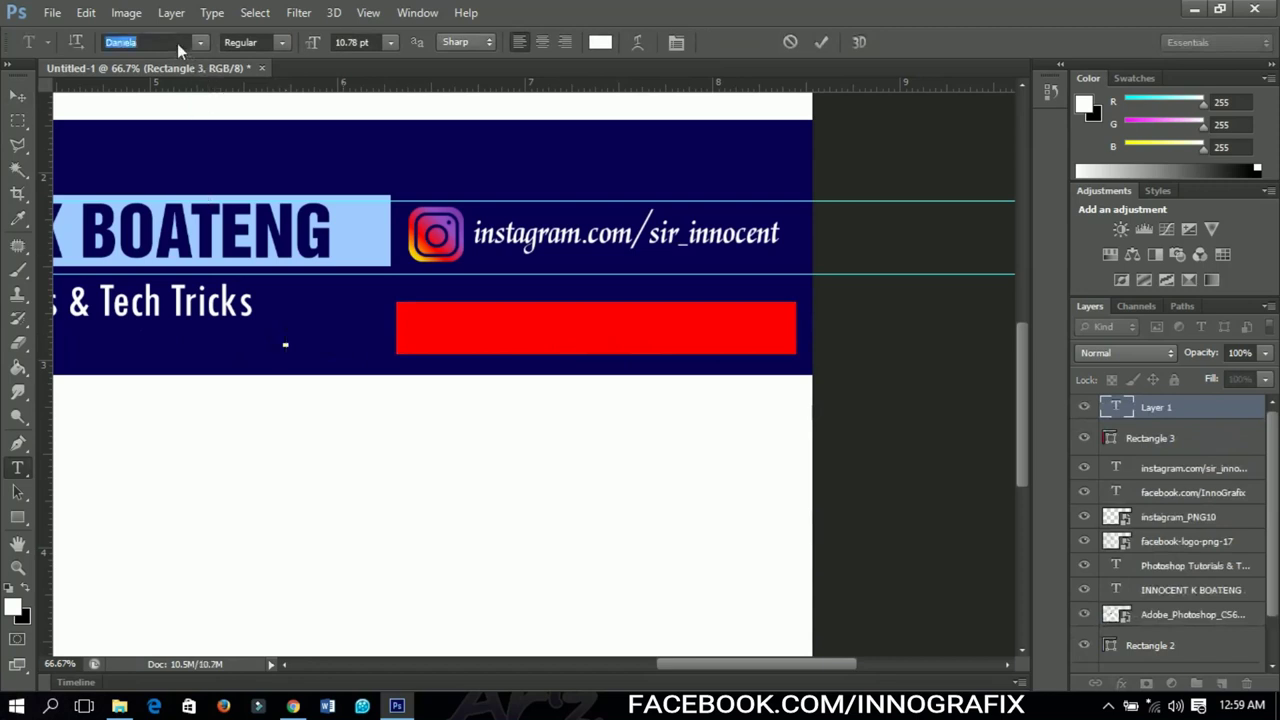
pyautogui.write('Helvetica')
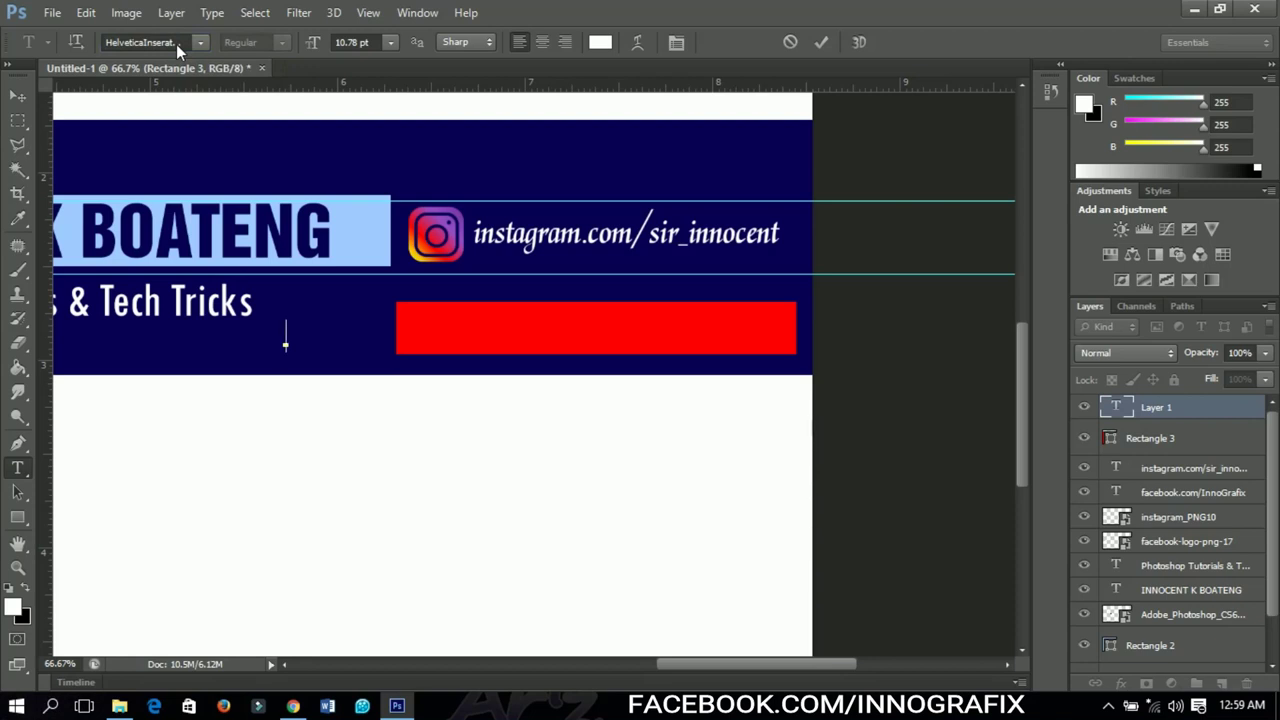
pyautogui.write('SUBSC')
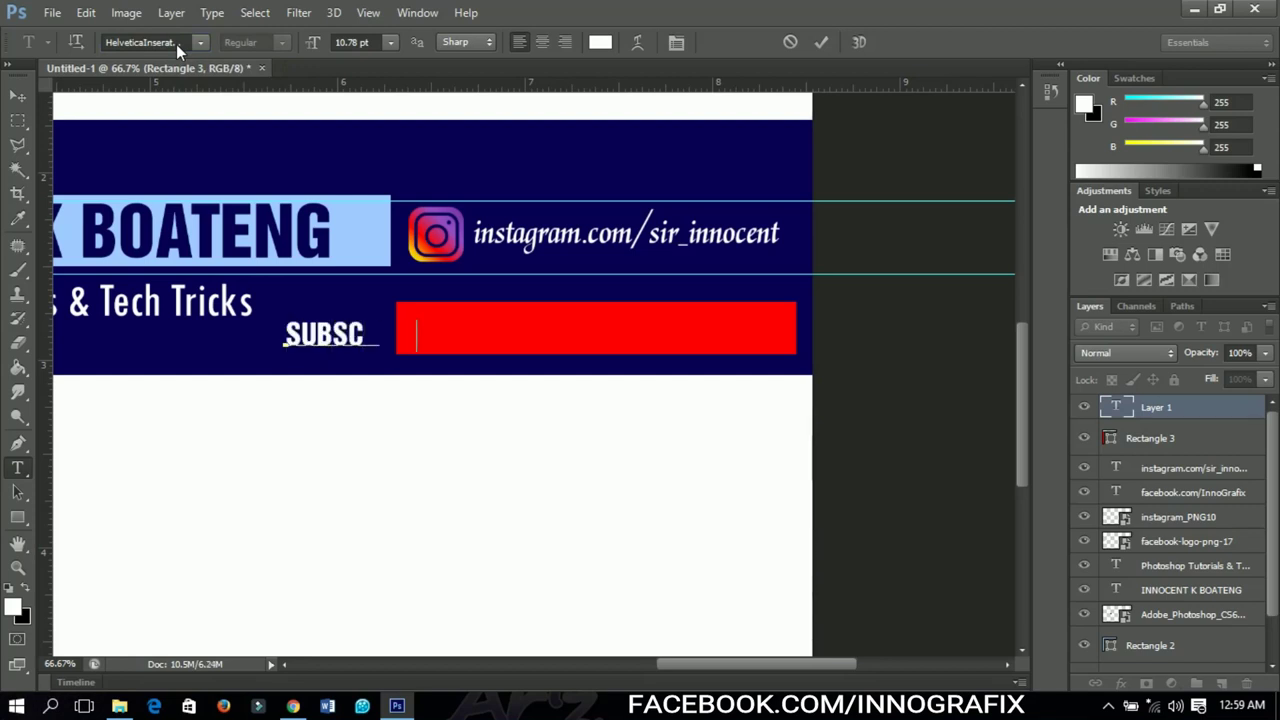
pyautogui.write('                    TUTORIA LS')
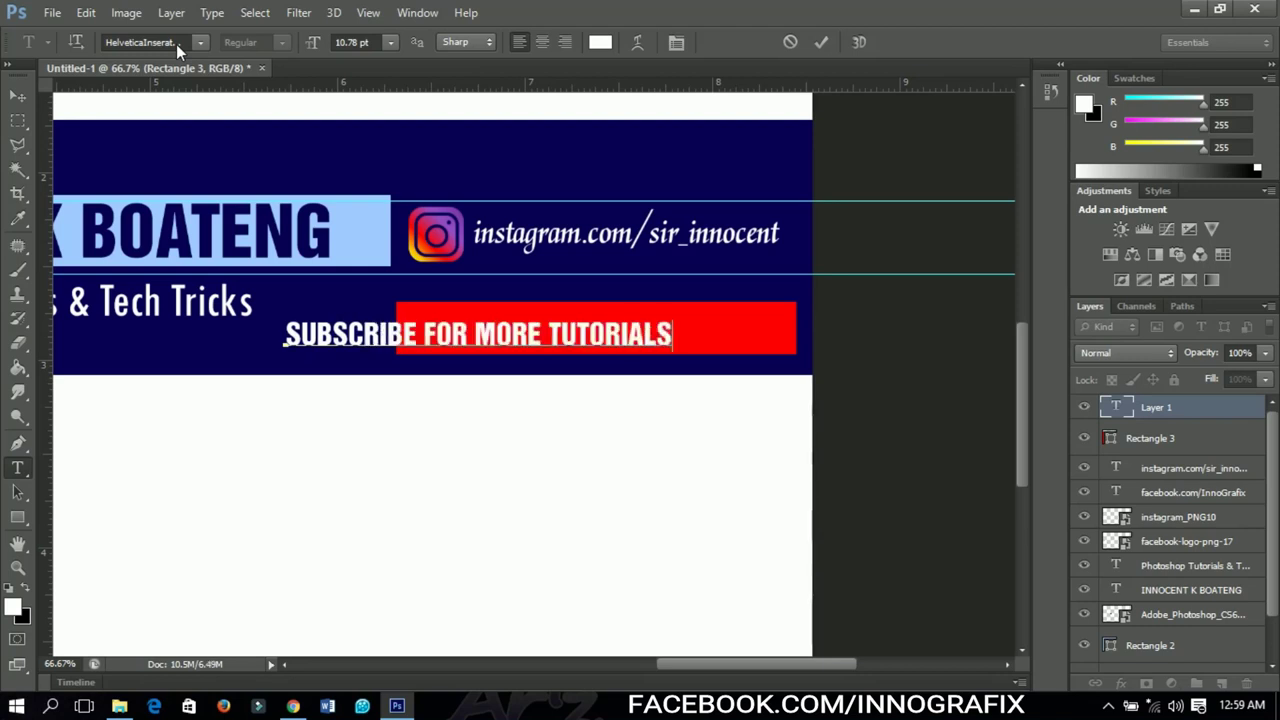
pyautogui.click(16, 100)
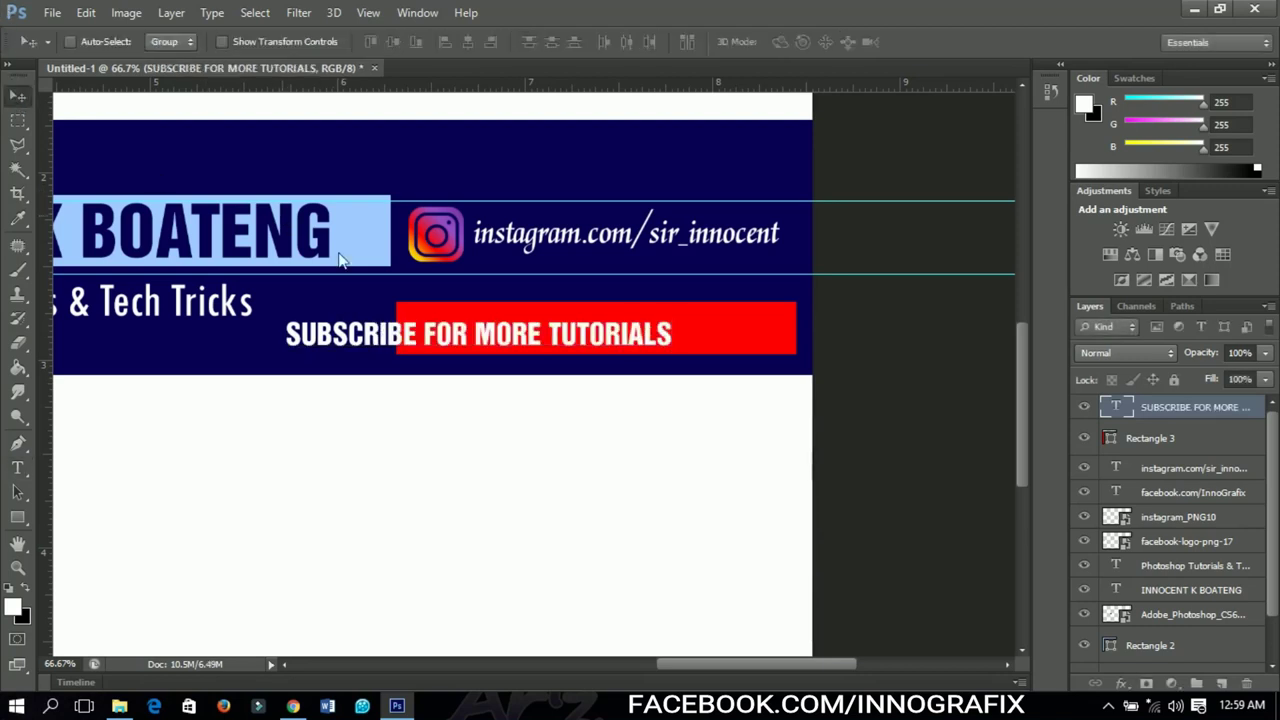
pyautogui.moveTo(436, 337); pyautogui.dragTo(543, 332)
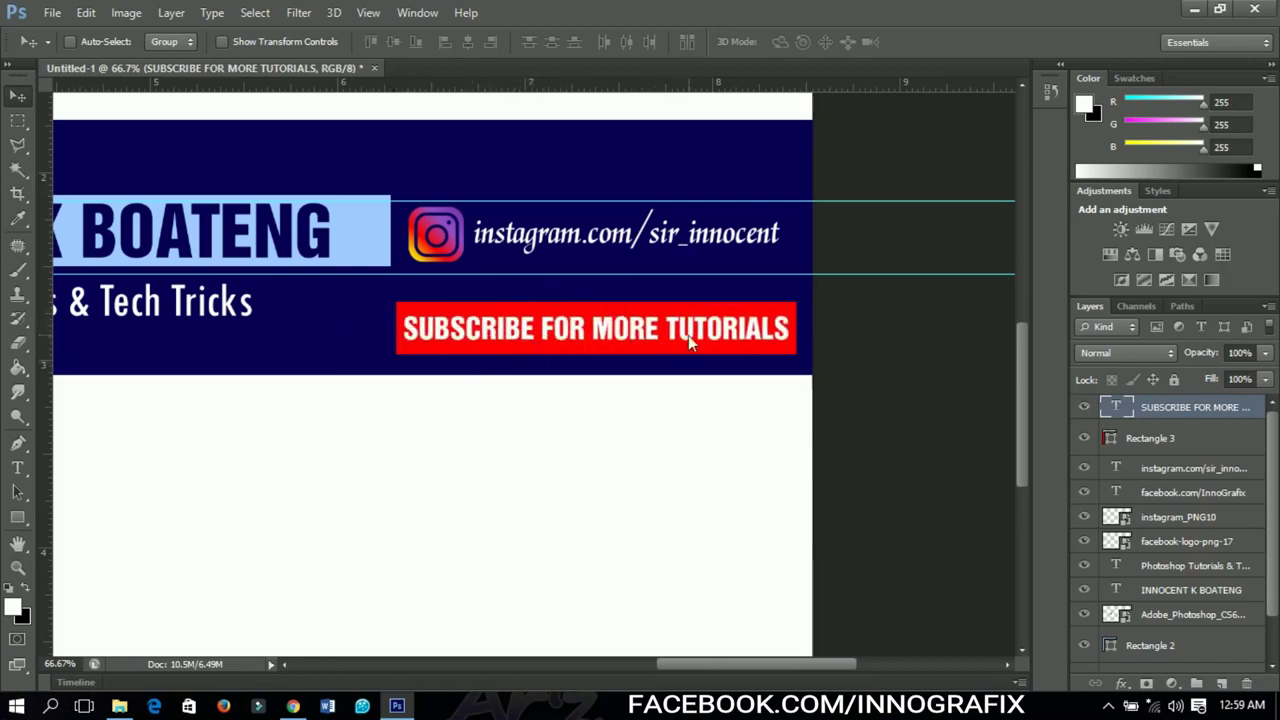
# Step: Above the Rectangle 1 layer, draw a rectangle about 159 by 144 px over the band's lower-left corner, filled with the name bar's light blue
pyautogui.hotkey('ctrl', '-')
pyautogui.hotkey('ctrl', '-')
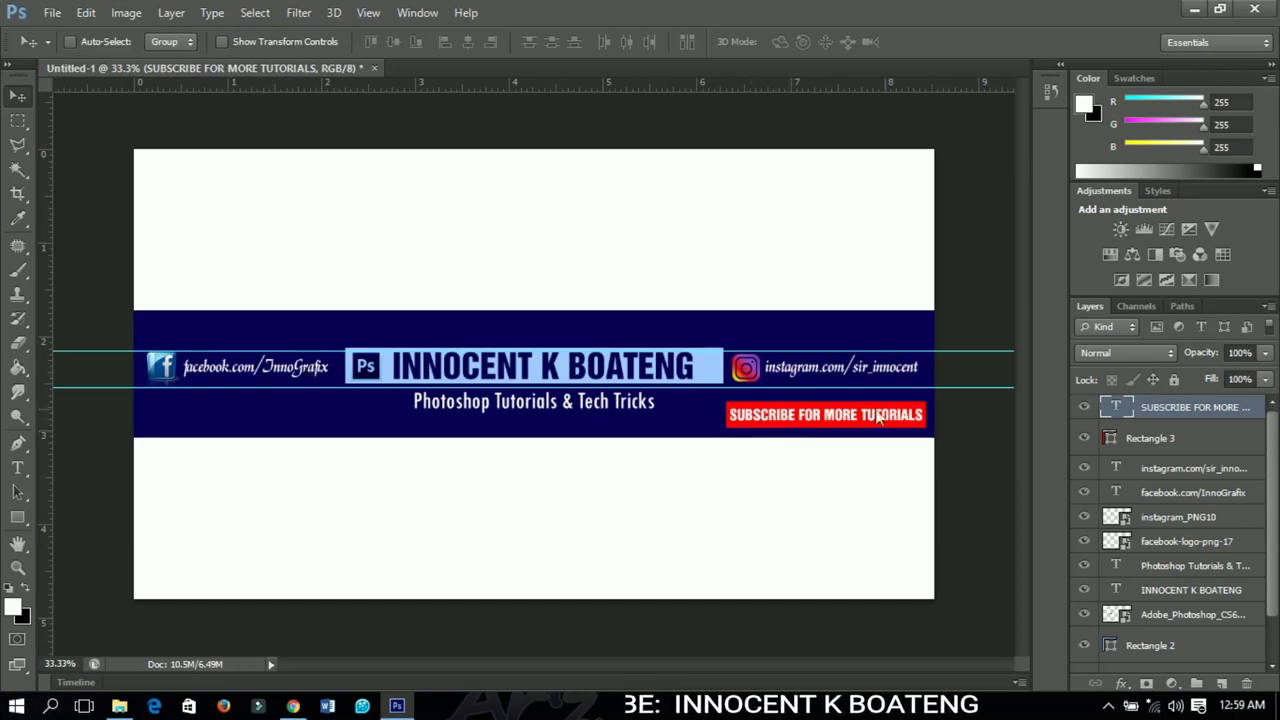
pyautogui.scroll(-2, 1150, 463)
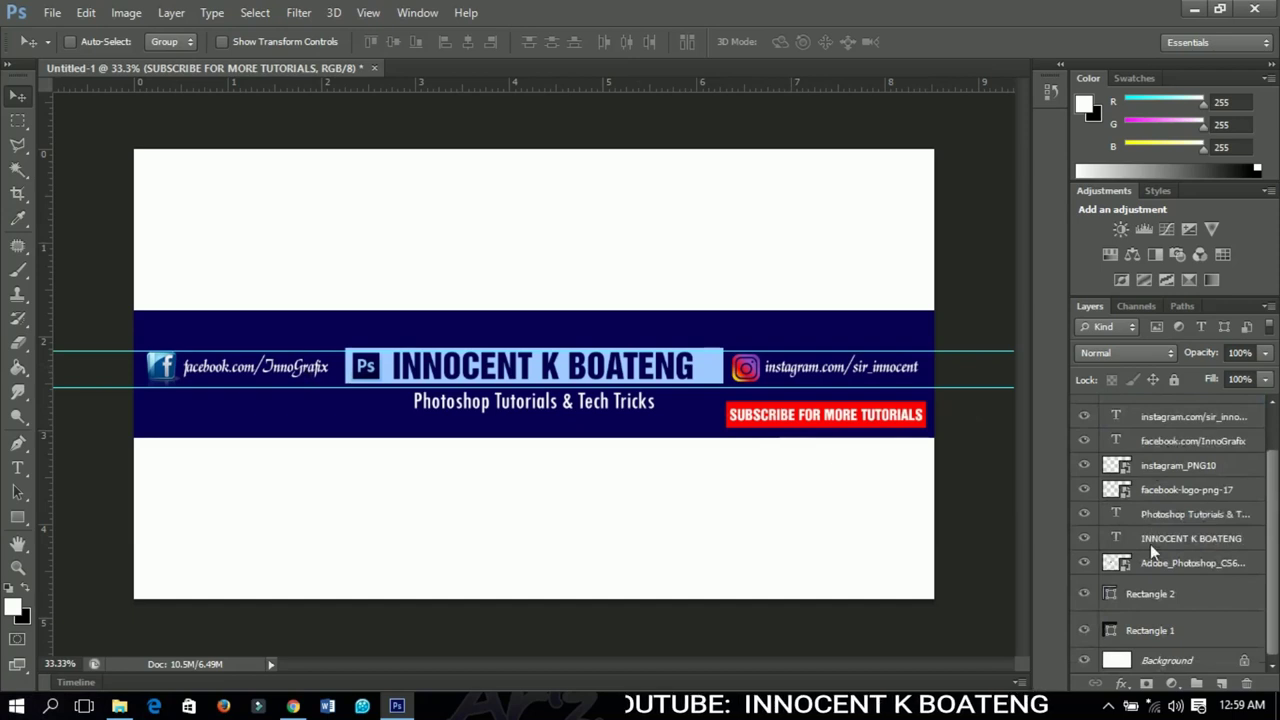
pyautogui.click(1141, 629)
pyautogui.moveTo(22, 517); pyautogui.dragTo(81, 512)
pyautogui.moveTo(123, 407); pyautogui.dragTo(172, 453)
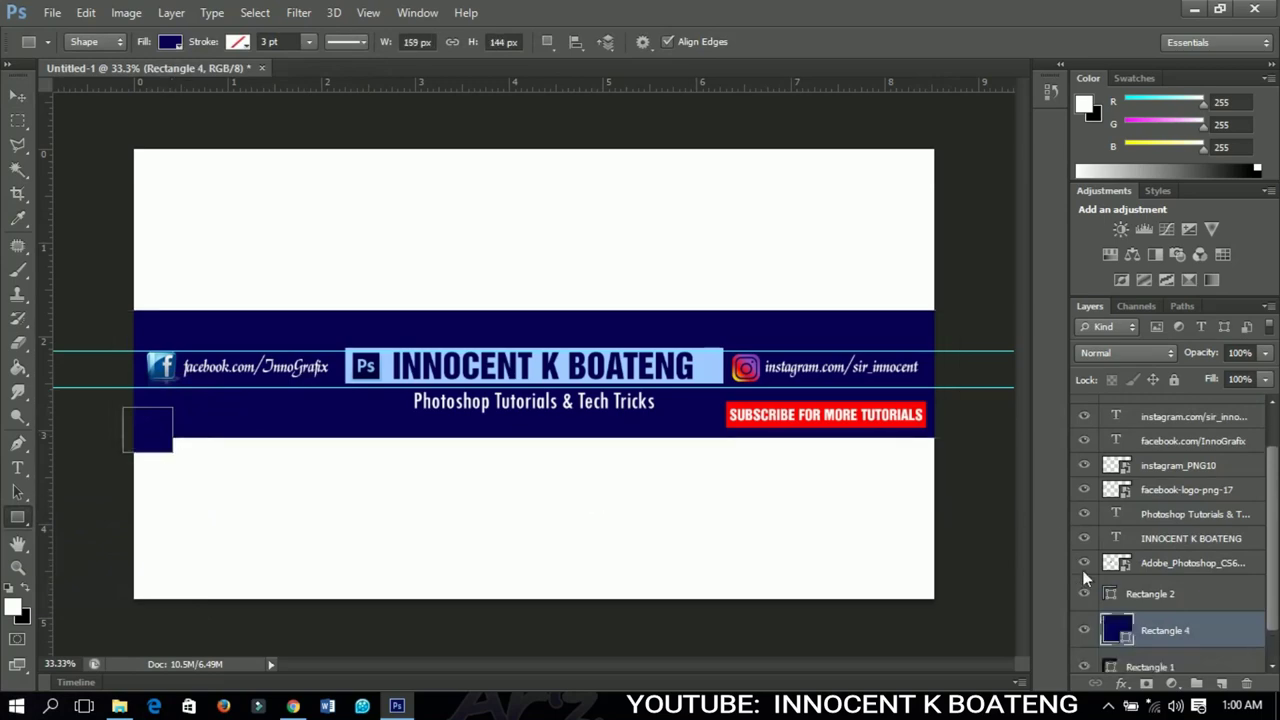
pyautogui.doubleClick(1123, 638)
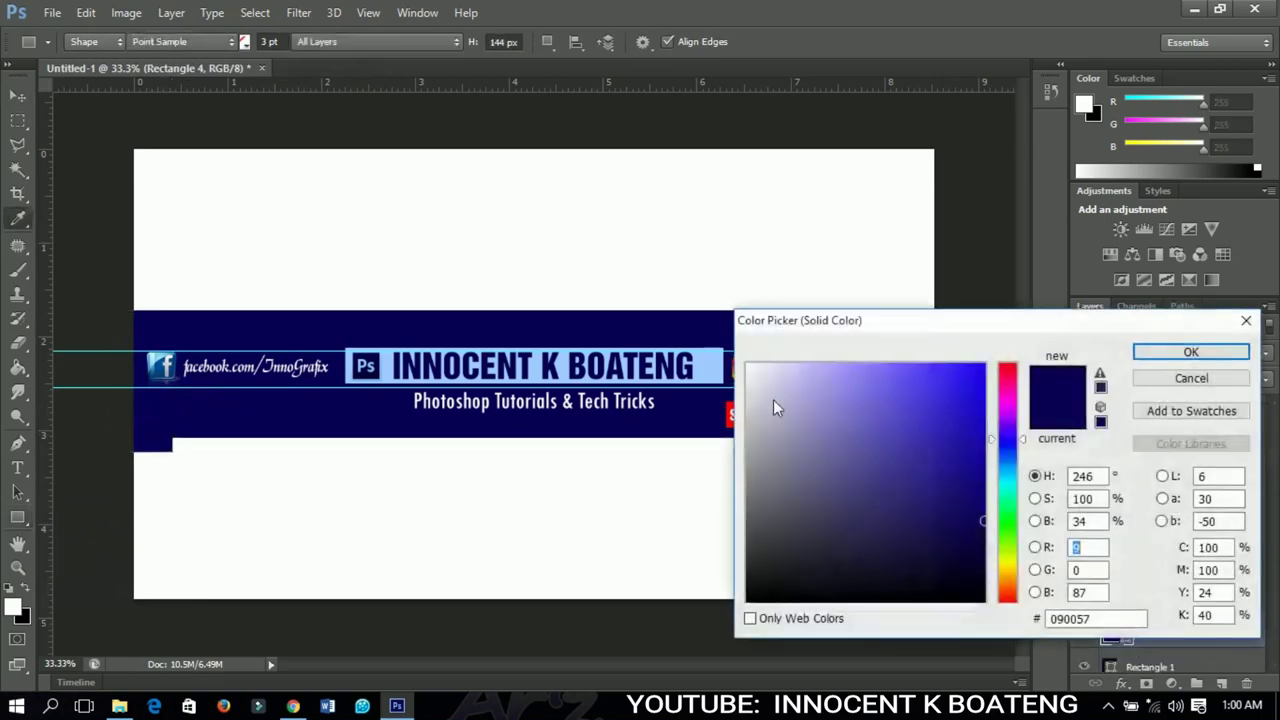
pyautogui.click(716, 372)
pyautogui.click(1190, 352)
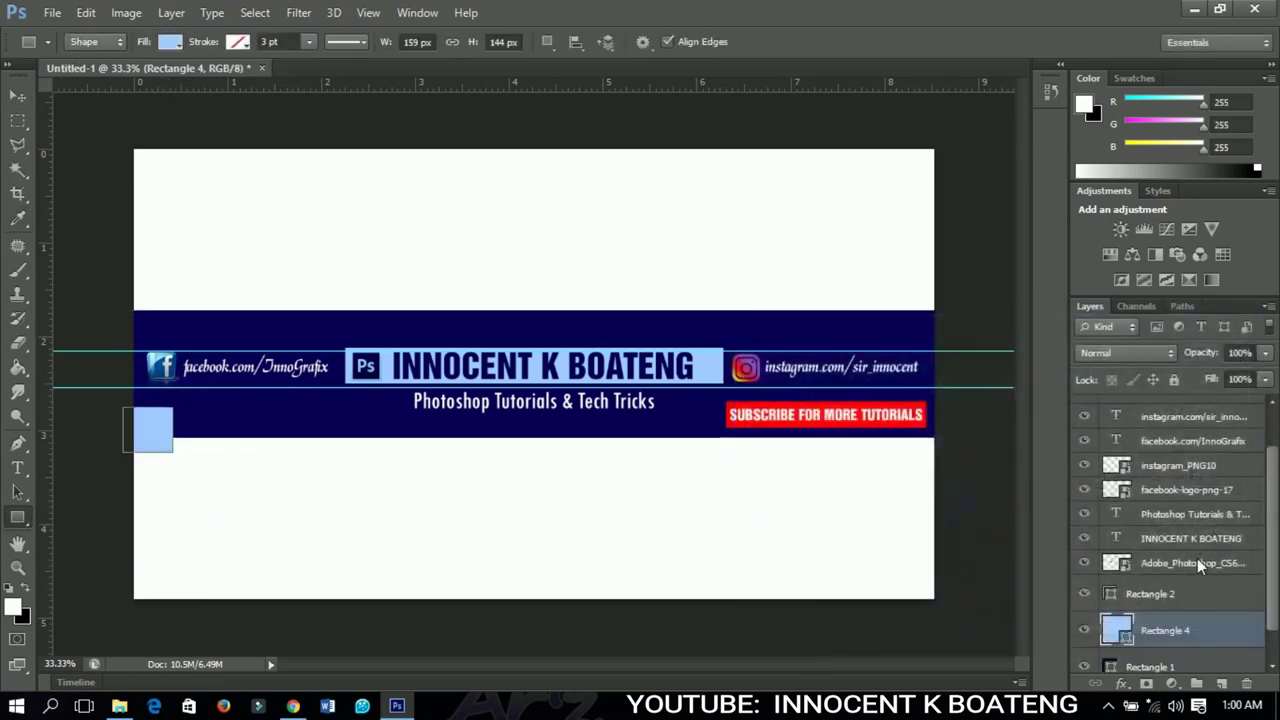
# Step: Clip the light blue corner rectangle to the navy band with a clipping mask
pyautogui.rightClick(1192, 630)
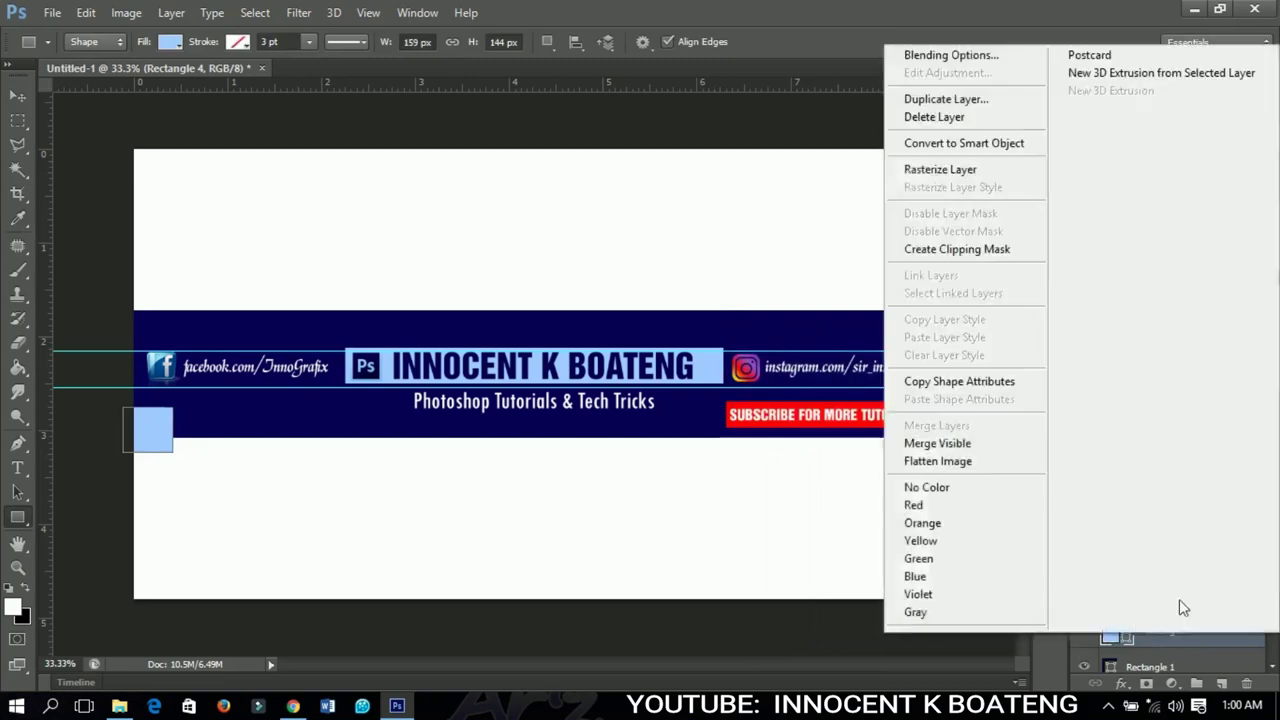
pyautogui.click(926, 250)
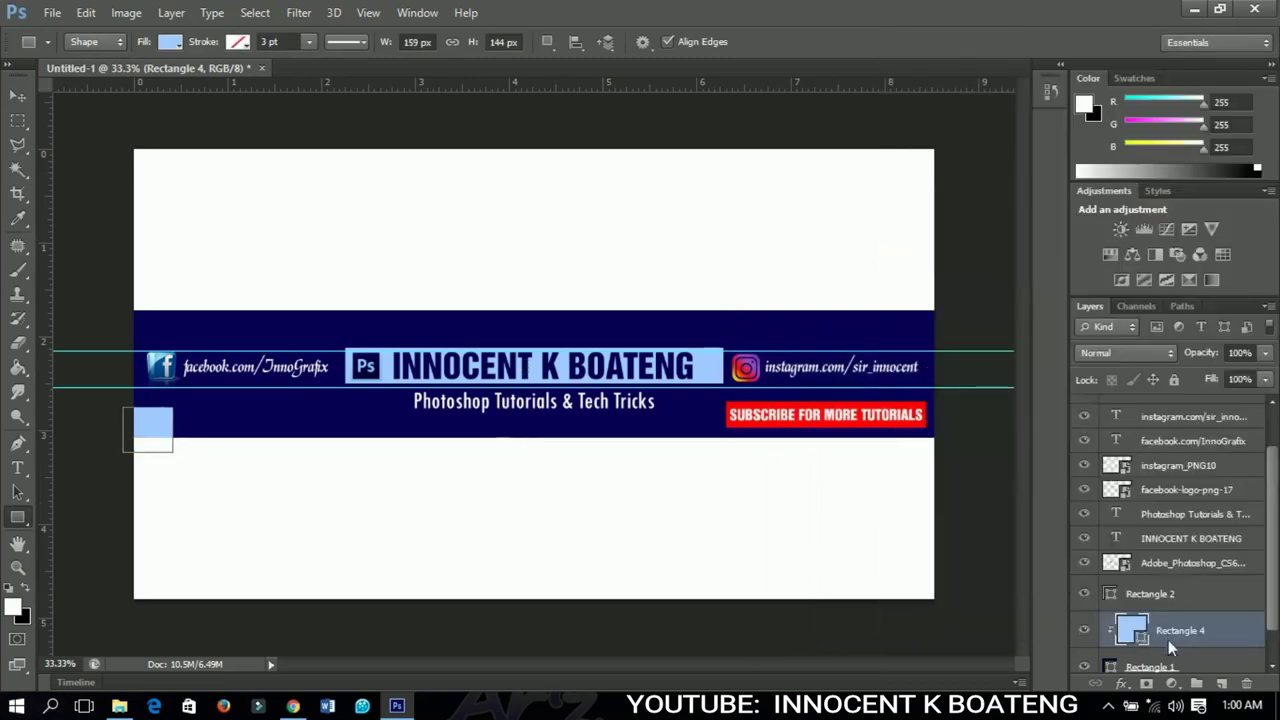
pyautogui.scroll(-1, 1168, 640)
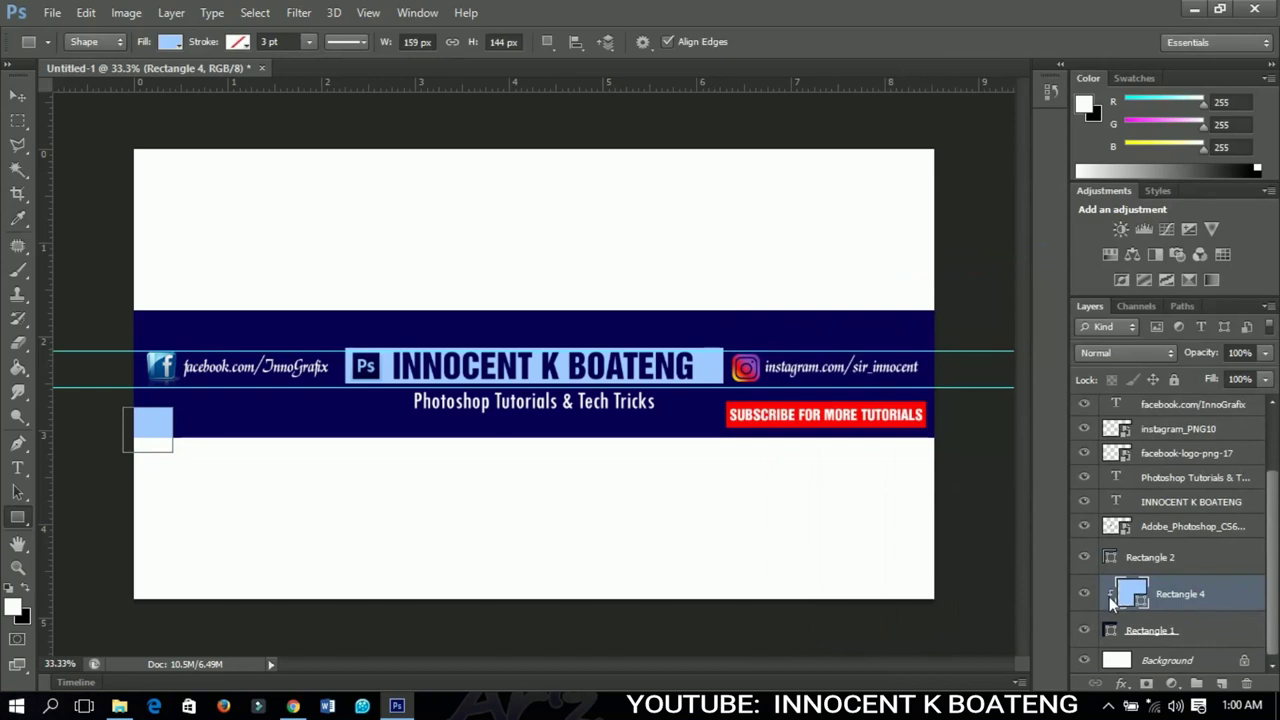
# Step: Rotate the clipped light blue rectangle to a slant and shift it left so only its corner shows on the band
pyautogui.click(17, 97)
pyautogui.hotkey('ctrl', 't')
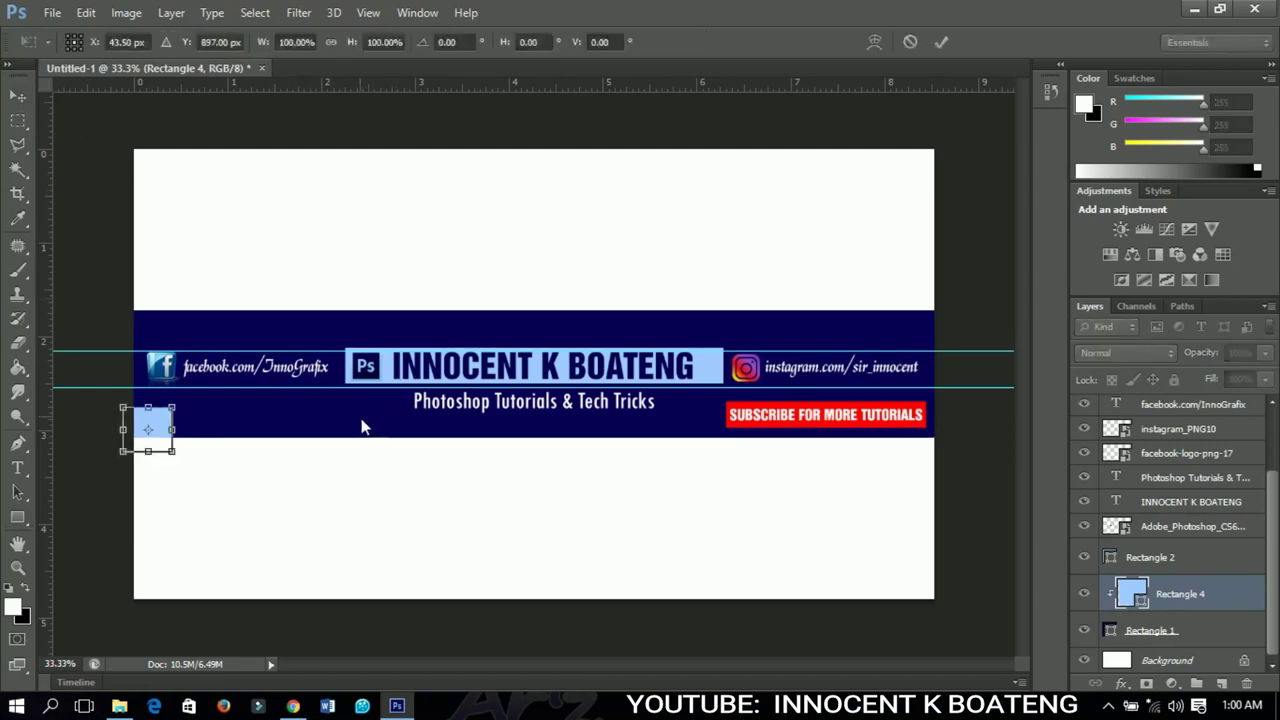
pyautogui.moveTo(293, 414); pyautogui.dragTo(286, 472)
pyautogui.moveTo(151, 424); pyautogui.dragTo(151, 419)
pyautogui.moveTo(228, 428); pyautogui.dragTo(208, 441)
pyautogui.press('Return')
pyautogui.press('Left')
pyautogui.press('Left')
pyautogui.press('Left')
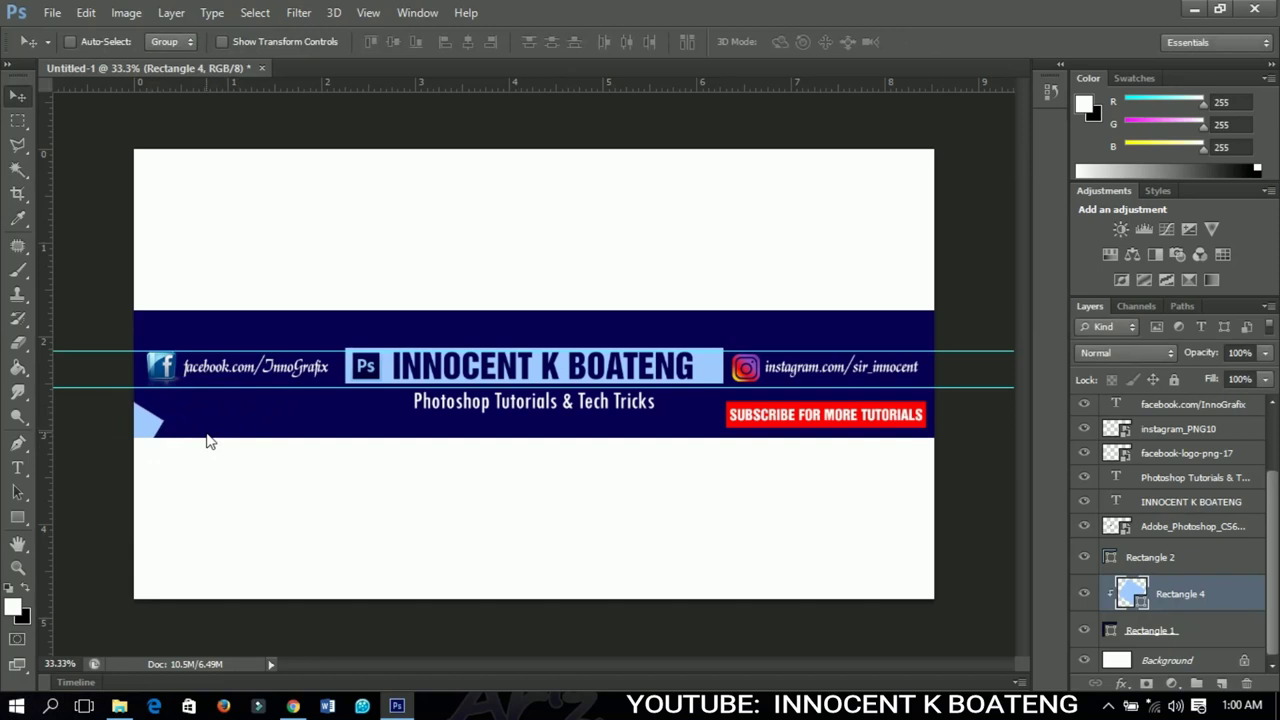
# Step: Save the banner to the Desktop as a JPEG named YOUTUBE BANNER with quality 12 (Maximum)
pyautogui.scroll(1, 208, 441)
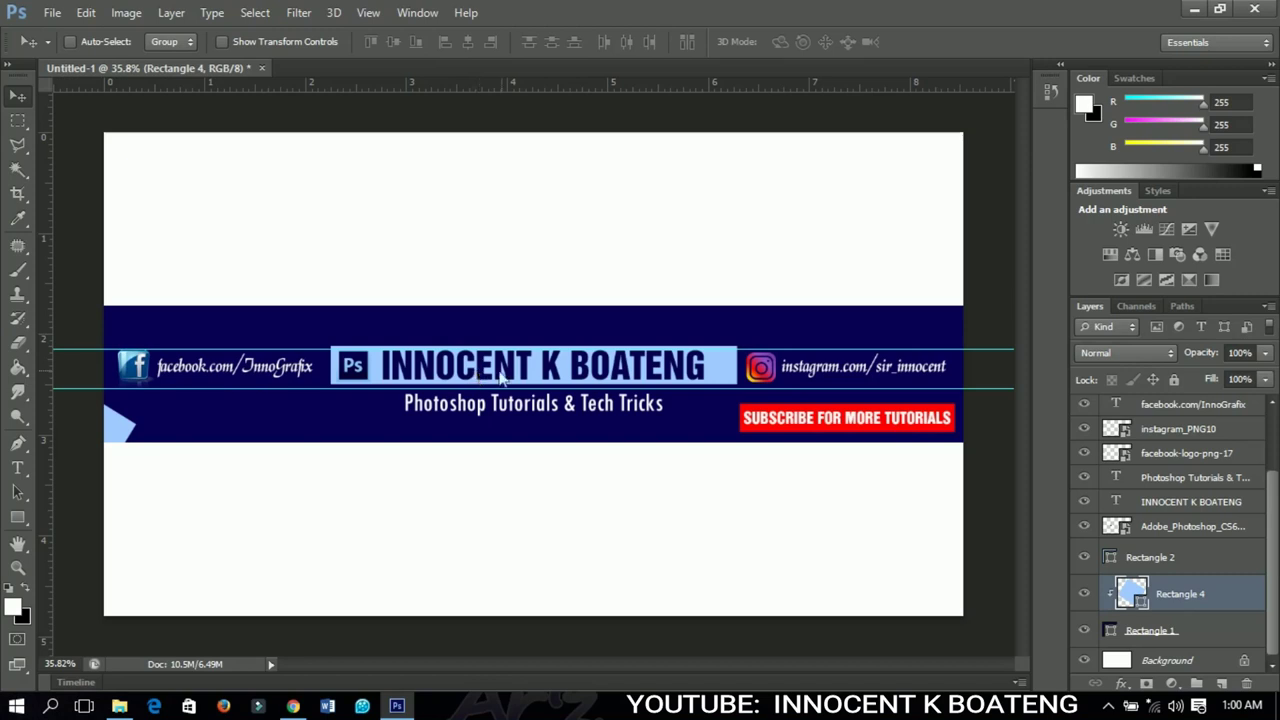
pyautogui.click(54, 12)
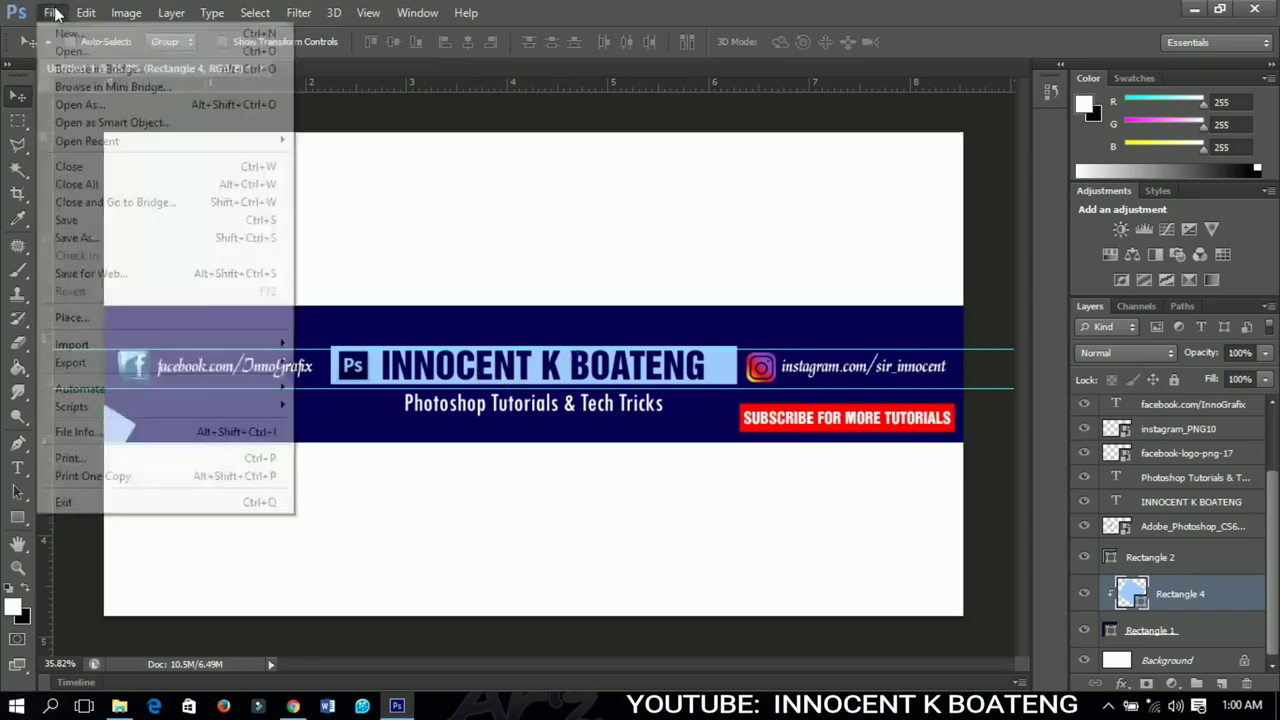
pyautogui.click(89, 224)
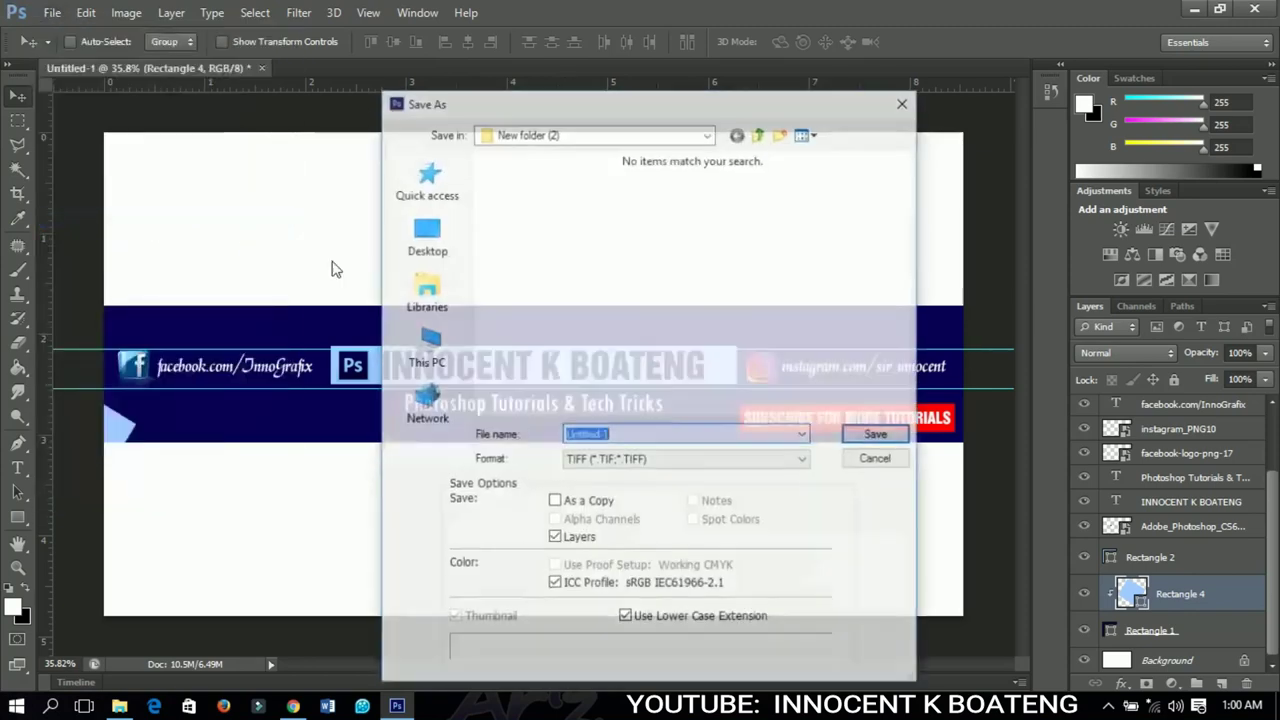
pyautogui.click(647, 460)
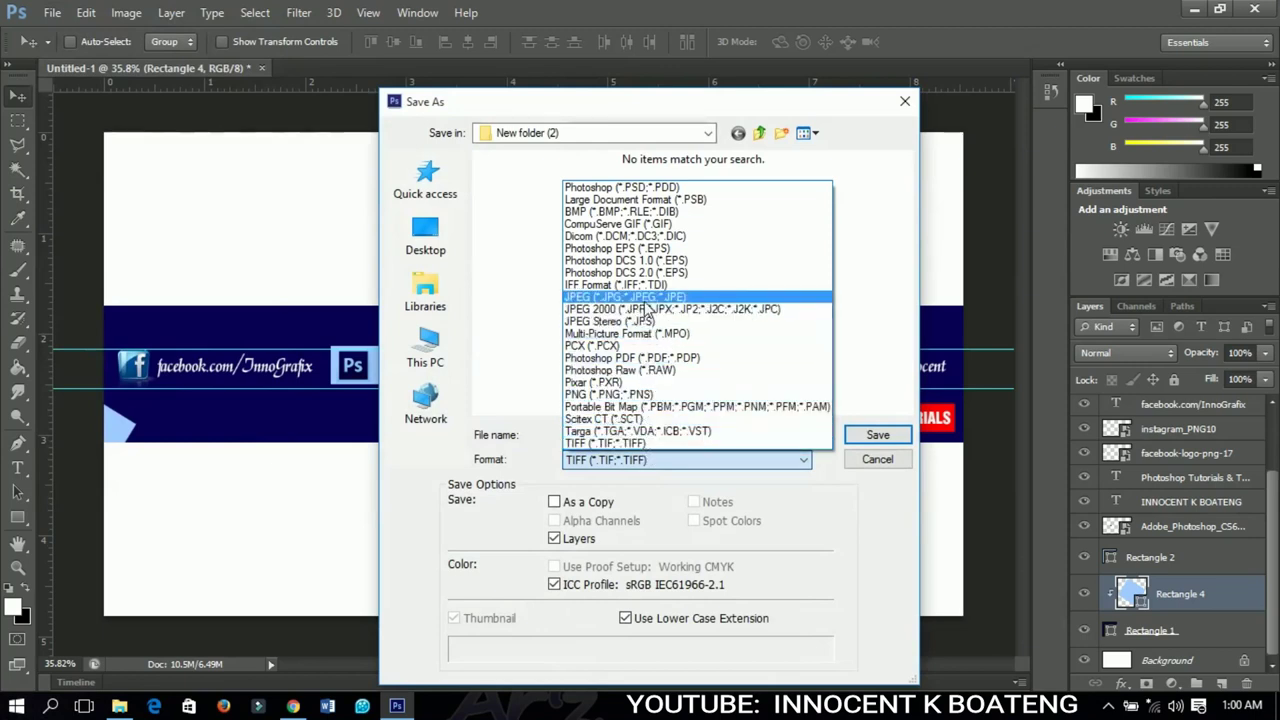
pyautogui.click(647, 298)
pyautogui.click(656, 435)
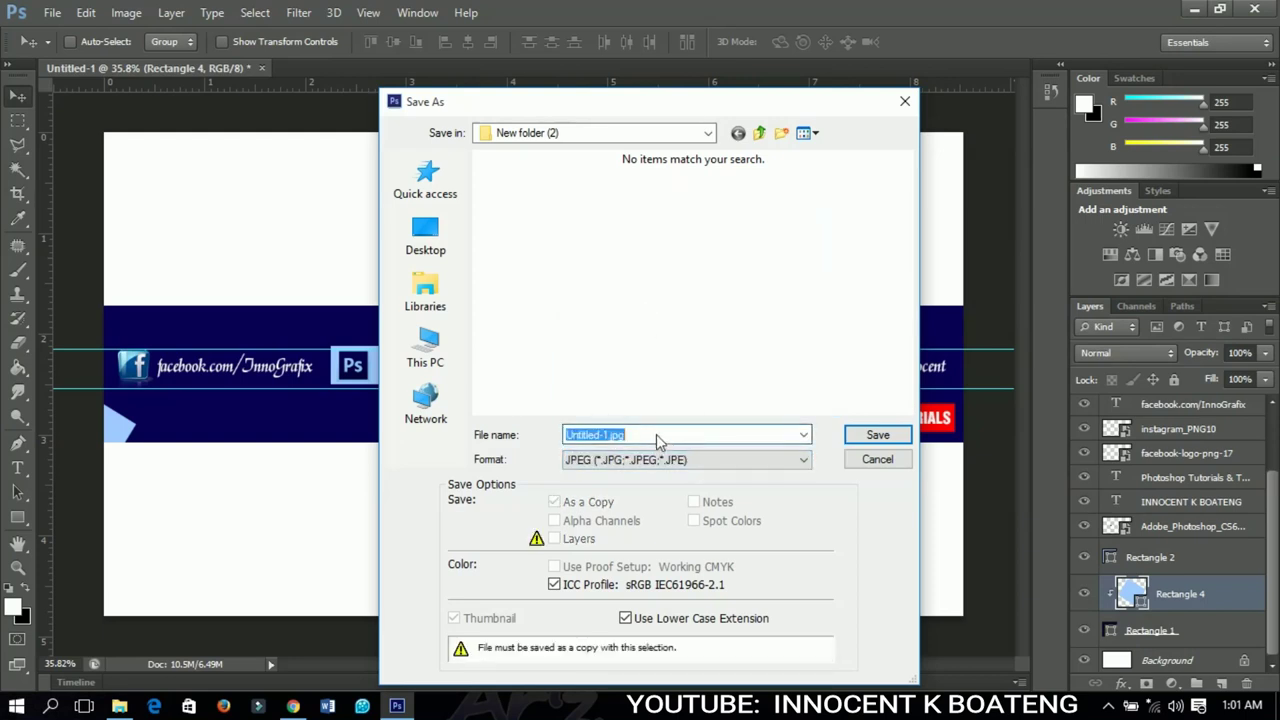
pyautogui.write('YOUTUBE BANNER')
pyautogui.click(443, 249)
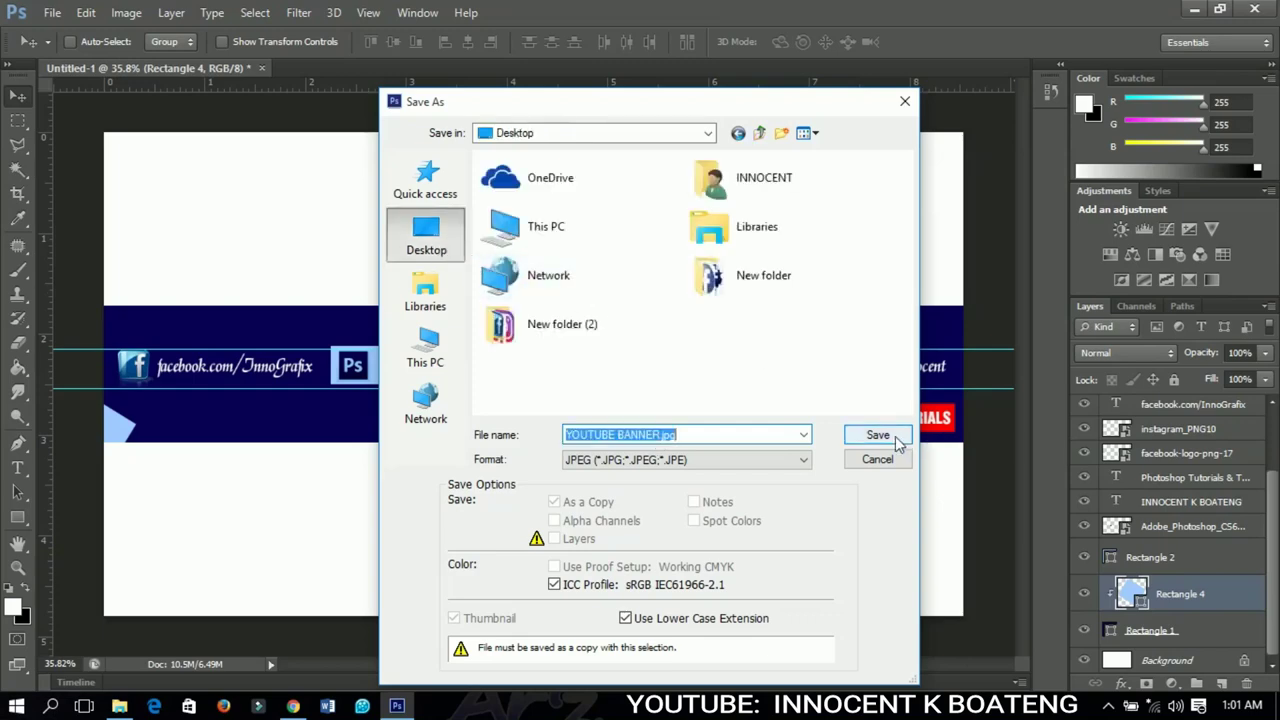
pyautogui.click(897, 441)
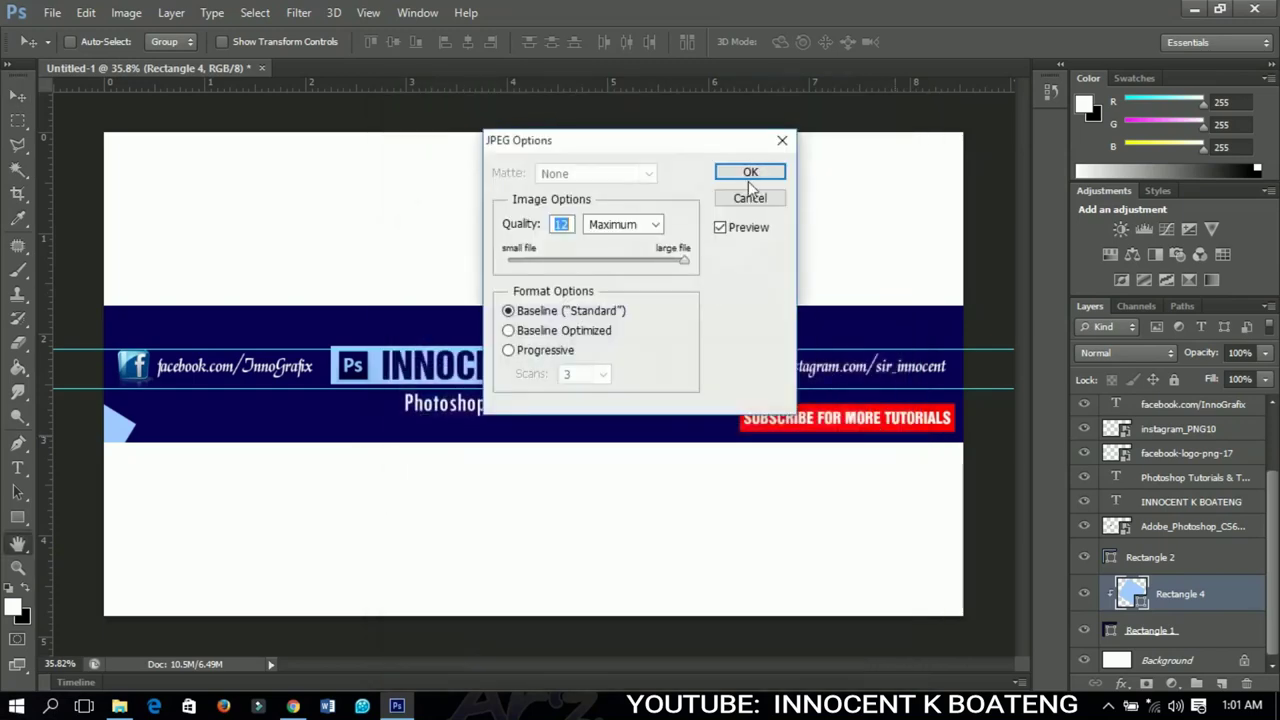
pyautogui.click(749, 178)
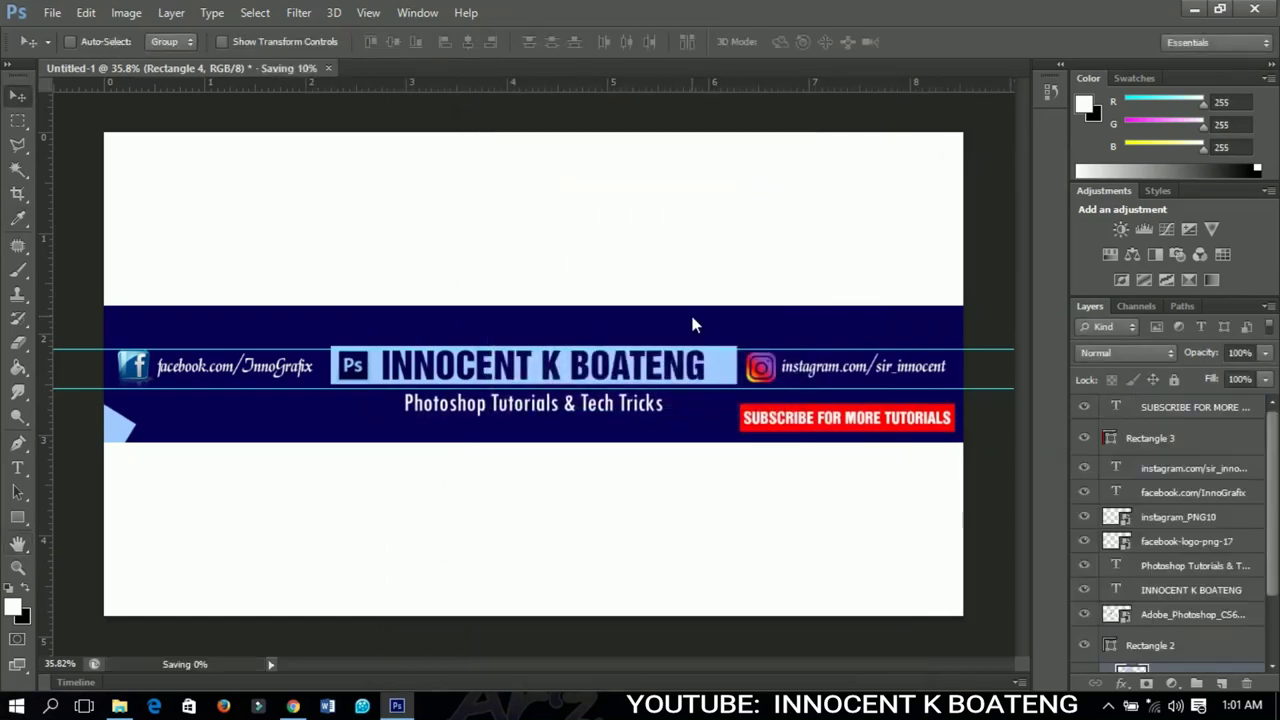
# Step: Switch to the desktop and open the saved YOUTUBE BANNER image in Photos
pyautogui.click(1194, 8)
pyautogui.doubleClick(51, 318)
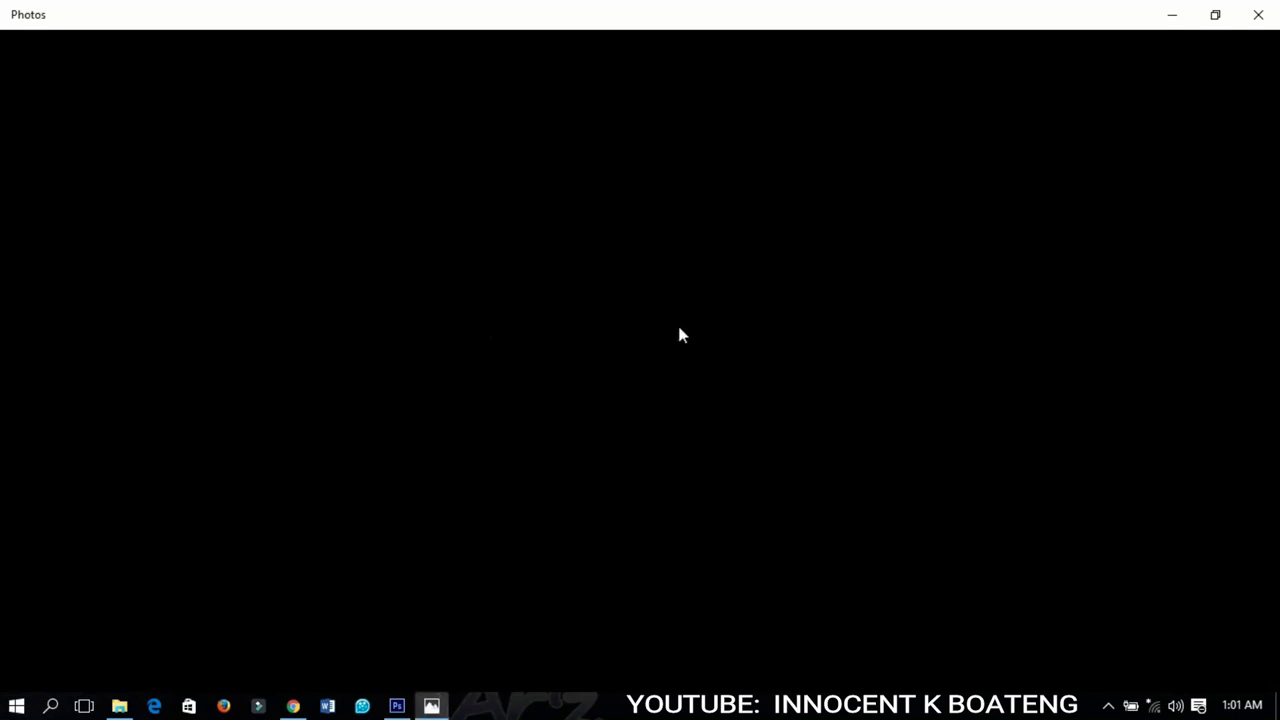